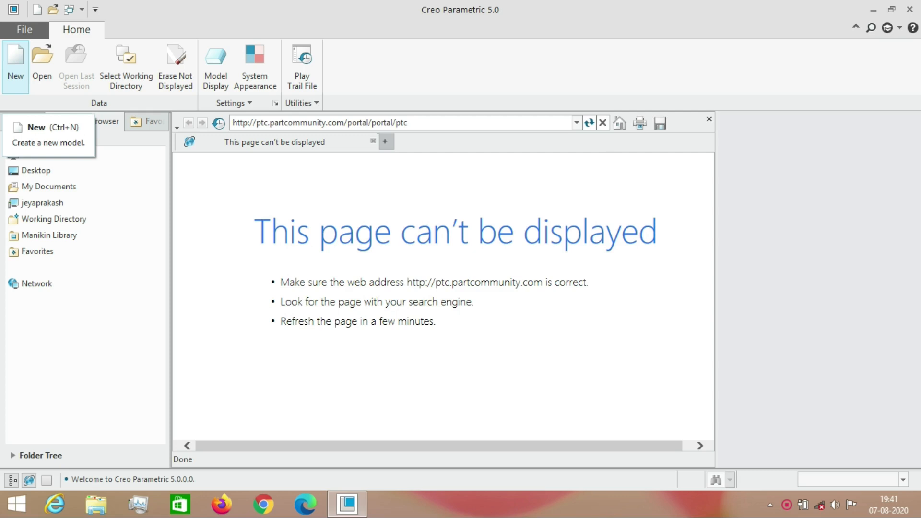
# Create a new solid part named "part" without the default template, using the mmns_part_solid template.
pyautogui.click(16, 63)
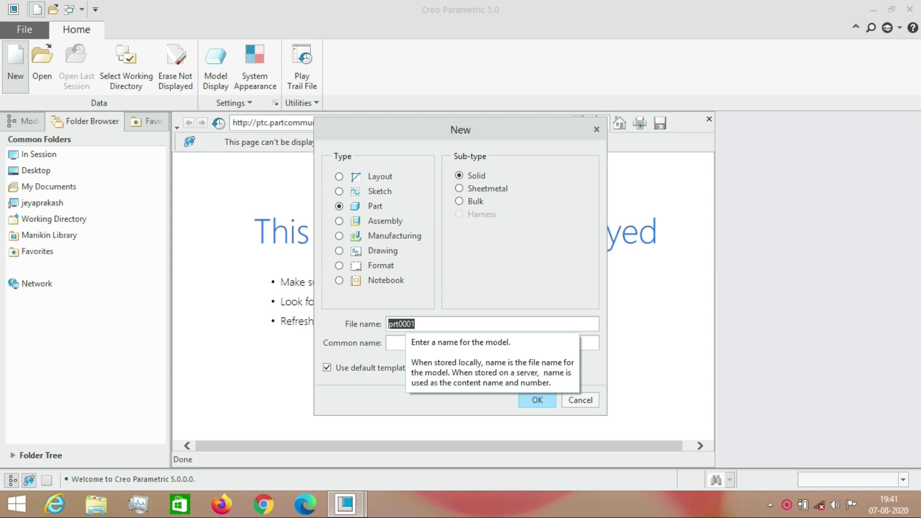
pyautogui.write('part')
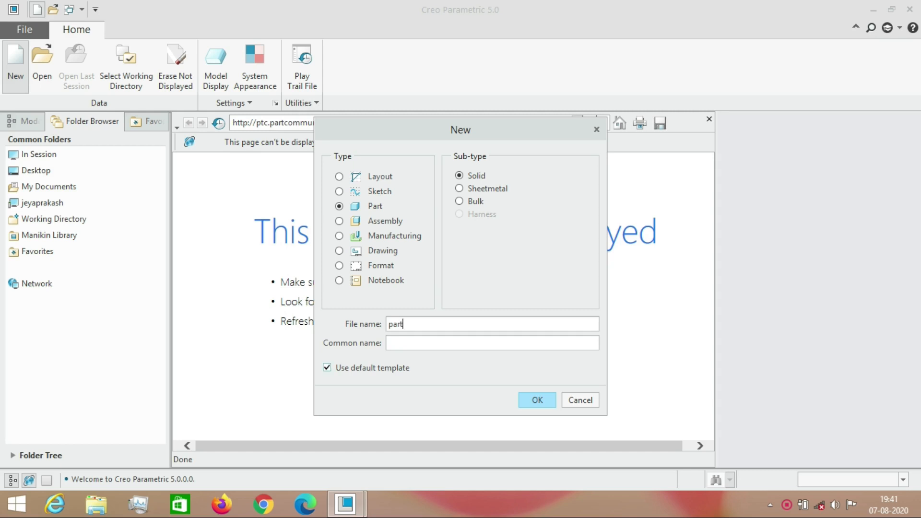
pyautogui.click(327, 368)
pyautogui.press('Return')
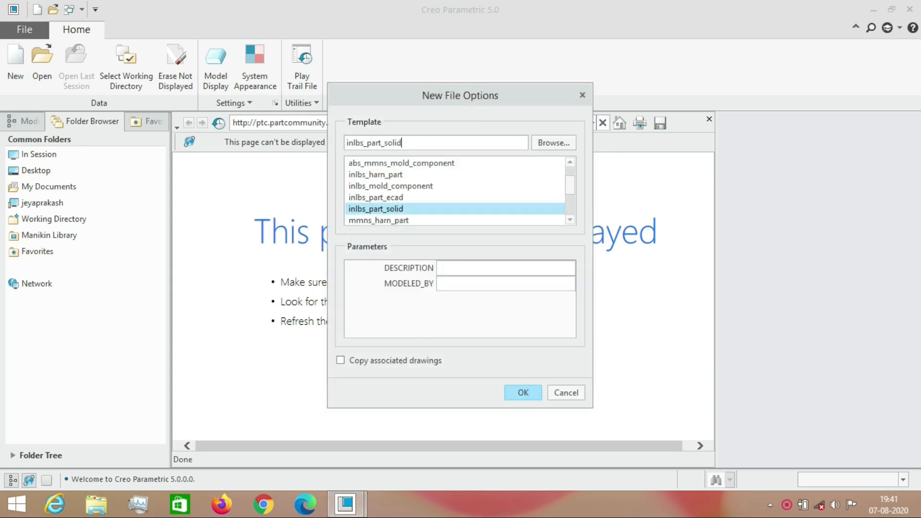
pyautogui.scroll(-1, 455, 191)
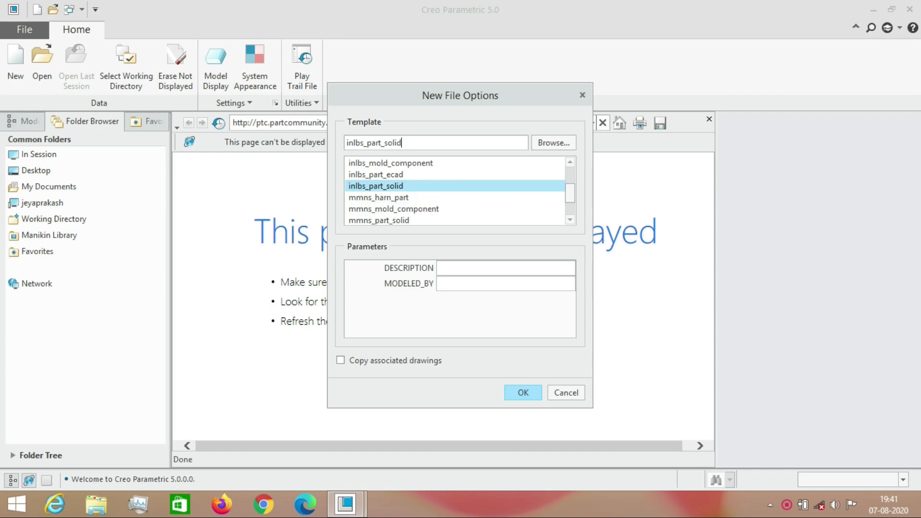
pyautogui.scroll(-1, 455, 191)
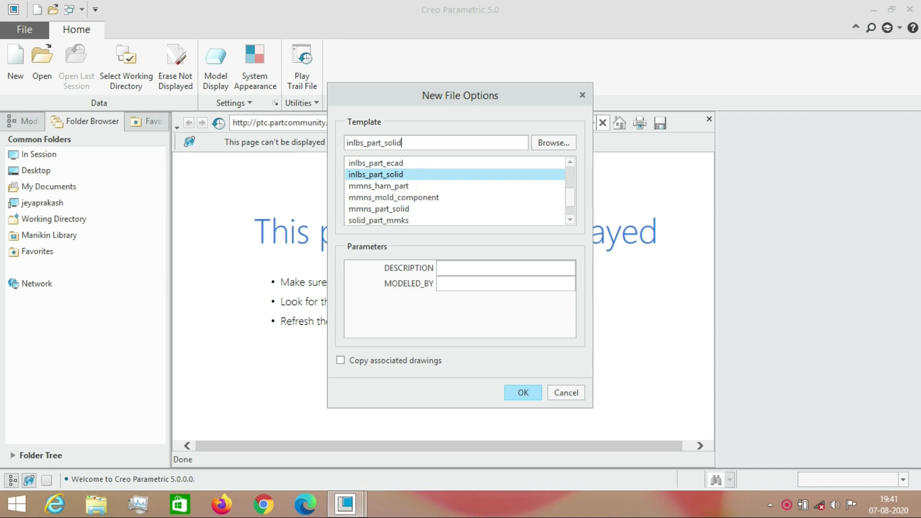
pyautogui.click(379, 210)
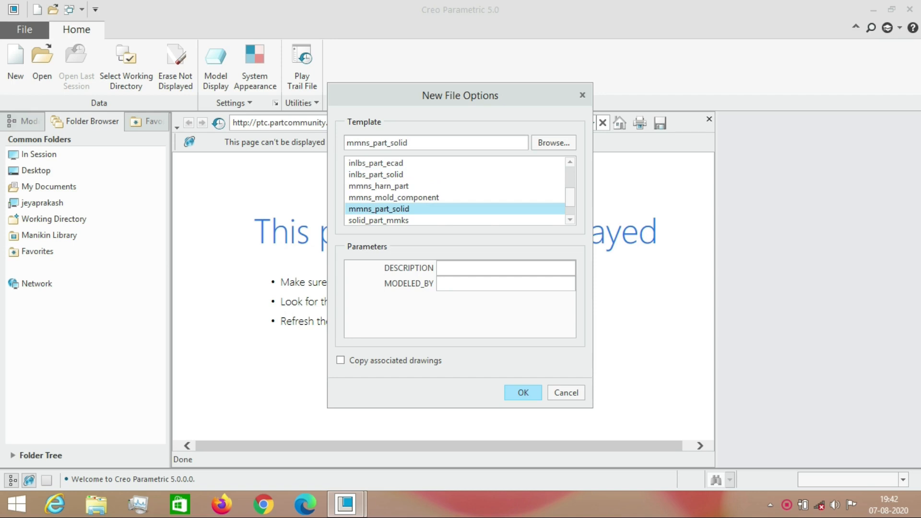
pyautogui.click(523, 393)
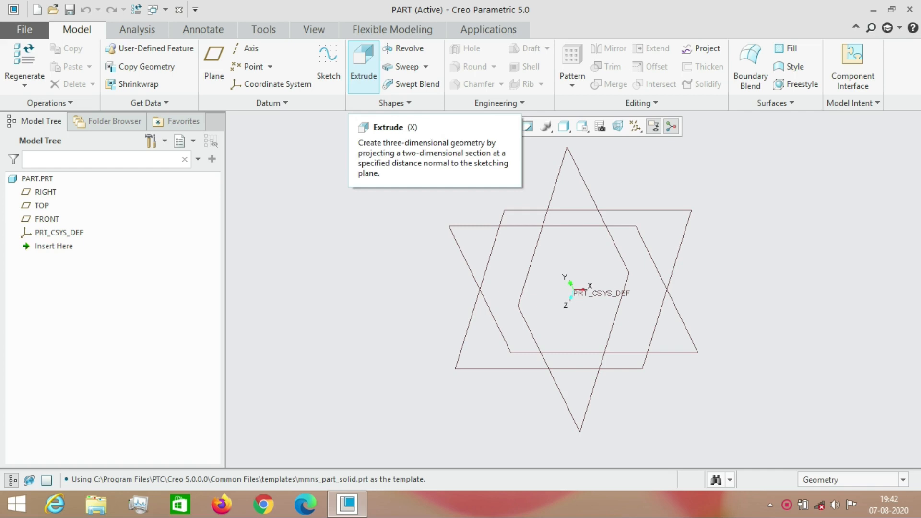
# Start an Extrude feature with its sketch on the FRONT plane and orient the sketching plane parallel to the screen.
pyautogui.click(364, 67)
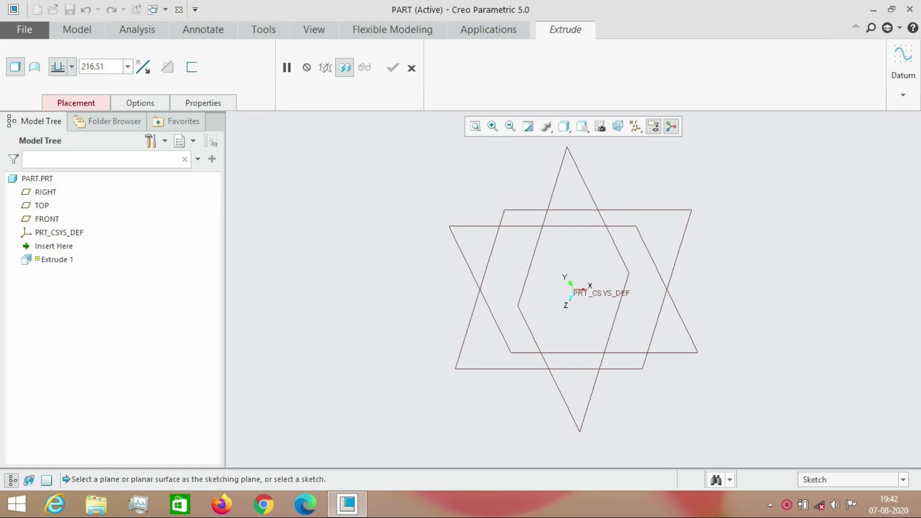
pyautogui.click(75, 103)
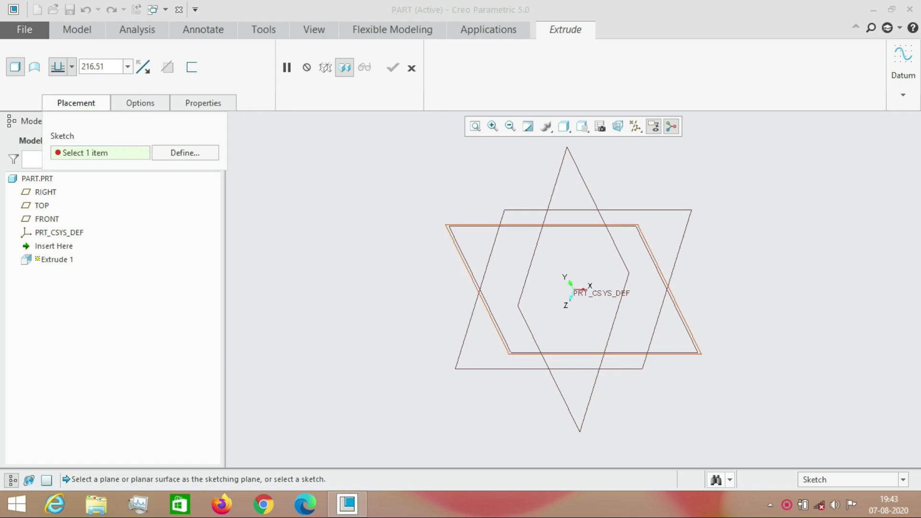
pyautogui.click(47, 219)
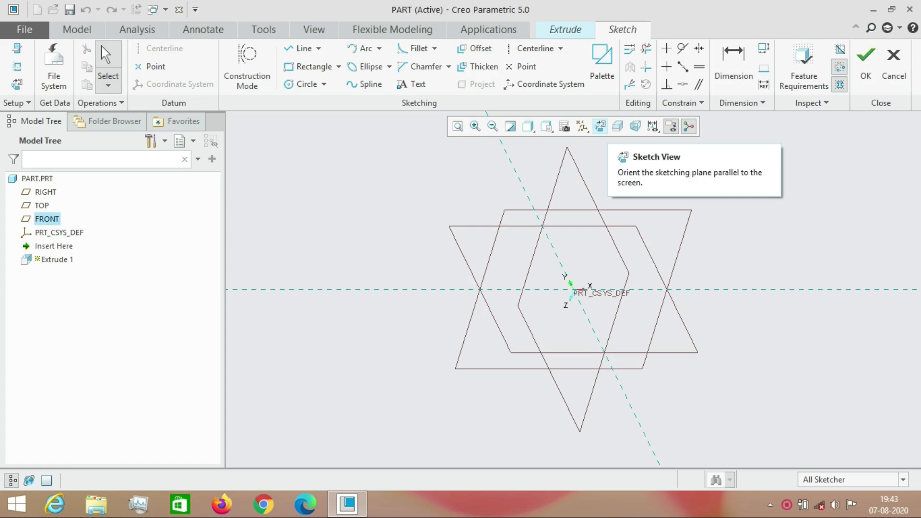
pyautogui.click(600, 126)
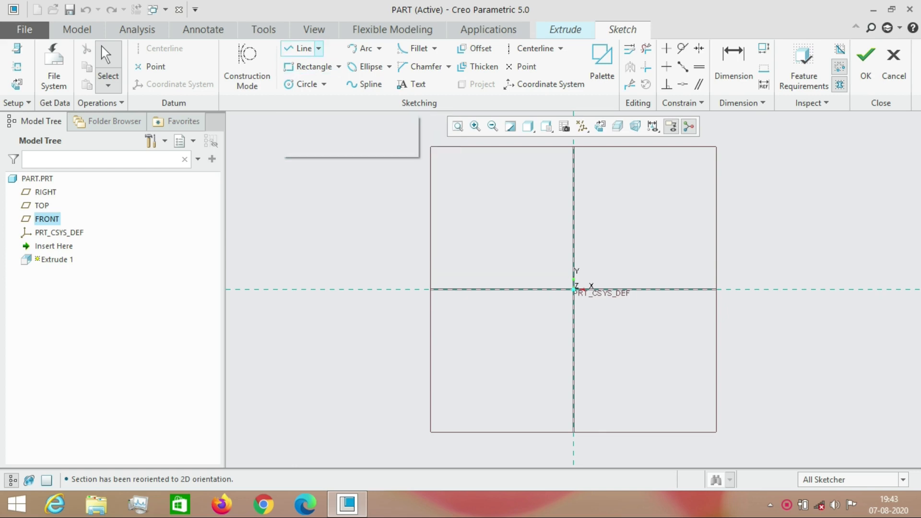
# Sketch a closed four-sided line chain around the origin with slanted upper and side edges and a horizontal lower edge about 404 mm long.
pyautogui.click(318, 48)
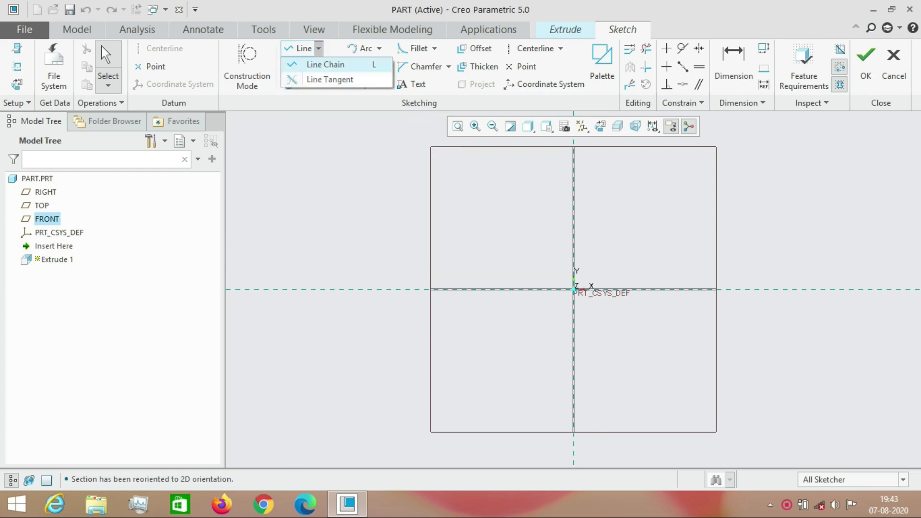
pyautogui.click(325, 64)
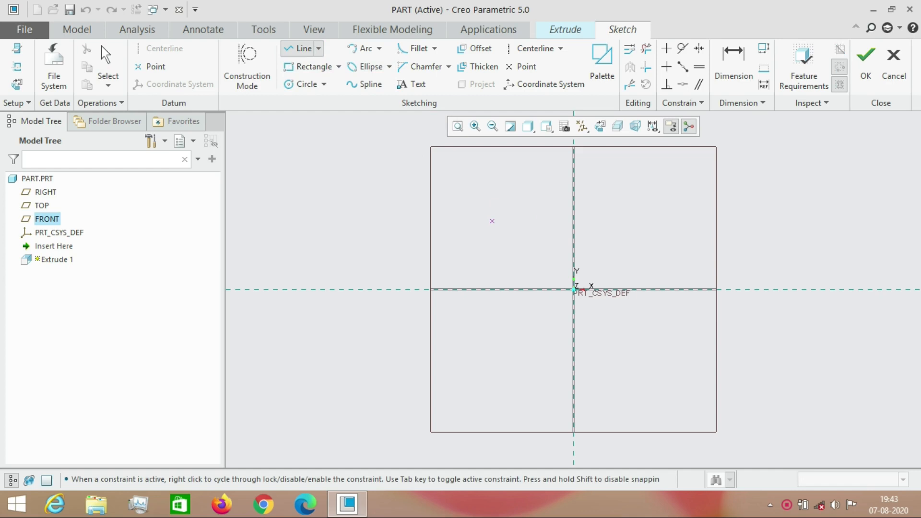
pyautogui.click(493, 222)
pyautogui.click(677, 186)
pyautogui.click(696, 358)
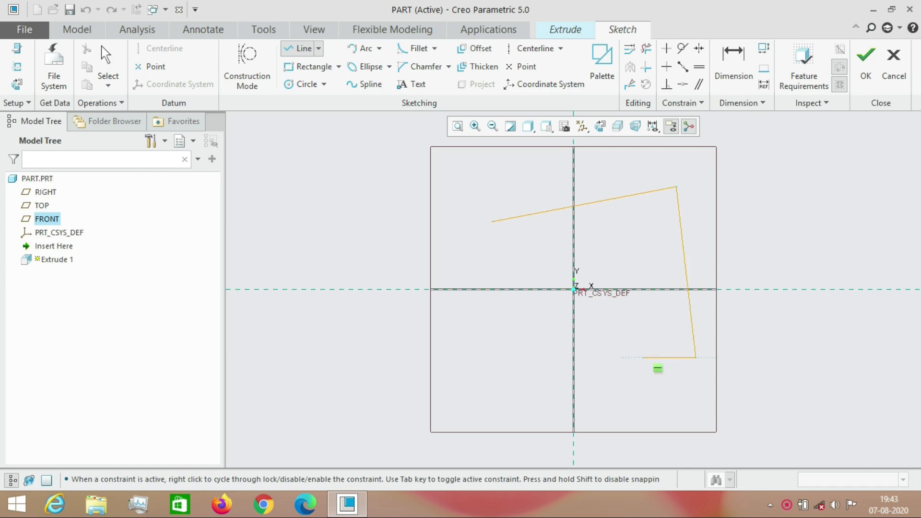
pyautogui.click(469, 357)
pyautogui.click(492, 221)
pyautogui.middleClick(499, 196)
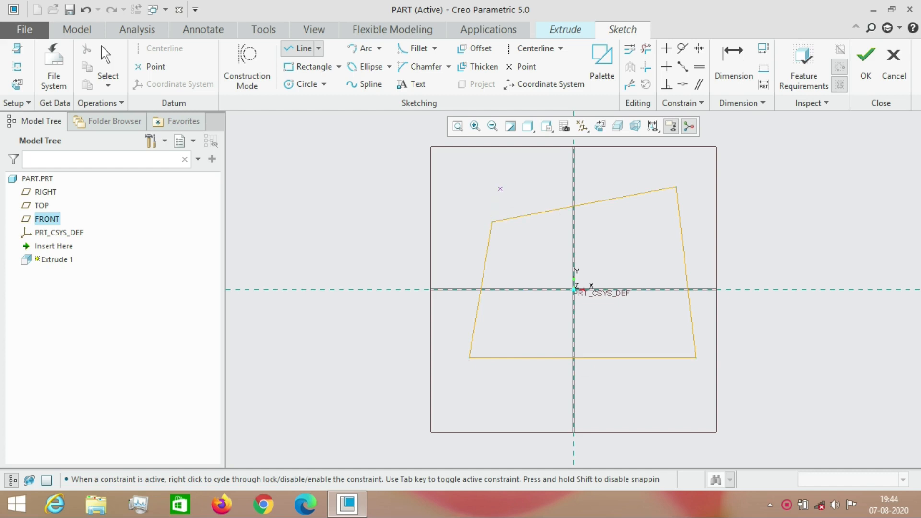
pyautogui.click(102, 47)
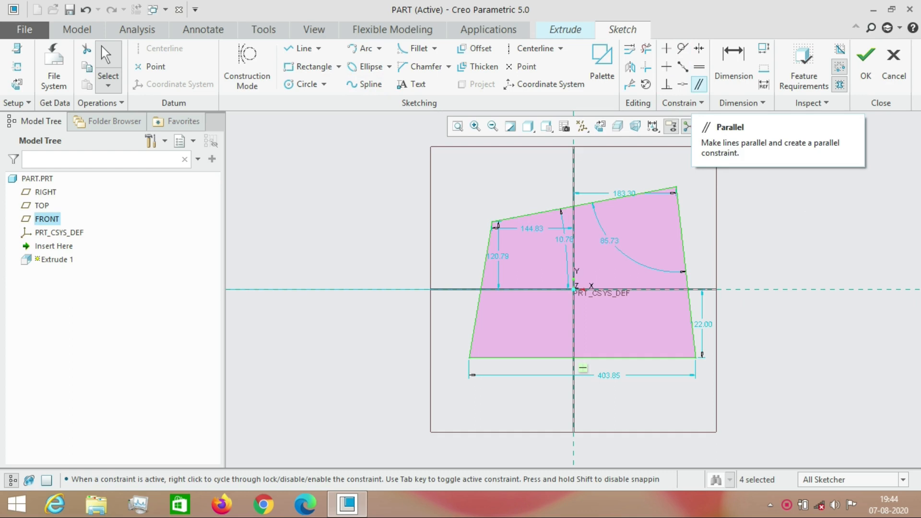
# Constrain the quadrilateral's two side edges parallel to each other and its upper edge parallel to the lower edge.
pyautogui.click(699, 84)
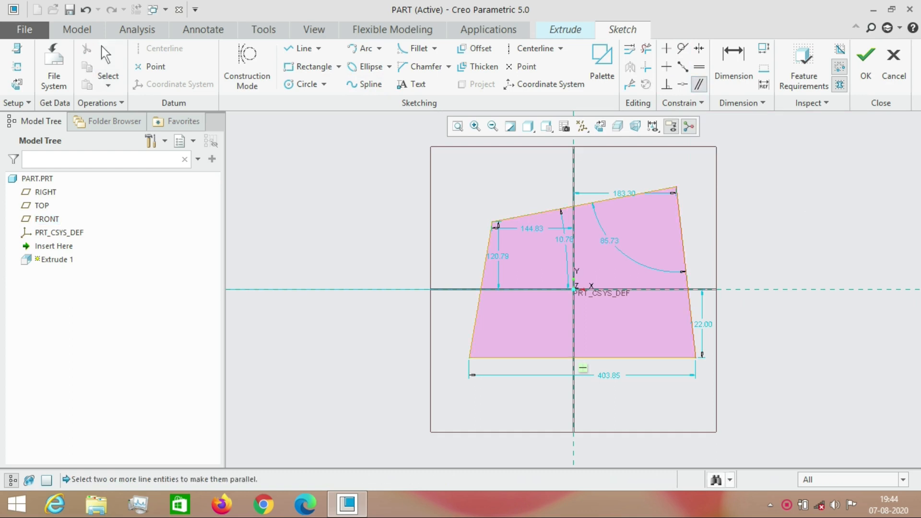
pyautogui.click(683, 245)
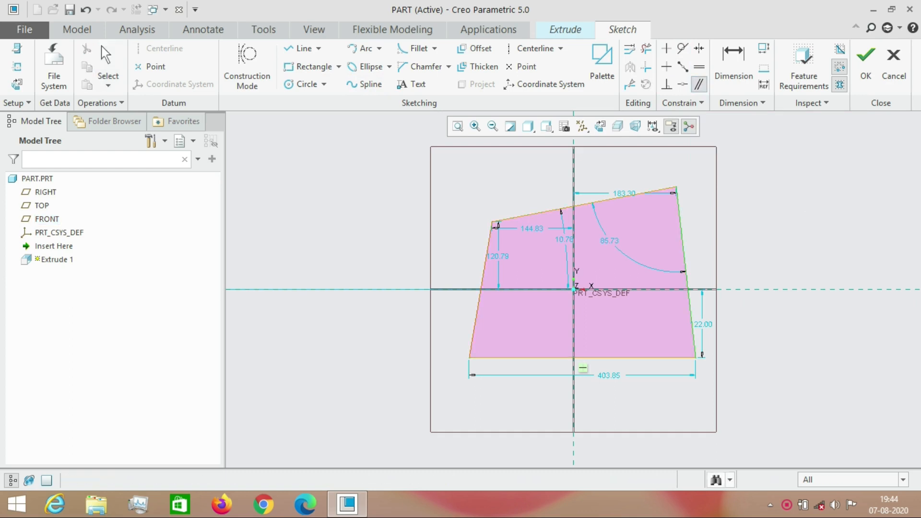
pyautogui.click(481, 288)
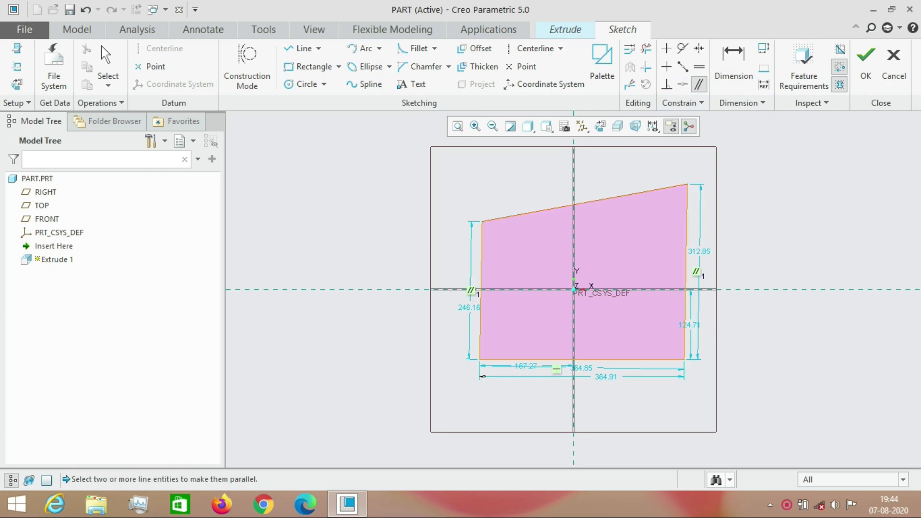
pyautogui.click(624, 196)
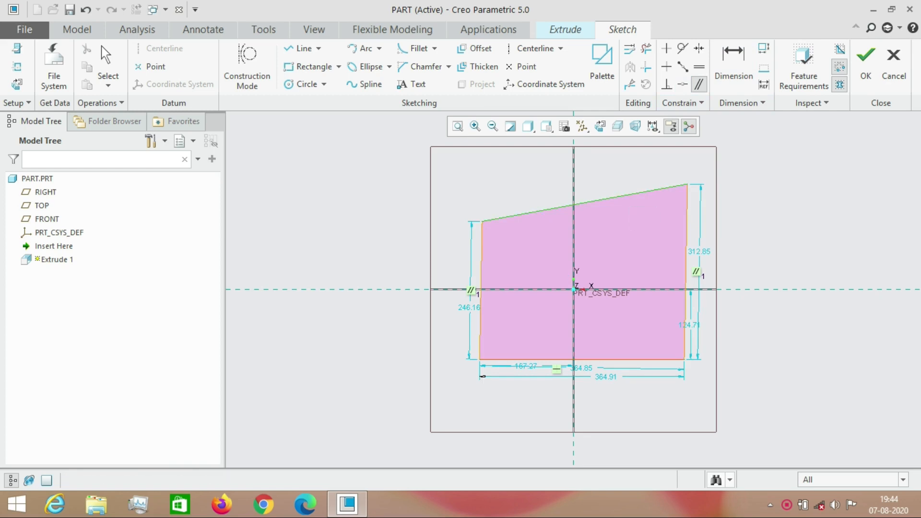
pyautogui.click(622, 359)
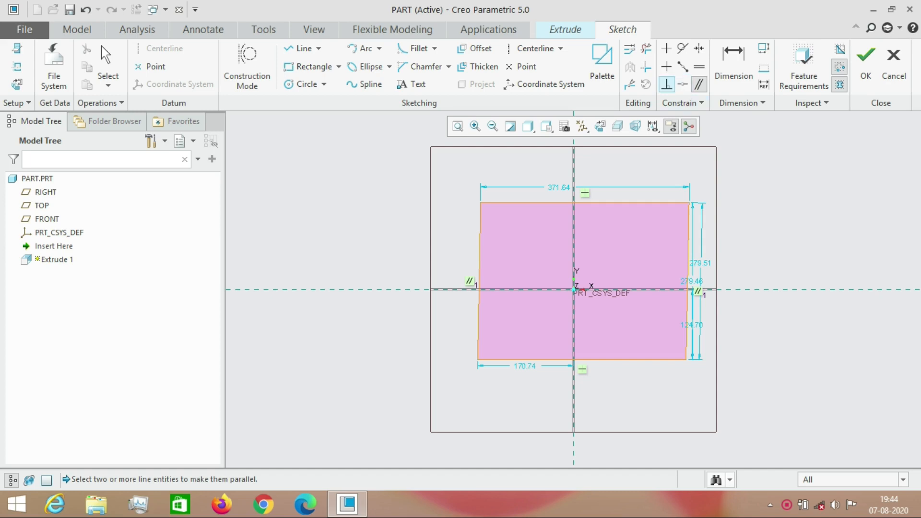
# Constrain the profile's upper edge perpendicular to its right edge.
pyautogui.click(667, 85)
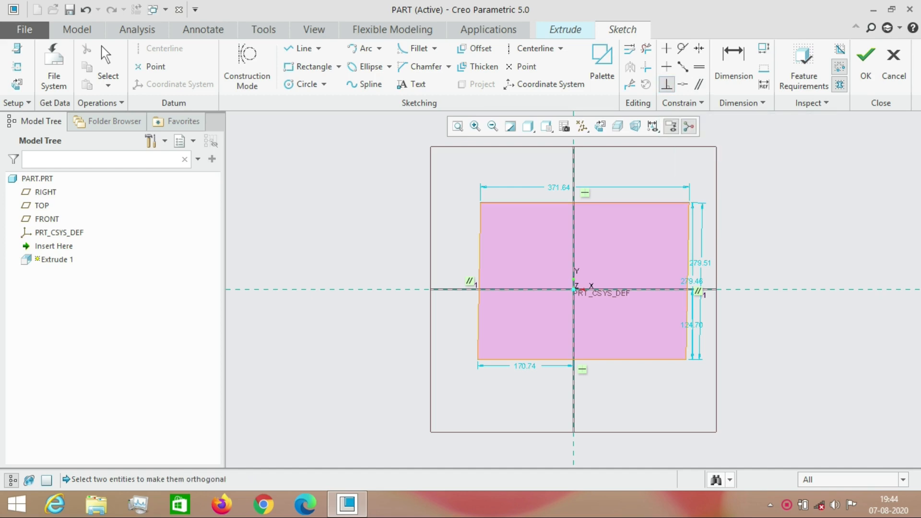
pyautogui.click(673, 203)
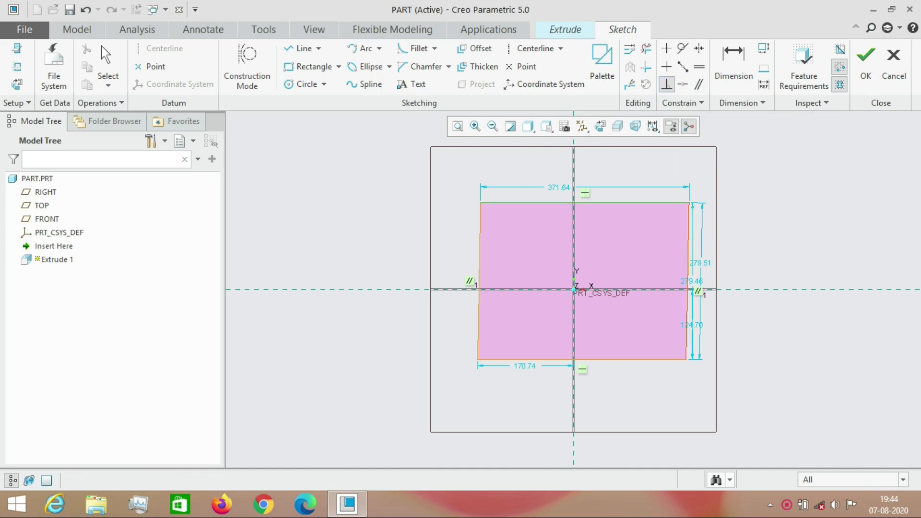
pyautogui.click(689, 250)
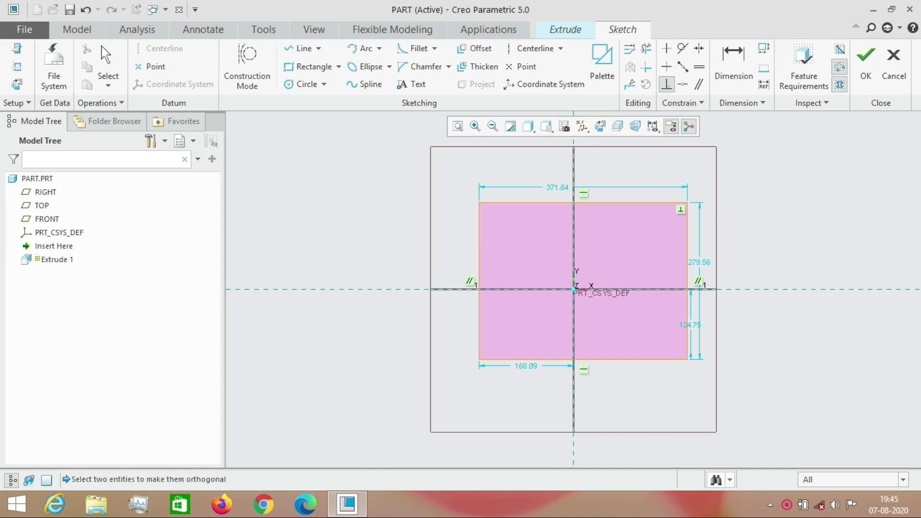
pyautogui.click(532, 48)
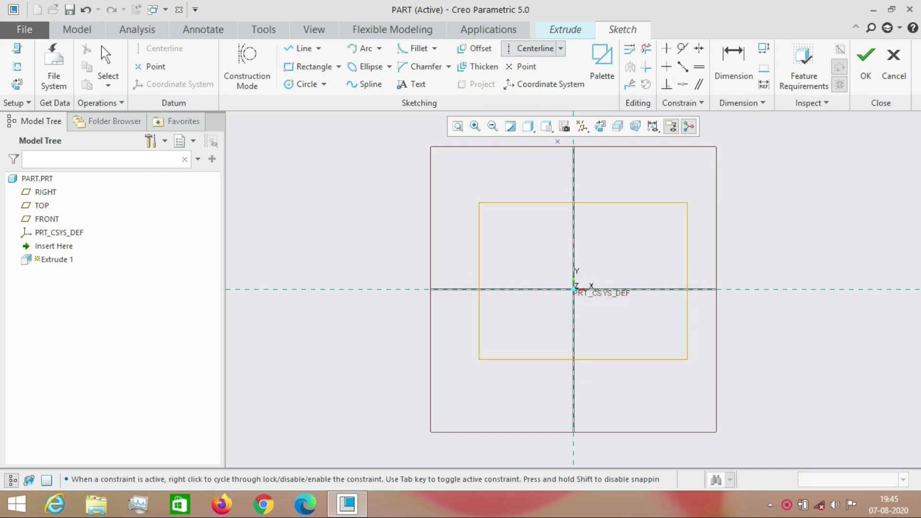
pyautogui.click(573, 381)
pyautogui.middleClick(611, 390)
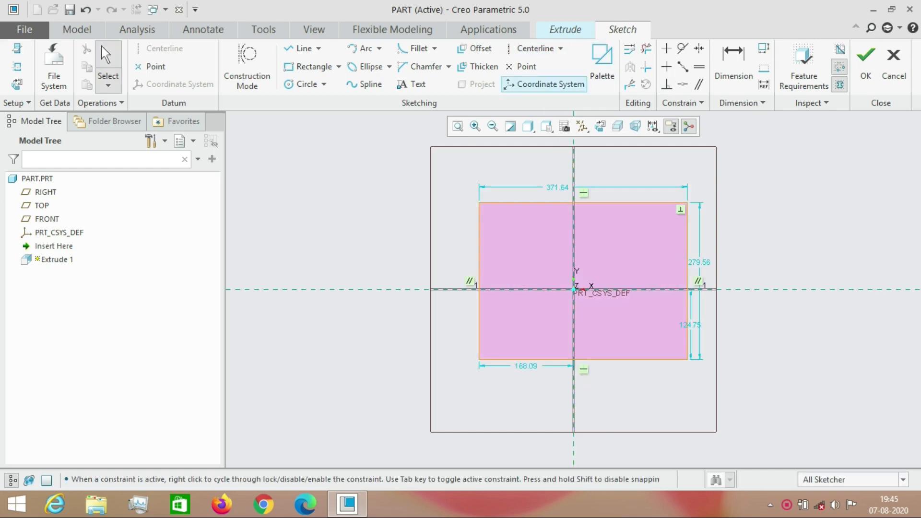
# Add a horizontal centerline through the origin along the horizontal sketch reference.
pyautogui.click(534, 48)
pyautogui.click(379, 289)
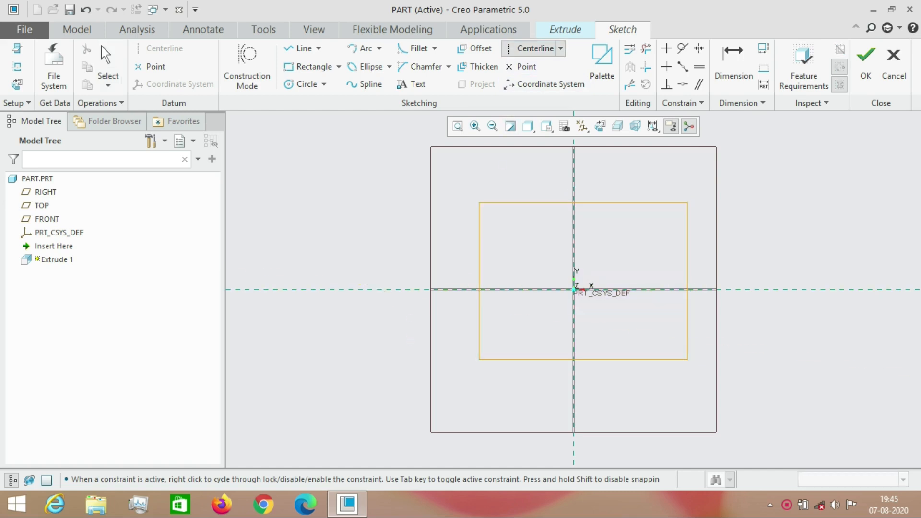
pyautogui.click(797, 289)
pyautogui.middleClick(787, 239)
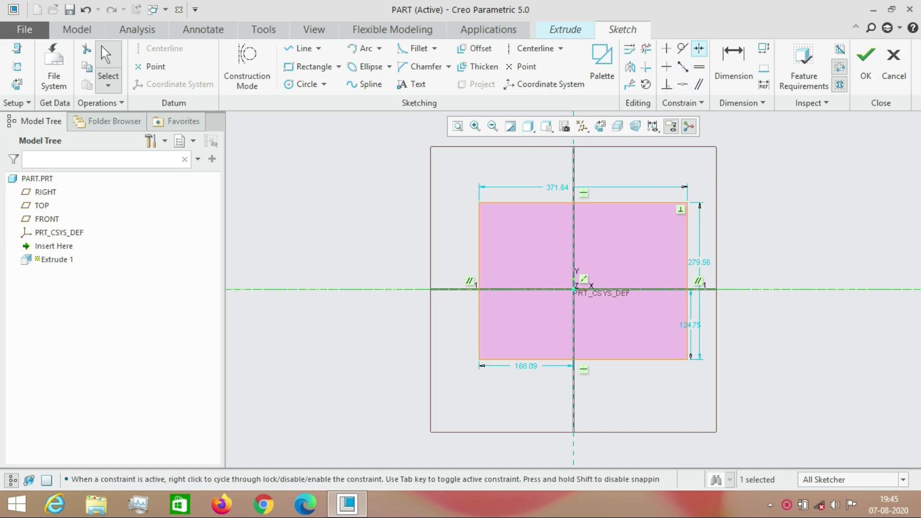
# Make the rectangle's upper-right and lower-right corners symmetric about the horizontal centerline.
pyautogui.click(699, 48)
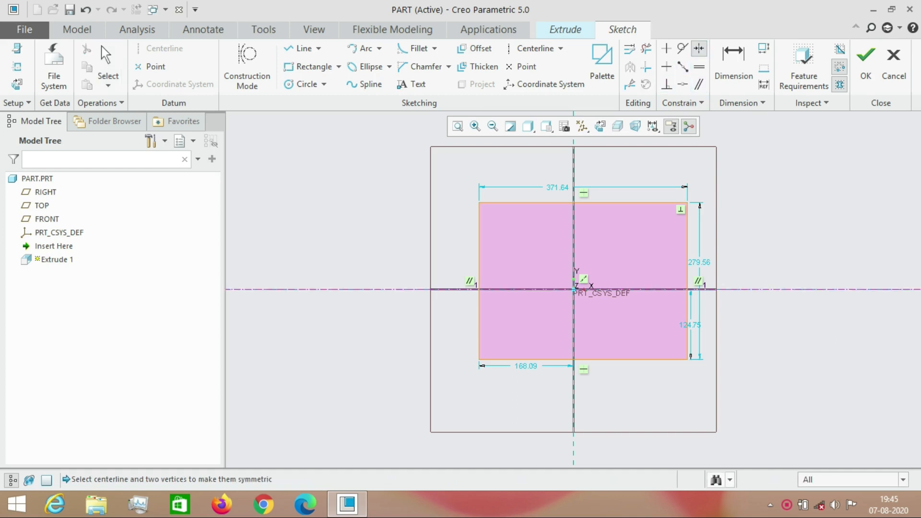
pyautogui.click(753, 290)
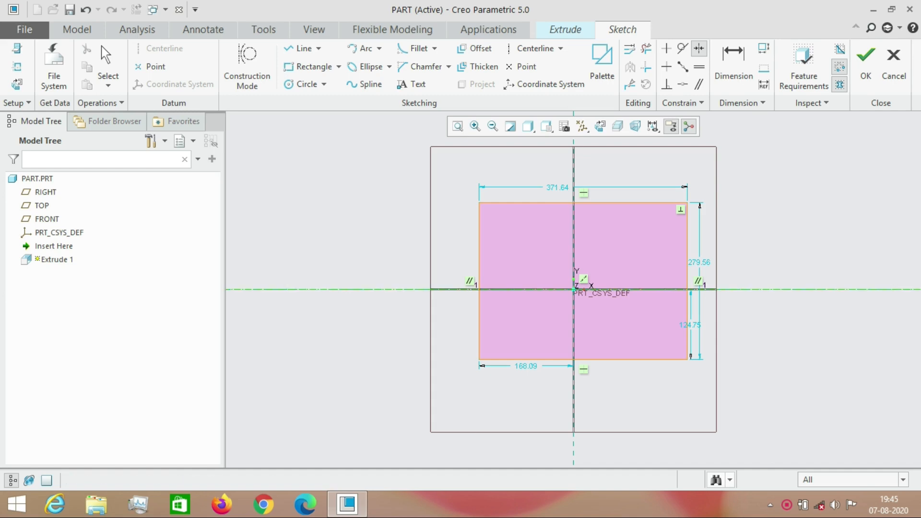
pyautogui.click(688, 203)
pyautogui.click(688, 359)
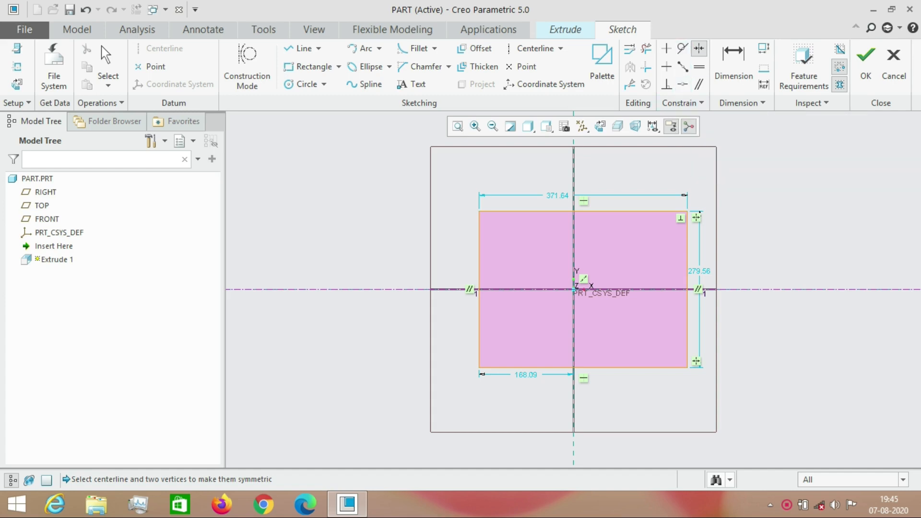
# Try to make the rectangle's upper-left and upper-right corners symmetric about the vertical sketch reference.
pyautogui.click(573, 240)
pyautogui.click(479, 211)
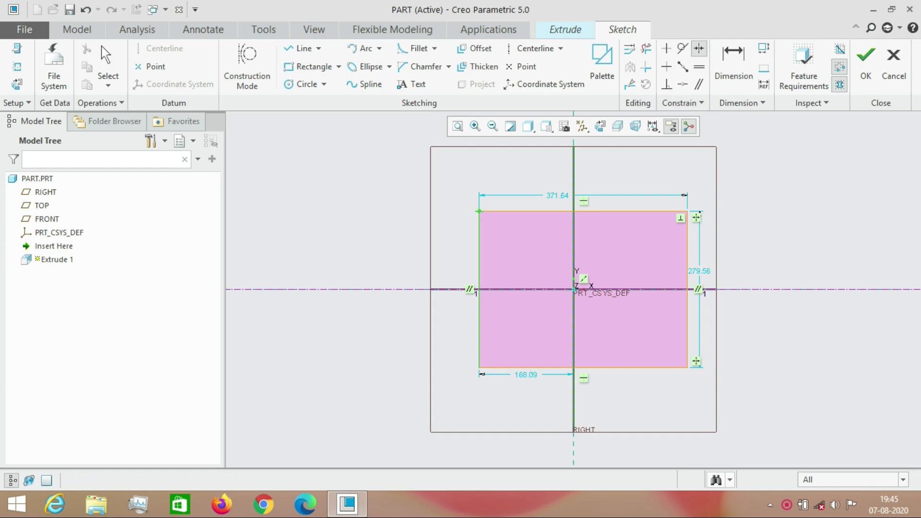
pyautogui.click(688, 211)
pyautogui.press('Escape')
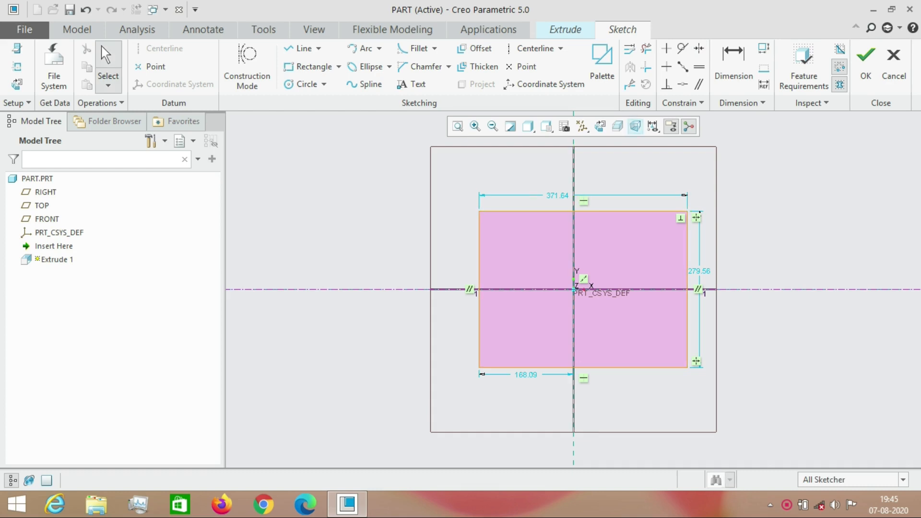
pyautogui.click(699, 48)
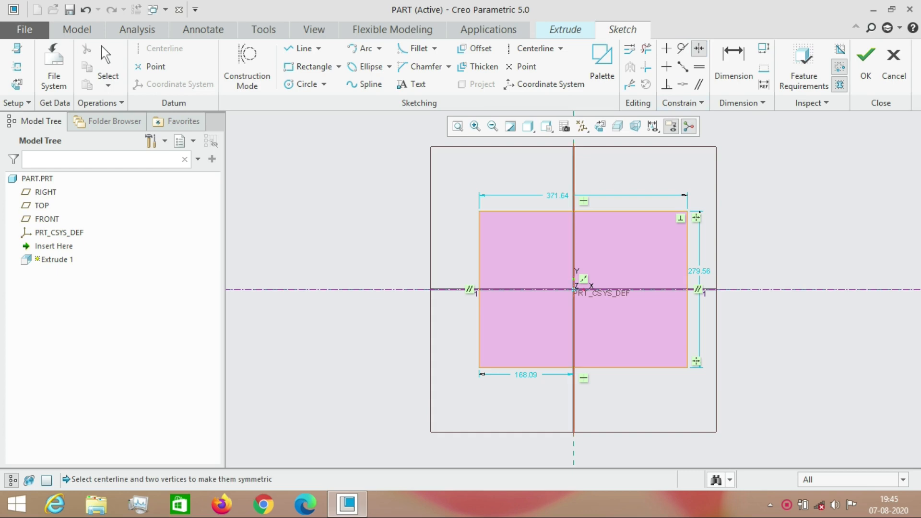
pyautogui.click(574, 240)
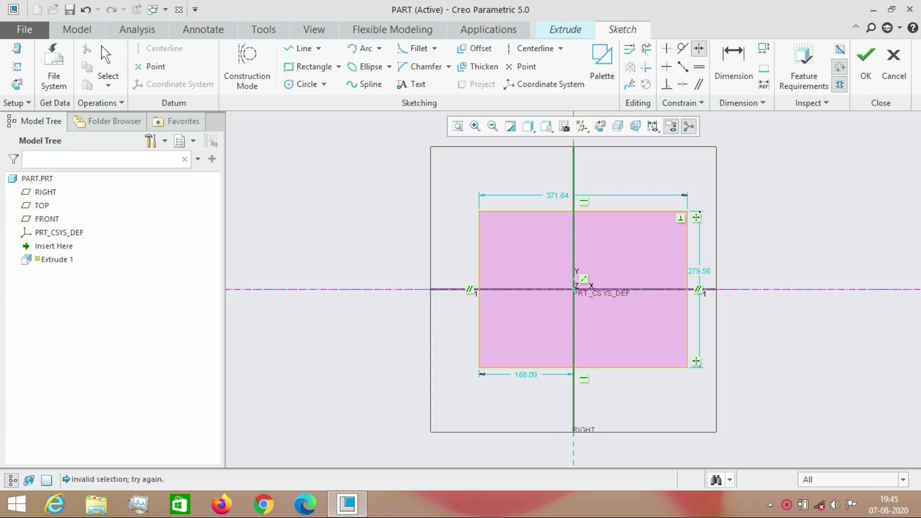
pyautogui.click(479, 211)
pyautogui.click(688, 211)
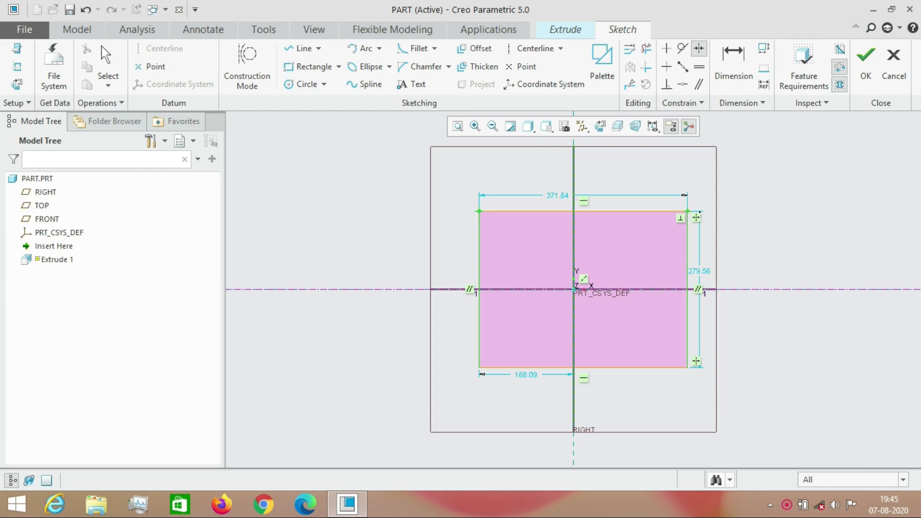
pyautogui.middleClick(582, 278)
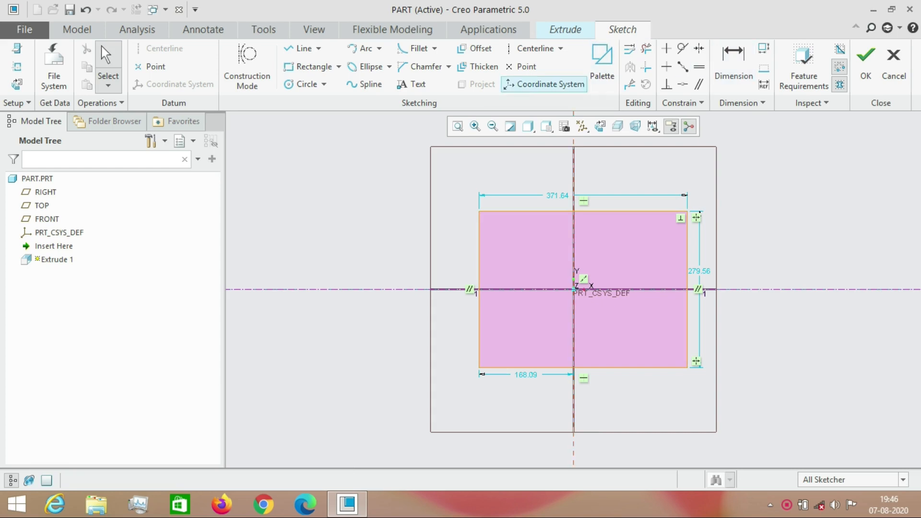
# Add a vertical centerline through the origin along the vertical sketch reference.
pyautogui.click(533, 48)
pyautogui.click(573, 166)
pyautogui.click(588, 252)
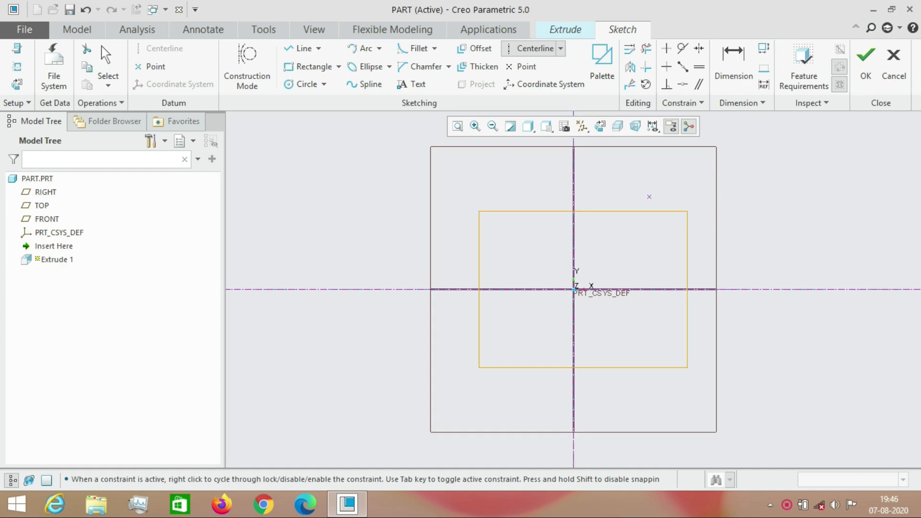
pyautogui.middleClick(650, 197)
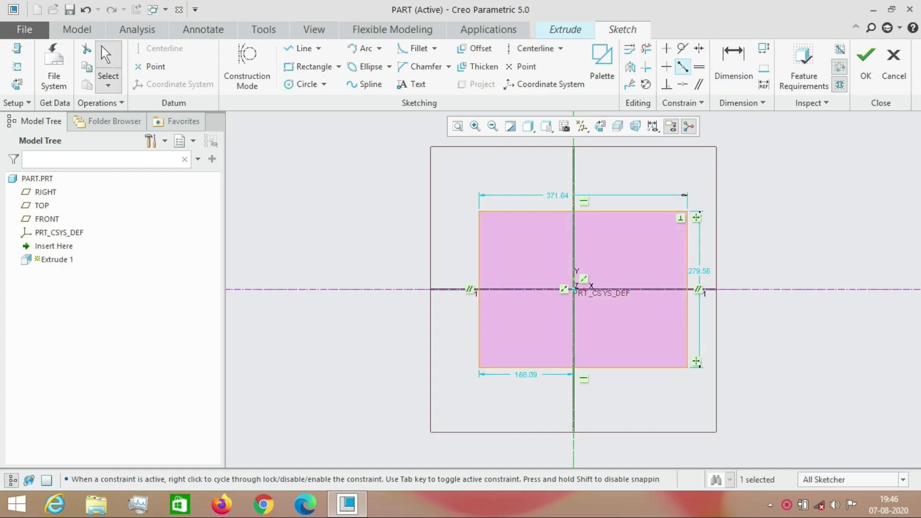
# Make the rectangle's upper-right and upper-left corners symmetric about the vertical centerline.
pyautogui.click(699, 48)
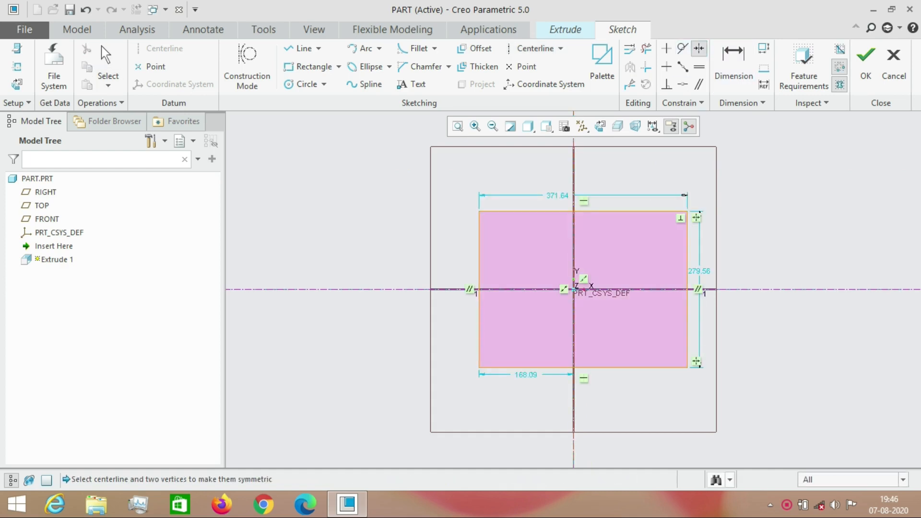
pyautogui.click(573, 176)
pyautogui.click(688, 211)
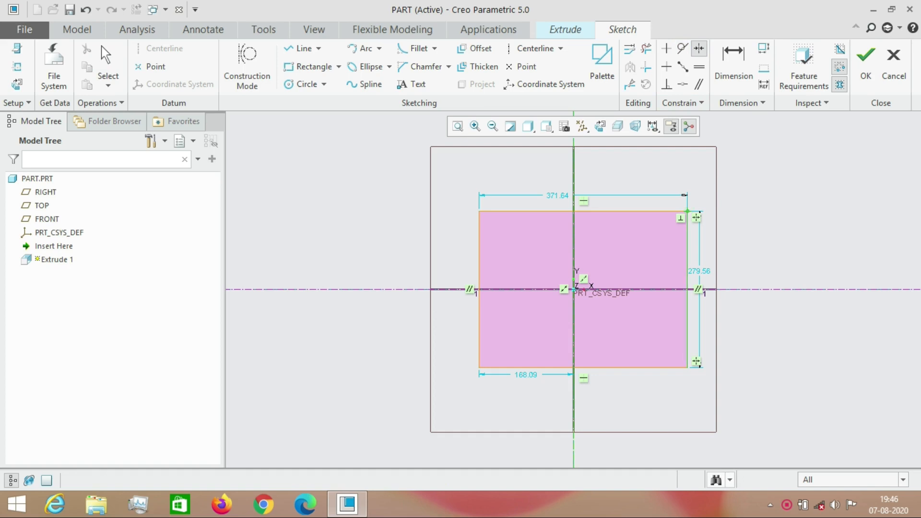
pyautogui.click(479, 212)
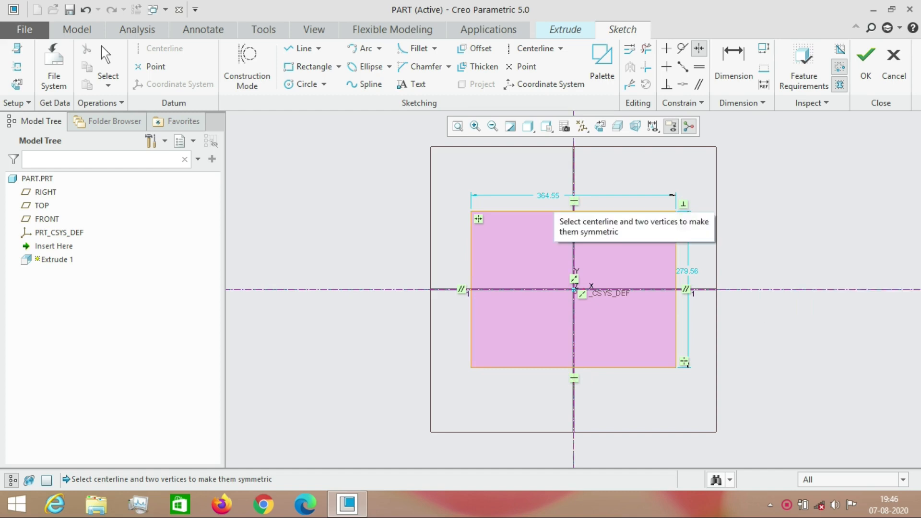
pyautogui.click(678, 212)
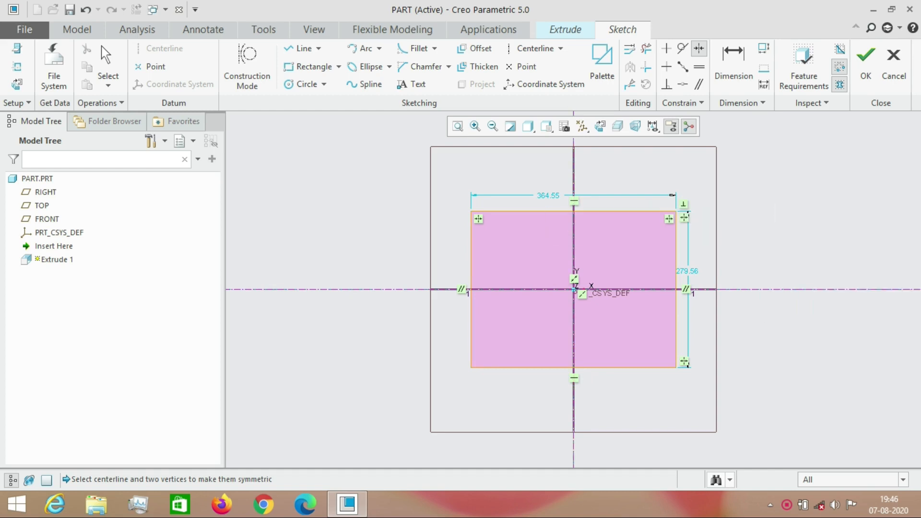
pyautogui.middleClick(600, 223)
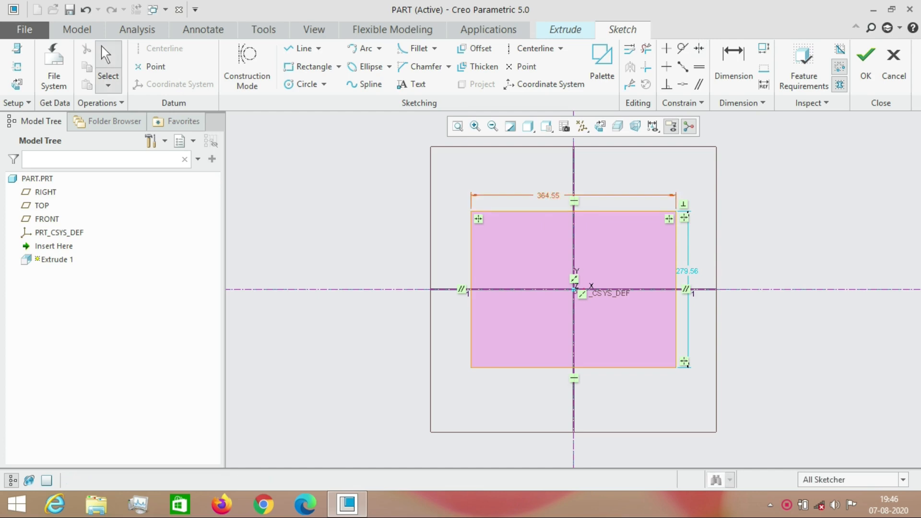
# Set the rectangle's width to 500 mm and its height to 300 mm, and finish the sketch.
pyautogui.doubleClick(548, 196)
pyautogui.write('5')
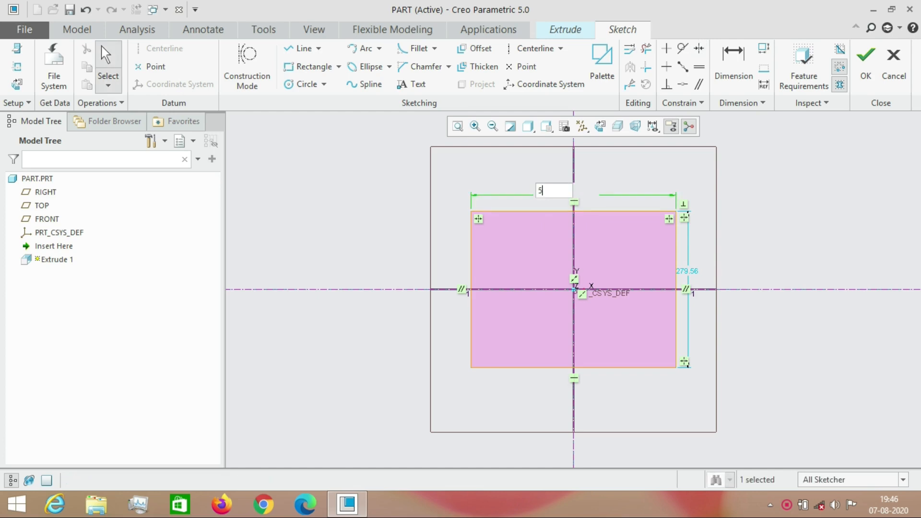
pyautogui.write('00')
pyautogui.press('Return')
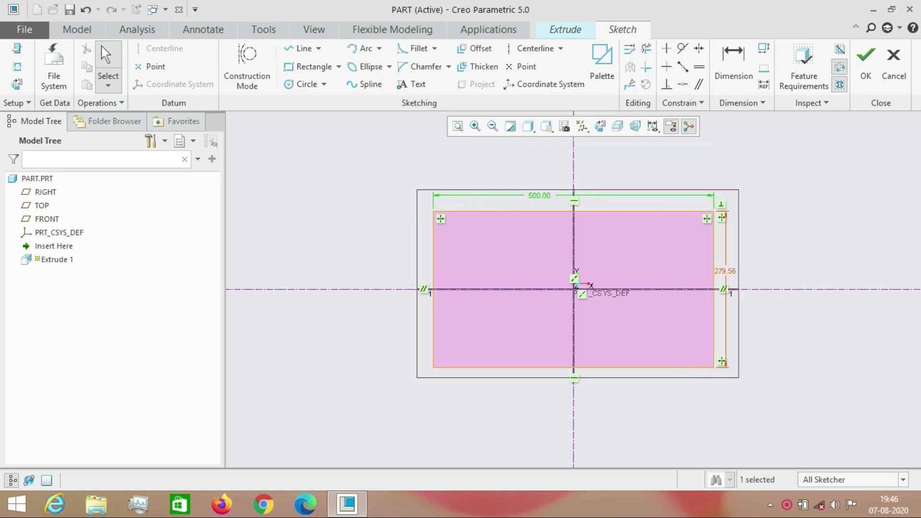
pyautogui.doubleClick(726, 271)
pyautogui.write('300')
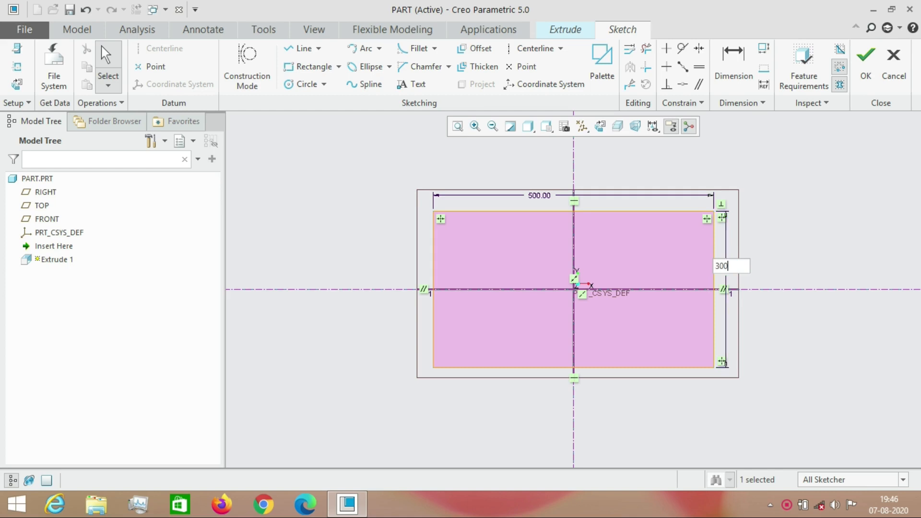
pyautogui.press('Return')
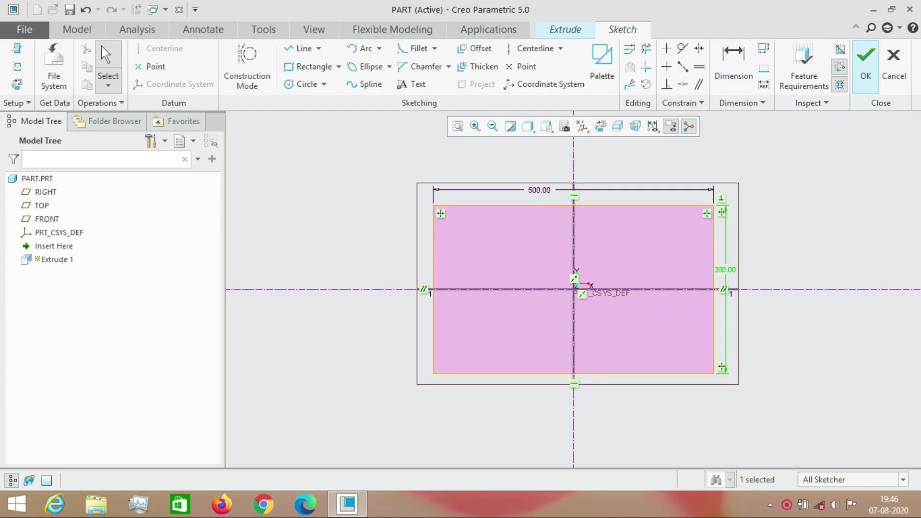
pyautogui.click(865, 65)
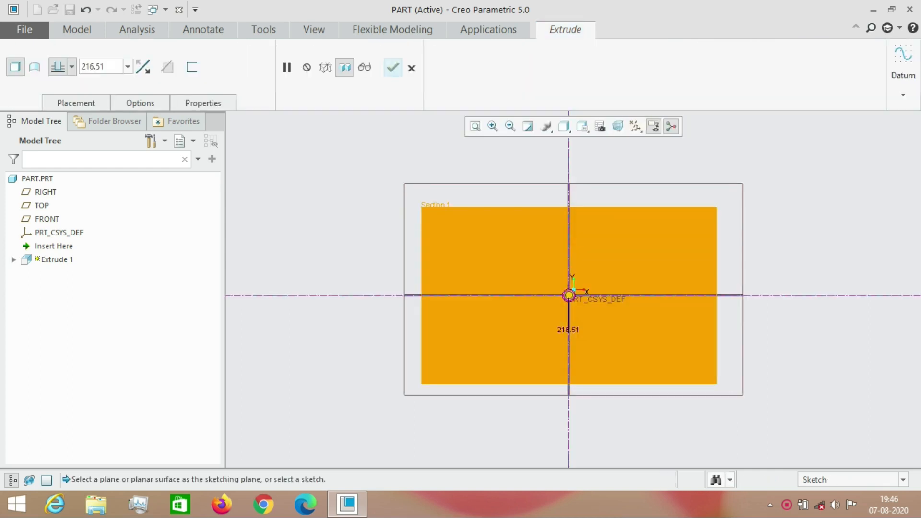
# Extrude the rectangle to a depth of 50 mm, symmetric on both sides of the sketch plane.
pyautogui.click(563, 127)
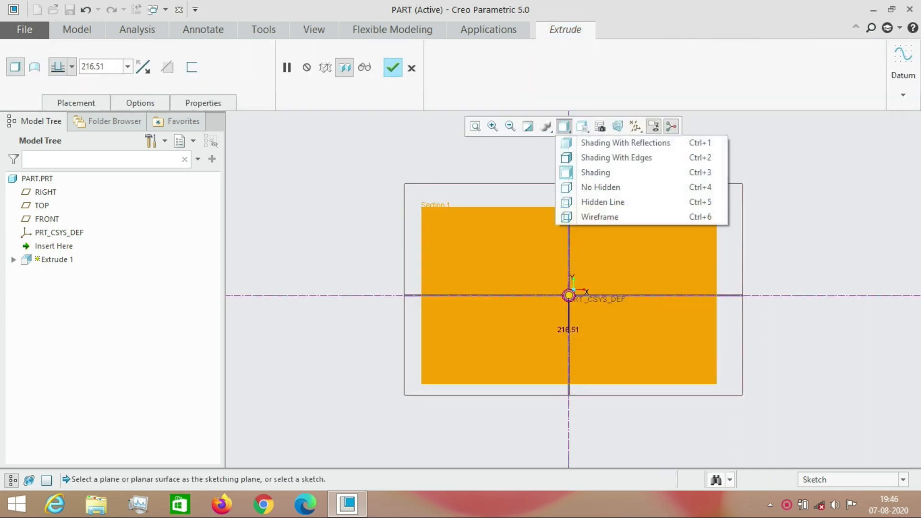
pyautogui.click(583, 126)
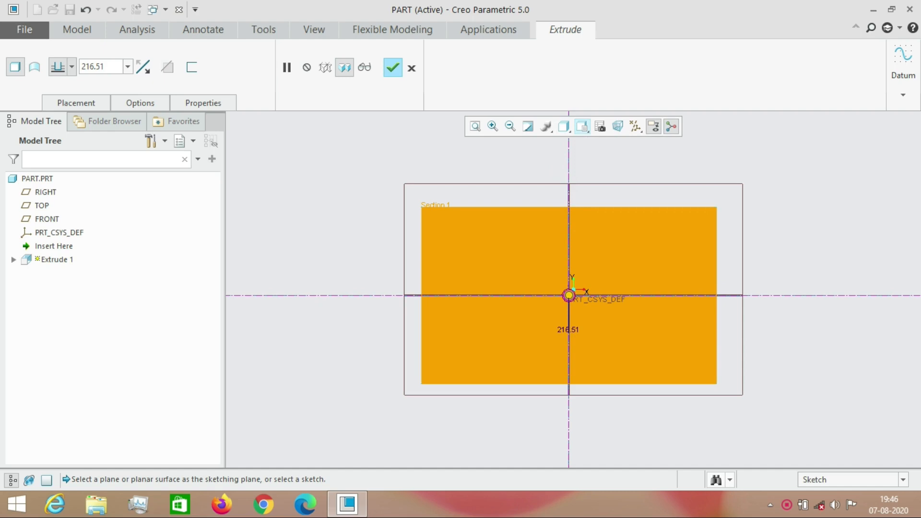
pyautogui.click(600, 150)
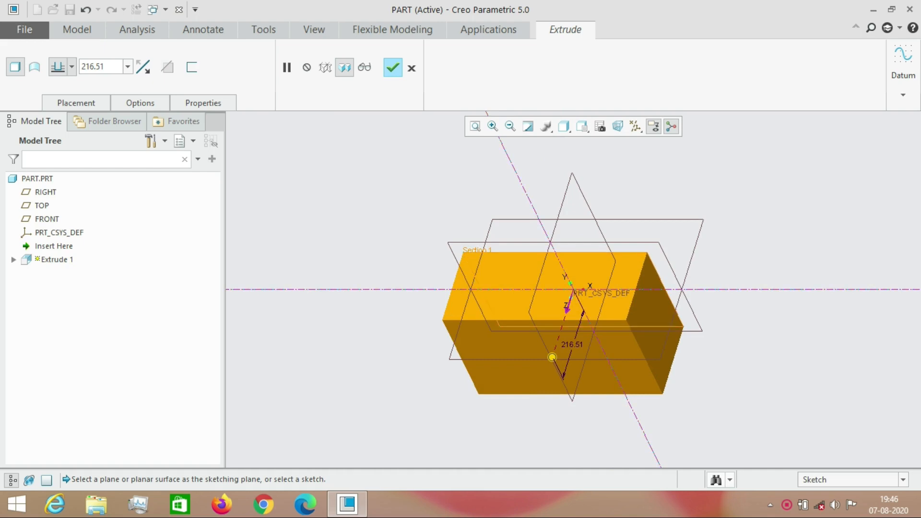
pyautogui.click(76, 103)
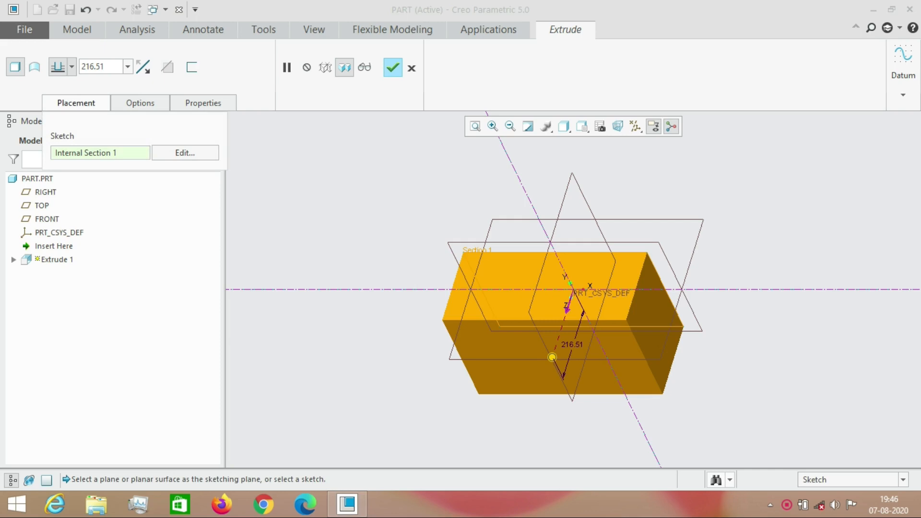
pyautogui.doubleClick(93, 67)
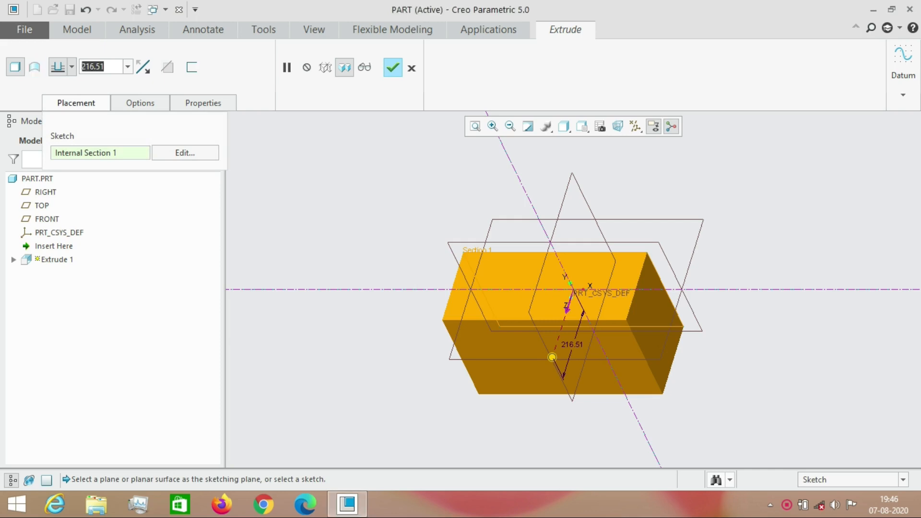
pyautogui.write('50')
pyautogui.press('Return')
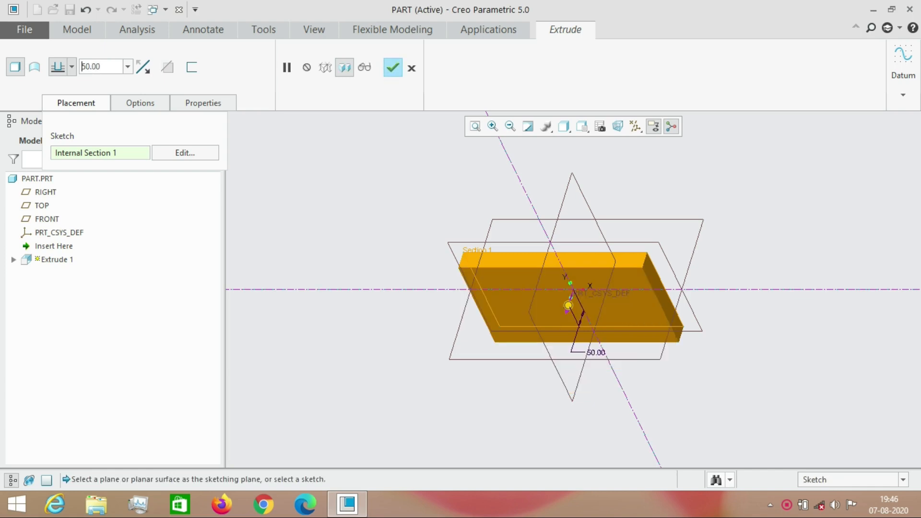
pyautogui.click(71, 66)
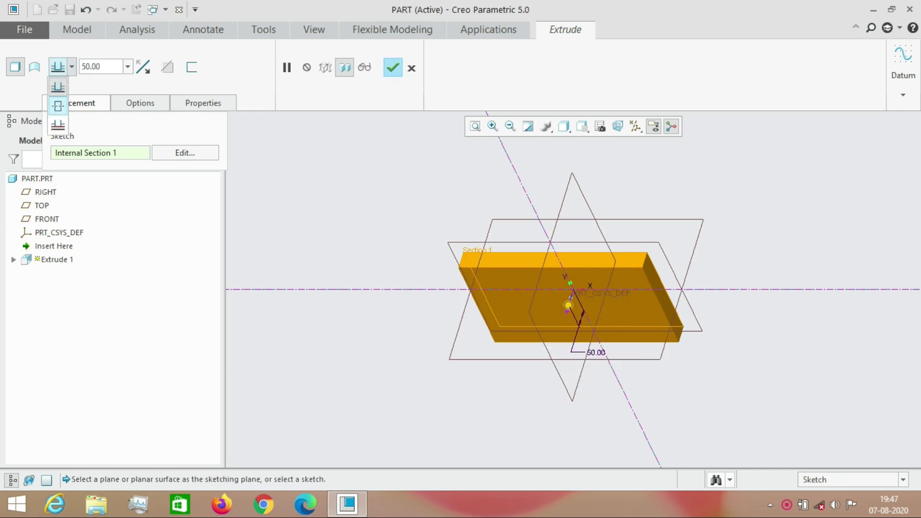
pyautogui.click(58, 105)
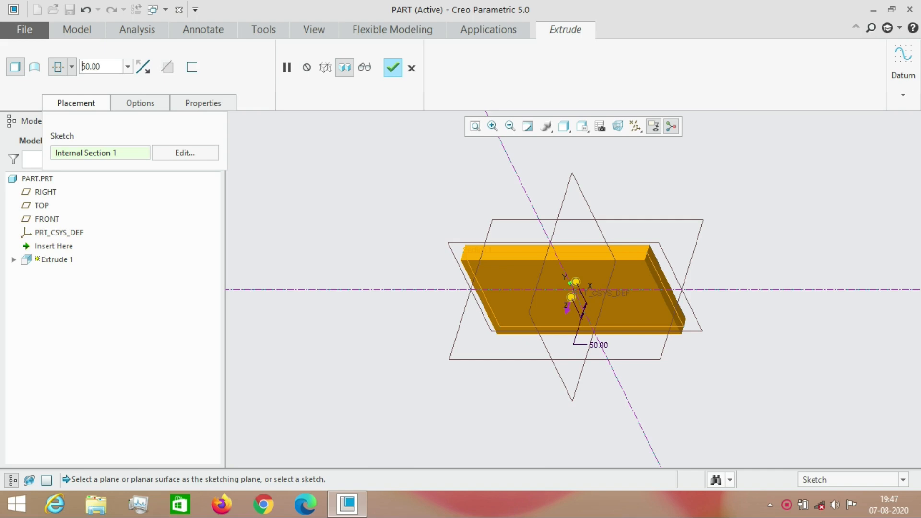
pyautogui.click(393, 68)
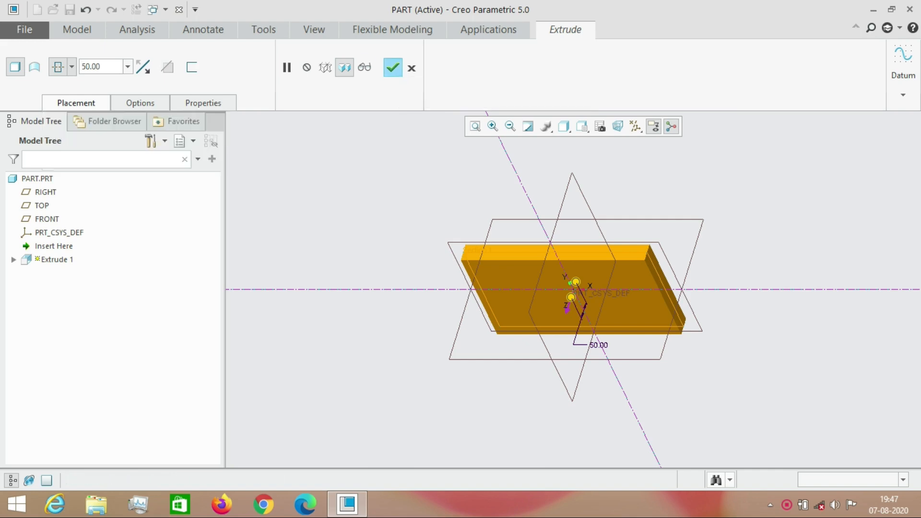
# Start a new extrusion on the plate's large front face and sketch a circle about 69 mm in diameter left of the origin.
pyautogui.moveTo(573, 289); pyautogui.dragTo(686, 280, button='middle')
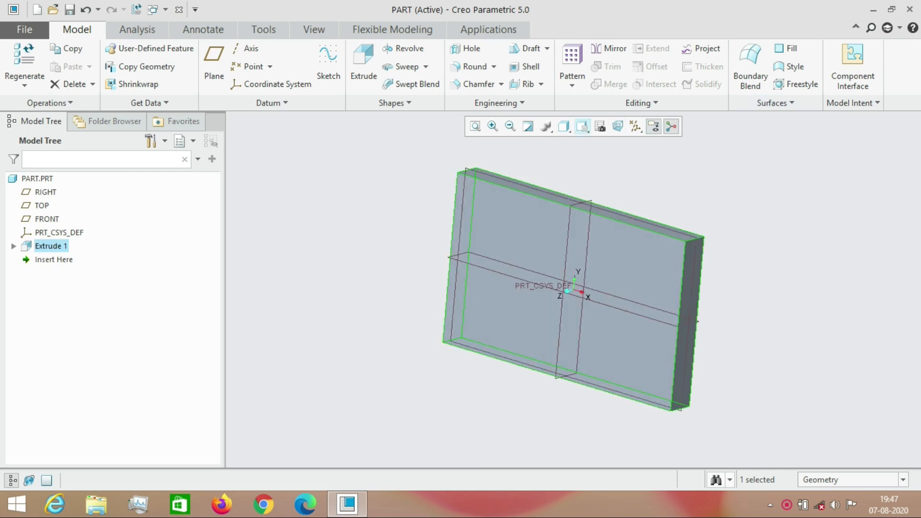
pyautogui.click(583, 126)
pyautogui.click(623, 152)
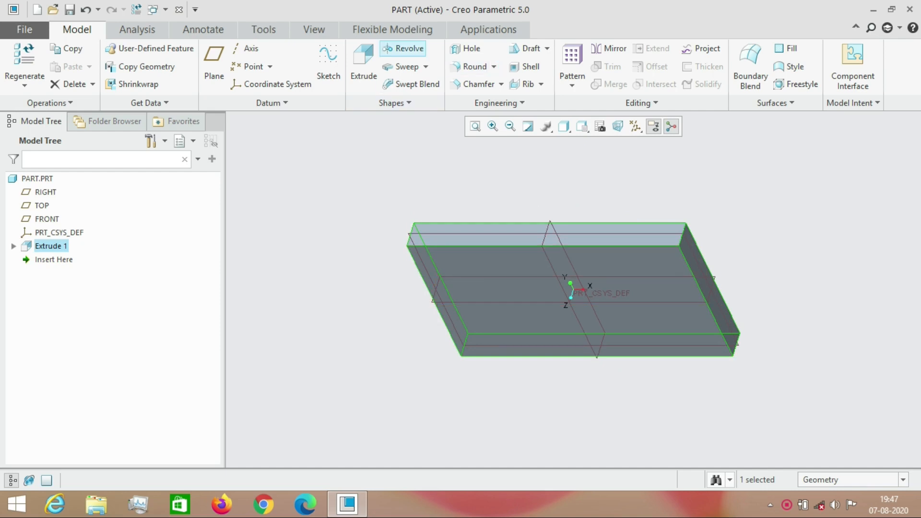
pyautogui.click(364, 68)
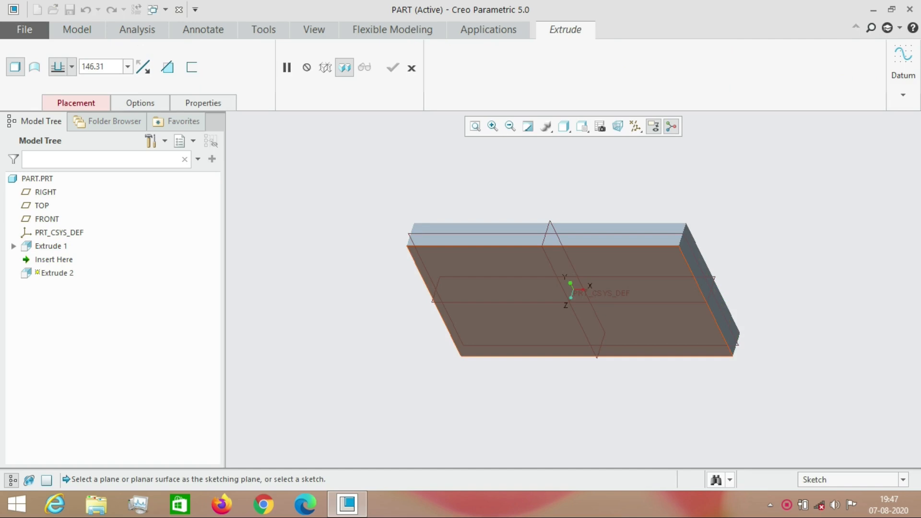
pyautogui.click(492, 284)
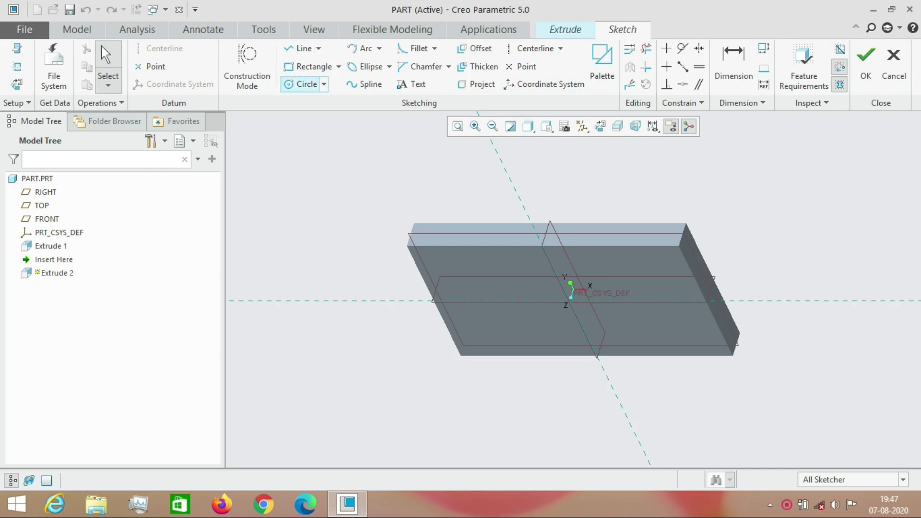
pyautogui.click(302, 84)
pyautogui.click(485, 278)
pyautogui.click(504, 283)
pyautogui.middleClick(490, 281)
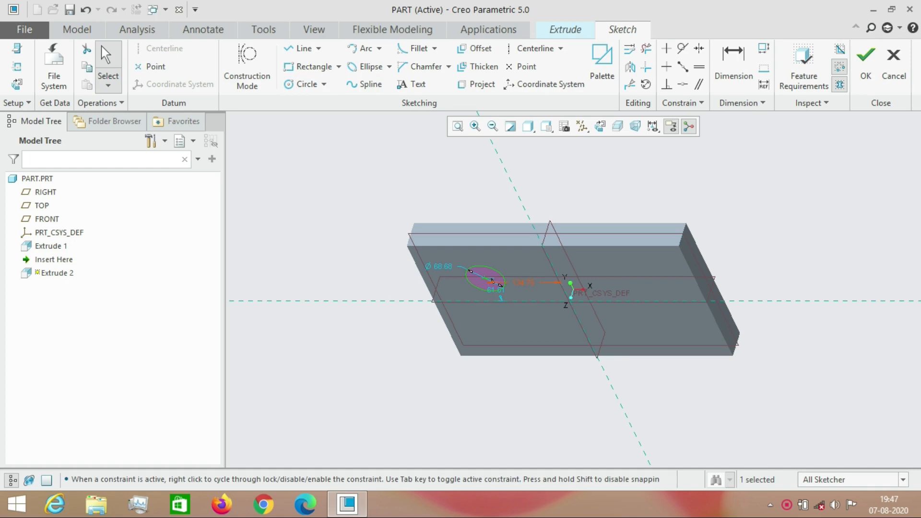
# Set the horizontal distance from the circle's center to the vertical reference to 125 mm.
pyautogui.doubleClick(523, 283)
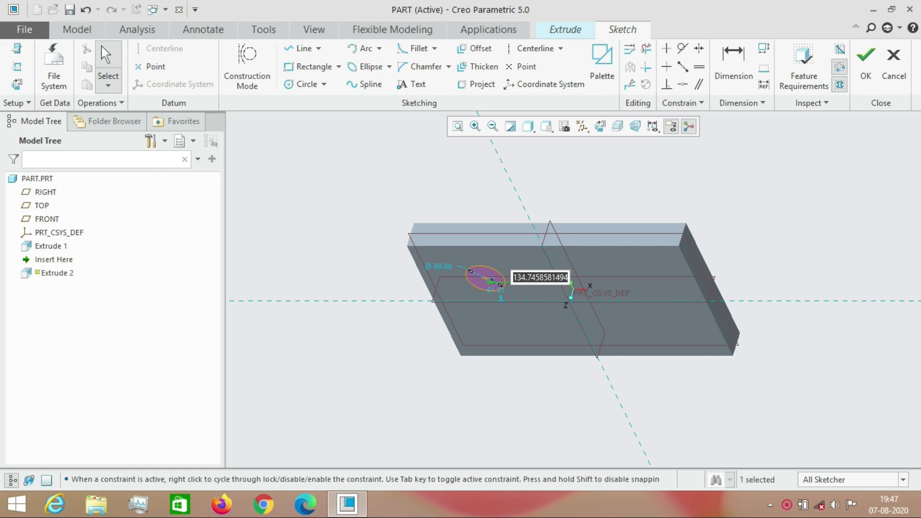
pyautogui.write('125')
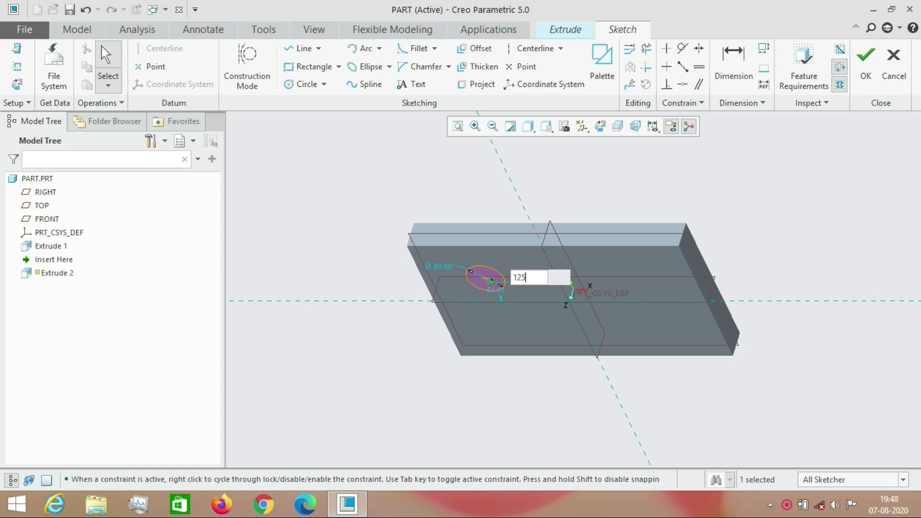
pyautogui.press('Return')
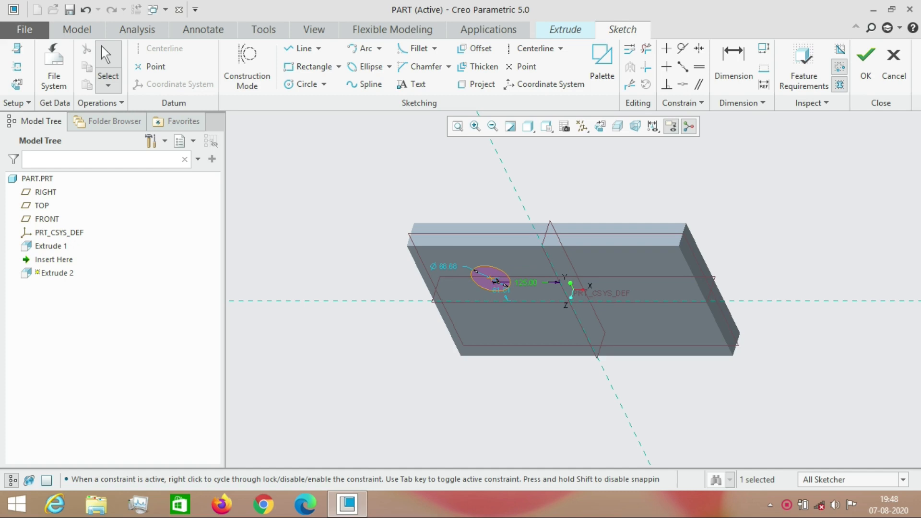
# Set the circle center's distance to the horizontal reference to 75 mm and its diameter to 50 mm, and finish the sketch.
pyautogui.doubleClick(500, 289)
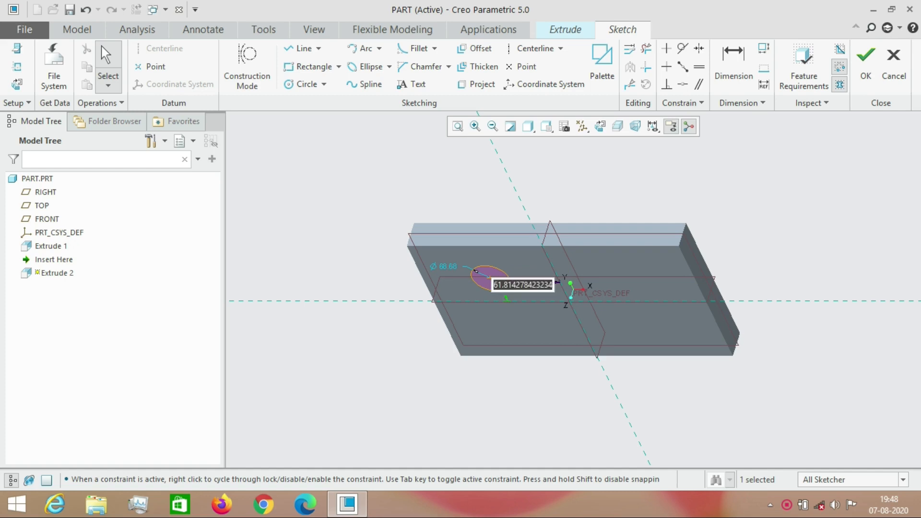
pyautogui.write('75')
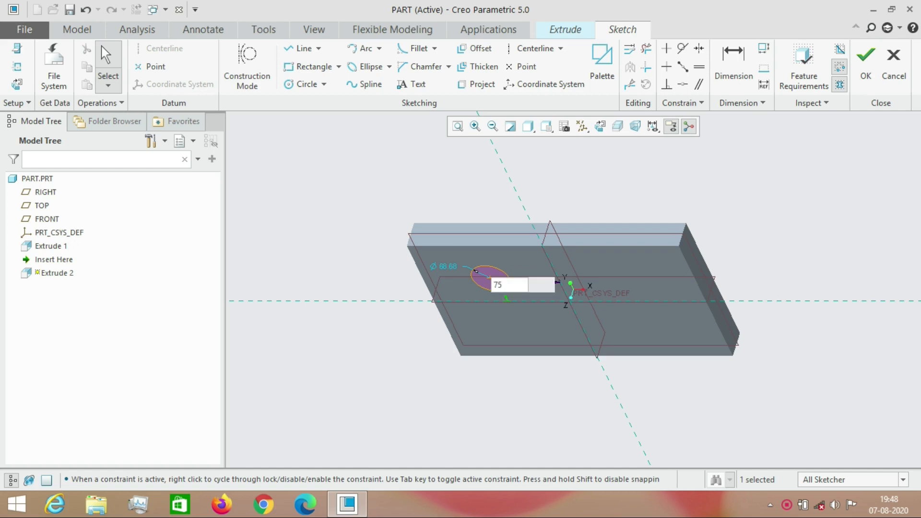
pyautogui.press('Return')
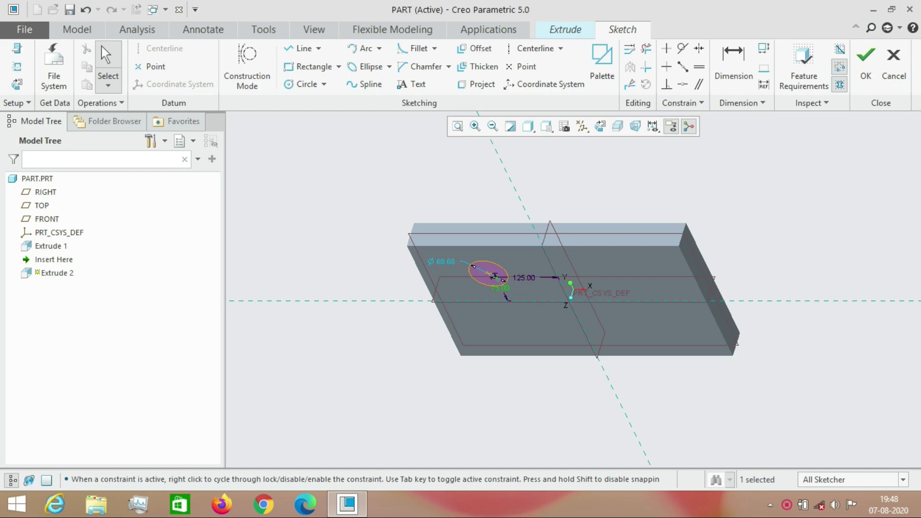
pyautogui.doubleClick(441, 262)
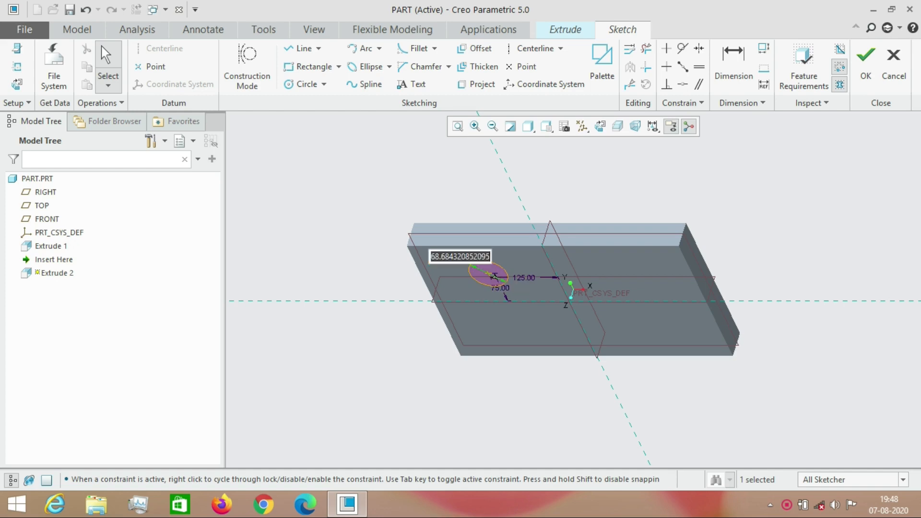
pyautogui.write('50')
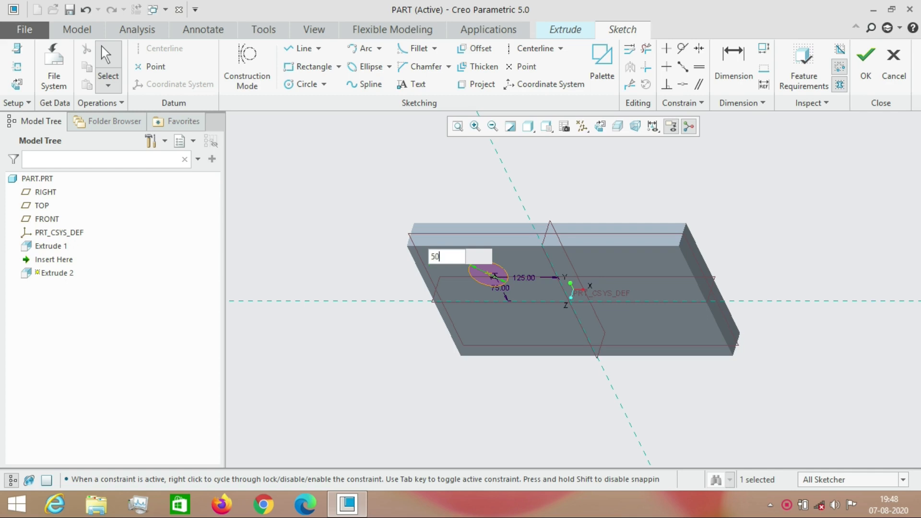
pyautogui.press('Return')
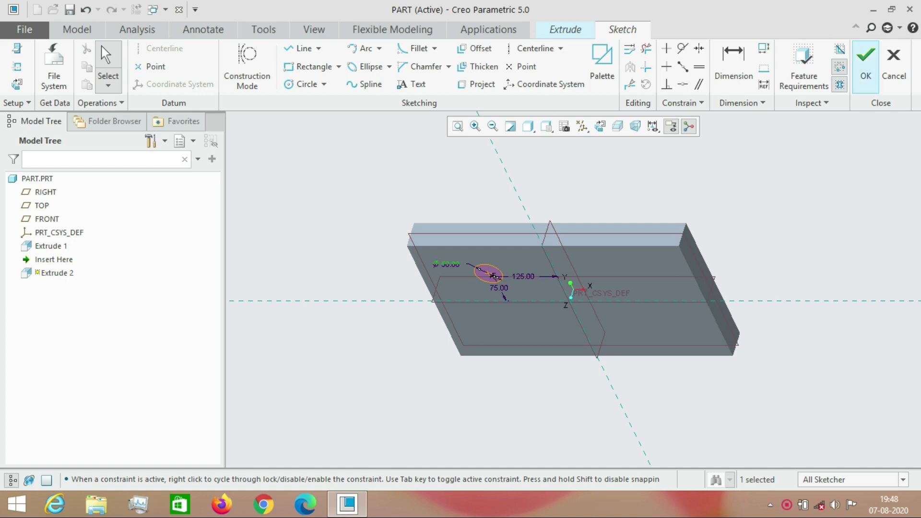
pyautogui.click(866, 62)
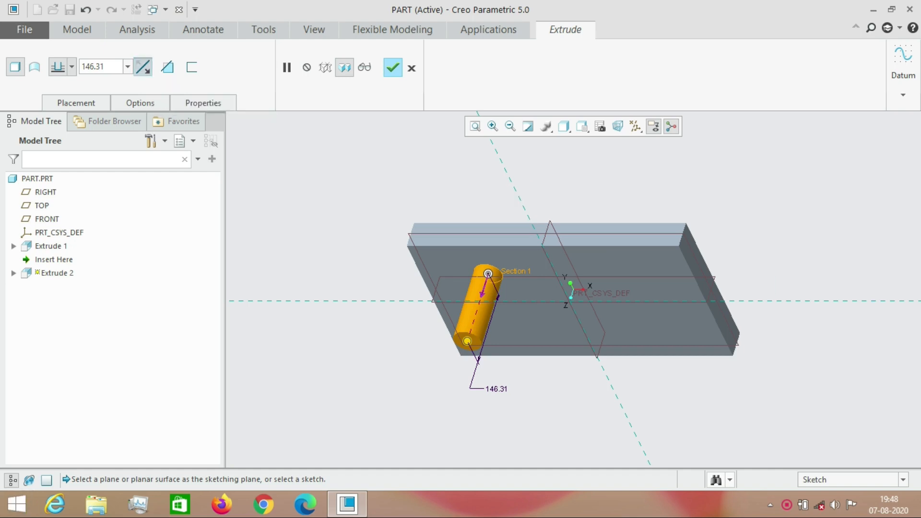
# Extrude the circle into the plate as a material-removing cut that intersects all surfaces.
pyautogui.click(143, 67)
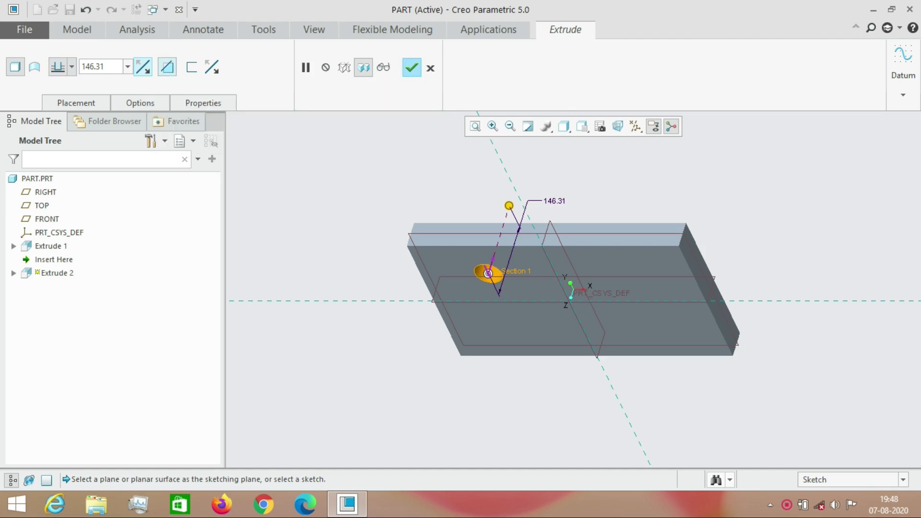
pyautogui.click(143, 67)
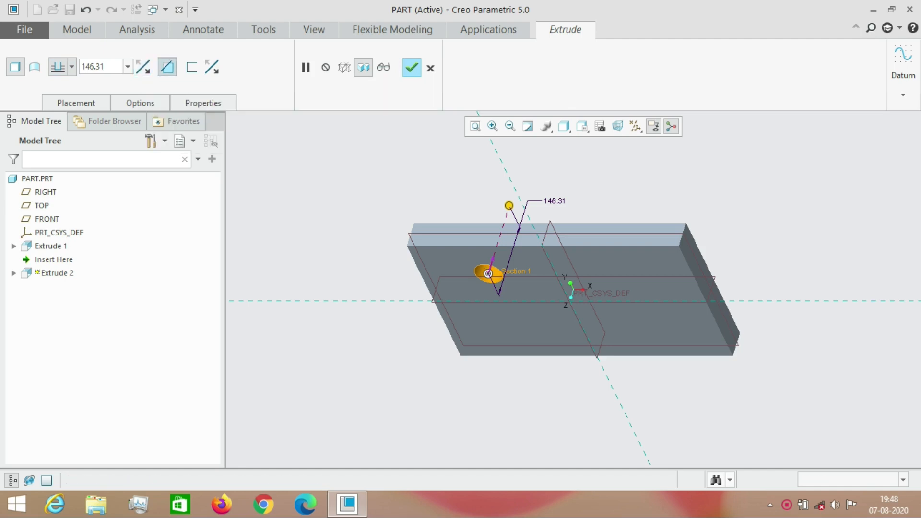
pyautogui.click(167, 67)
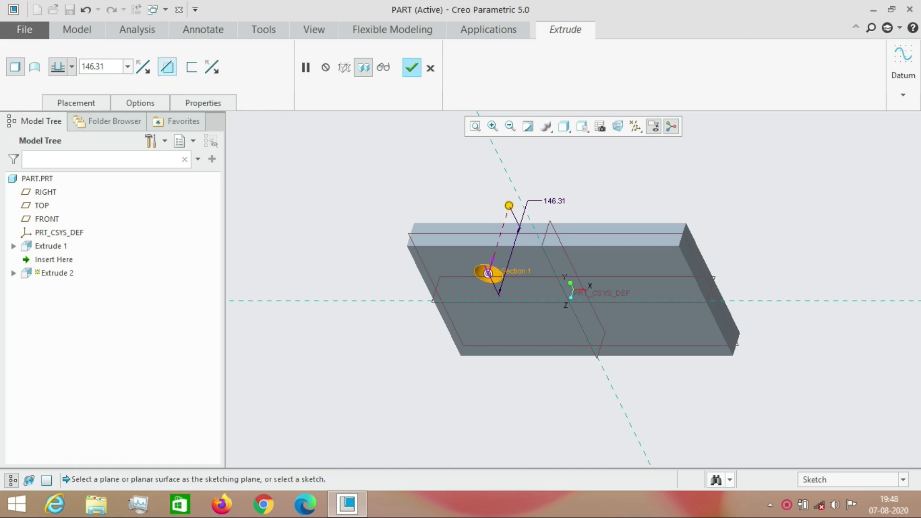
pyautogui.moveTo(375, 307); pyautogui.dragTo(411, 195, button='middle')
pyautogui.moveTo(835, 174); pyautogui.dragTo(827, 217, button='middle')
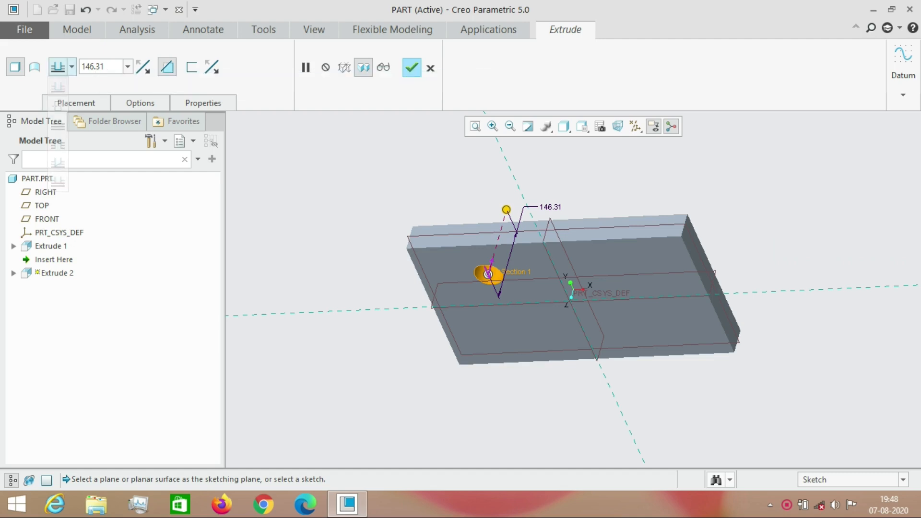
pyautogui.click(71, 66)
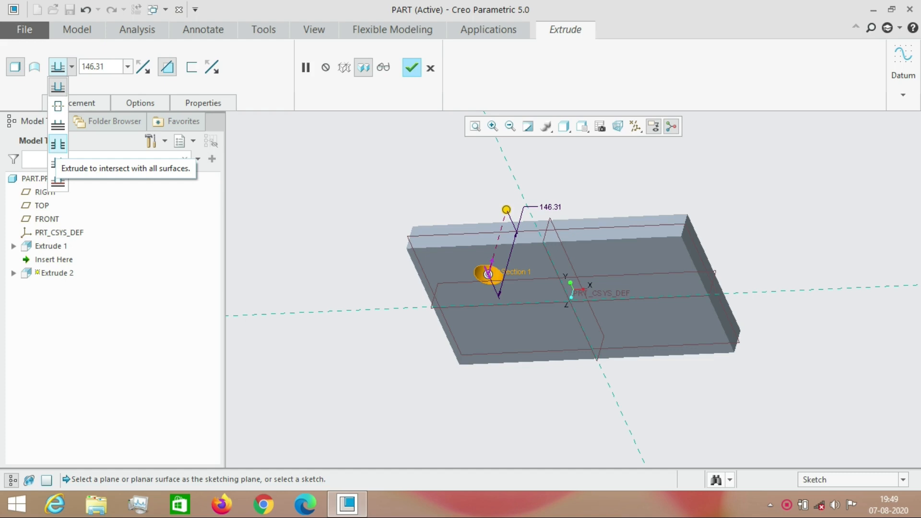
pyautogui.click(57, 144)
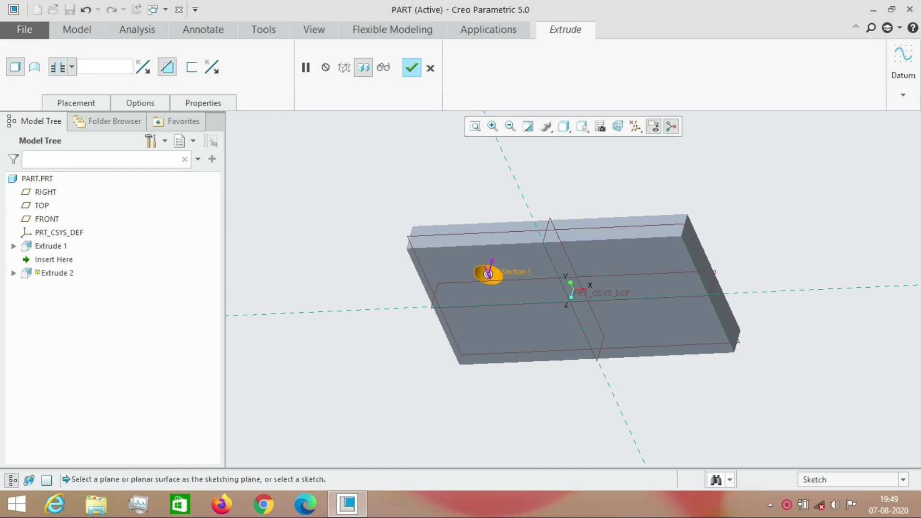
pyautogui.click(412, 67)
pyautogui.moveTo(566, 332)
pyautogui.mouseDown(button='middle')
pyautogui.moveTo(580, 269)
pyautogui.moveTo(576, 287)
pyautogui.moveTo(569, 273)
pyautogui.moveTo(535, 301)
pyautogui.moveTo(574, 296)
pyautogui.moveTo(577, 273)
pyautogui.moveTo(548, 283)
pyautogui.mouseUp(button='middle')
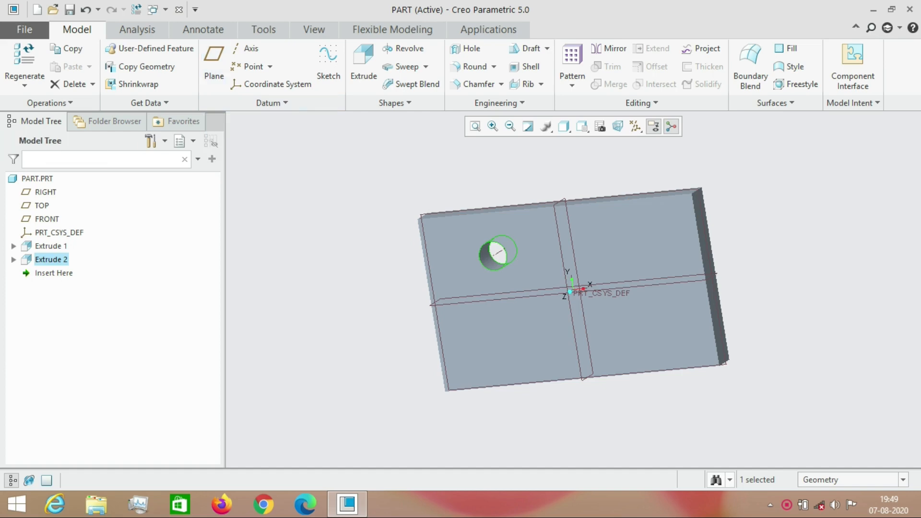
# Delete the circular cut Extrude 2 from the plate.
pyautogui.rightClick(52, 259)
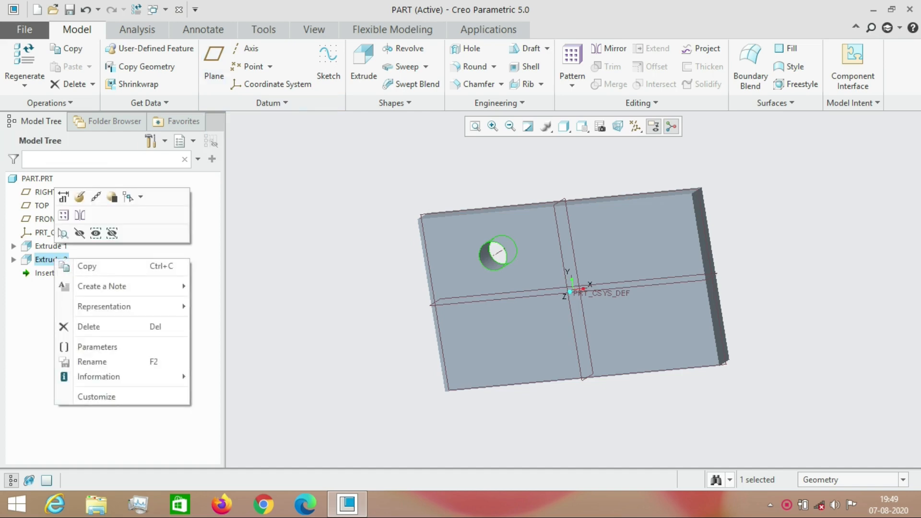
pyautogui.click(89, 327)
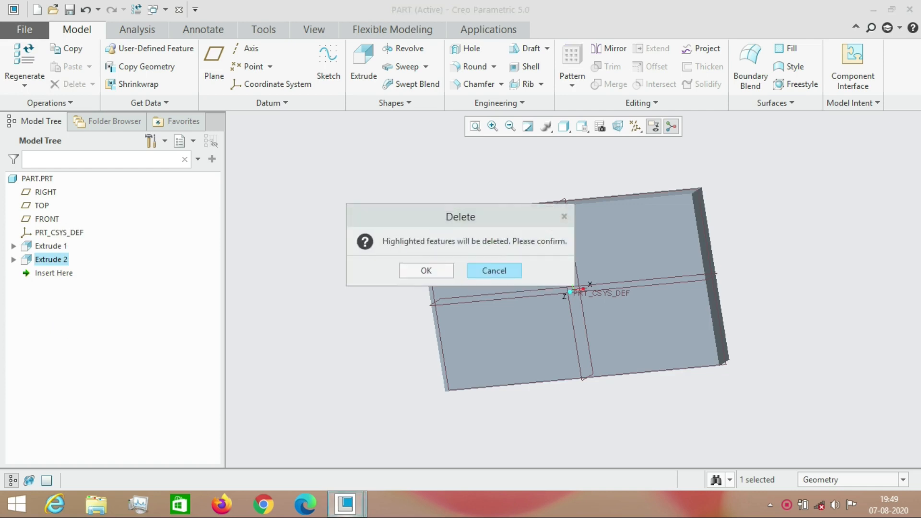
pyautogui.click(427, 269)
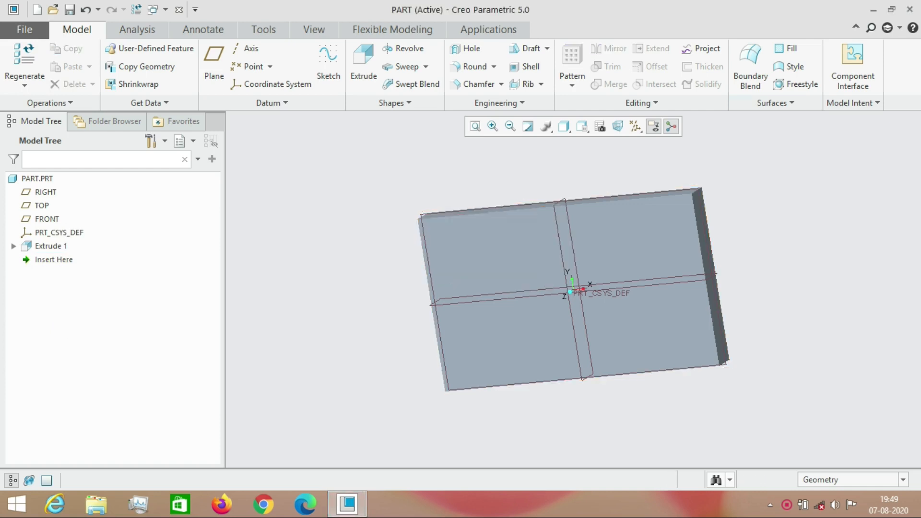
# Place a simple hole on the plate's large front face with the TOP and RIGHT datum planes as offset references.
pyautogui.click(582, 126)
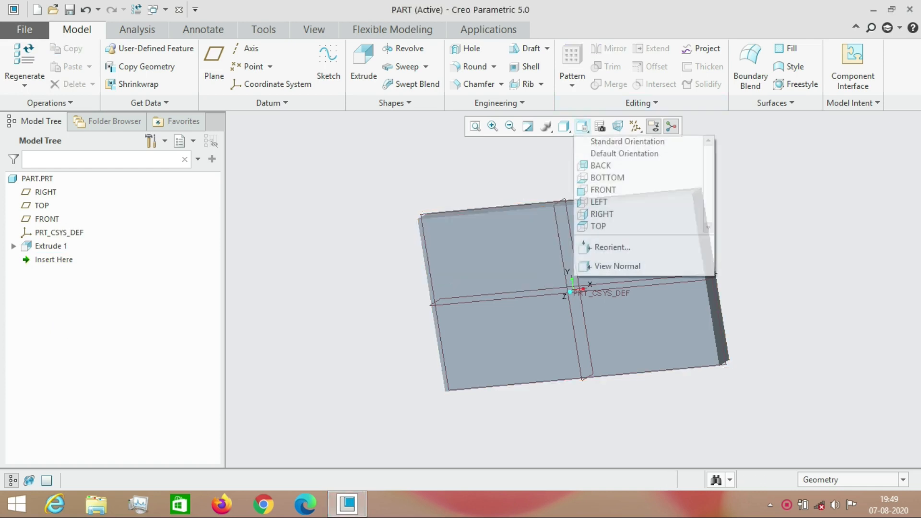
pyautogui.click(619, 153)
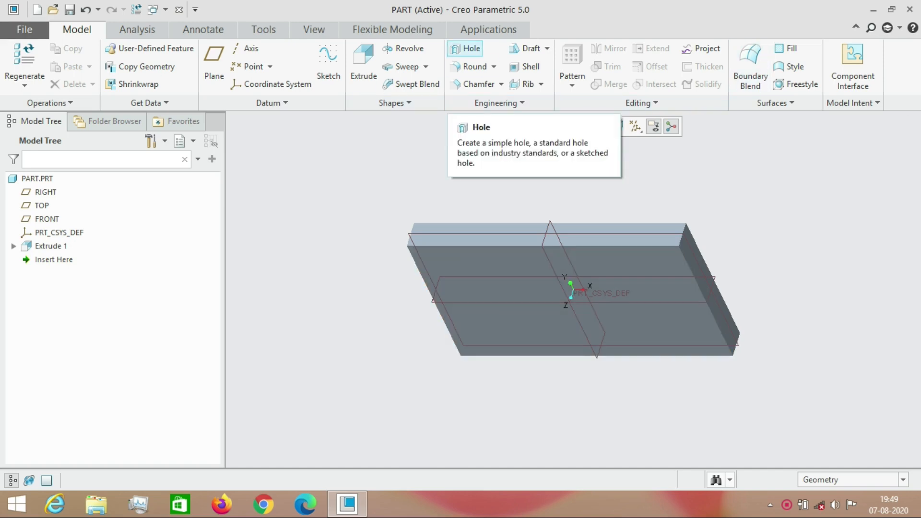
pyautogui.click(466, 49)
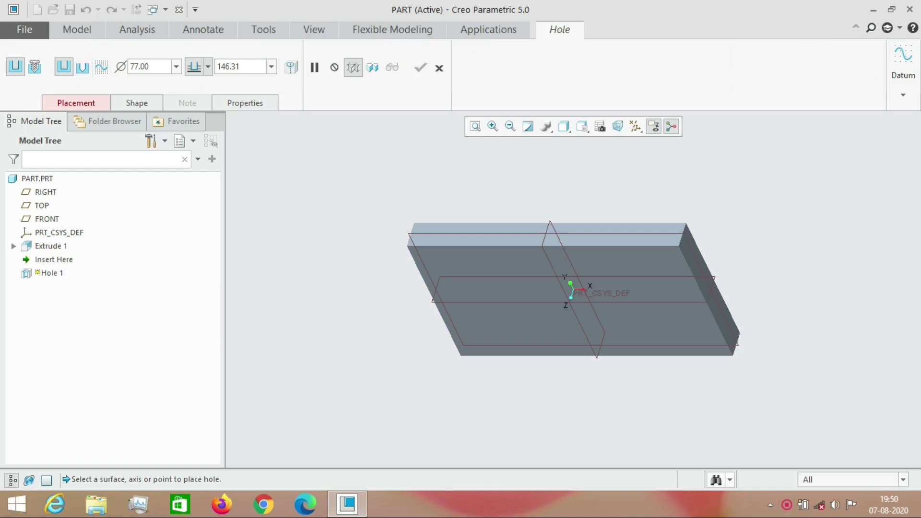
pyautogui.click(76, 103)
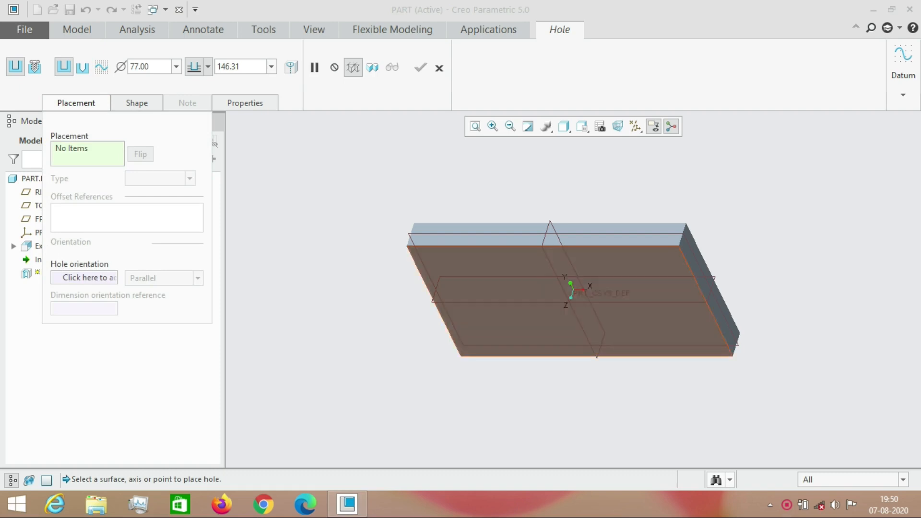
pyautogui.click(506, 290)
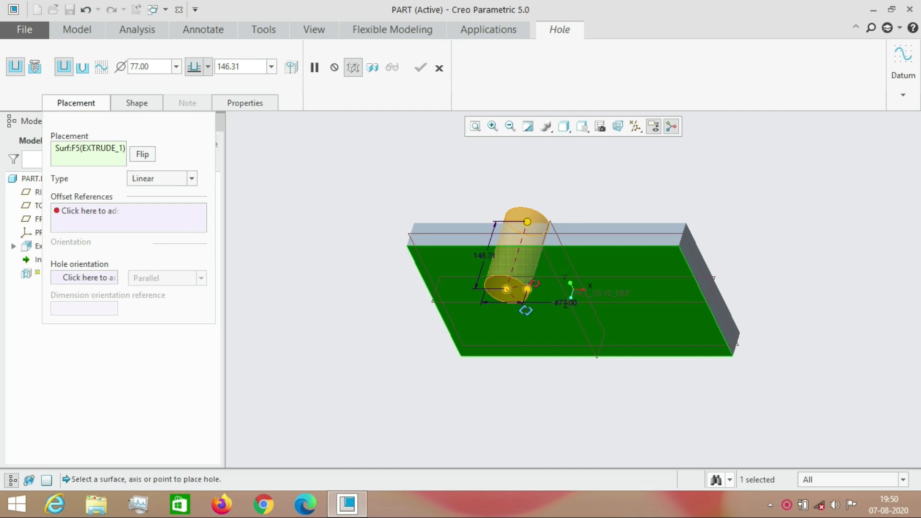
pyautogui.moveTo(526, 311); pyautogui.dragTo(469, 302)
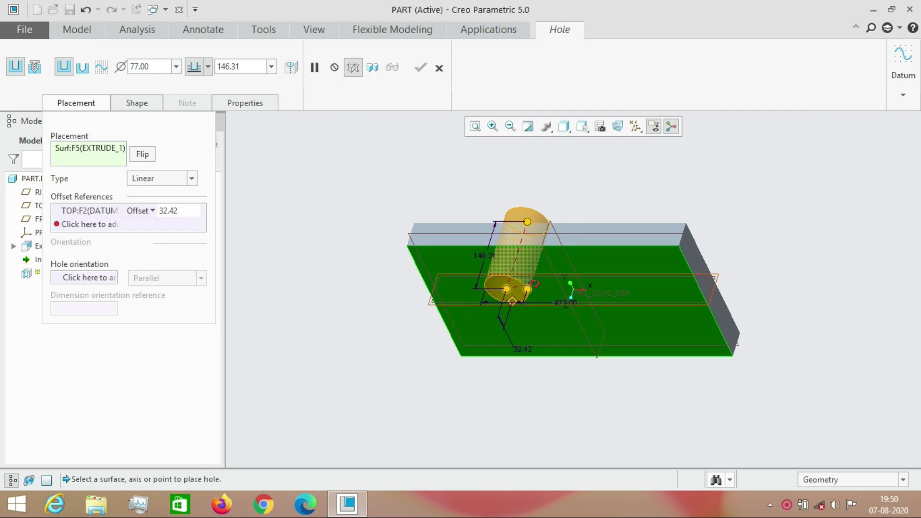
pyautogui.moveTo(536, 284); pyautogui.dragTo(565, 290)
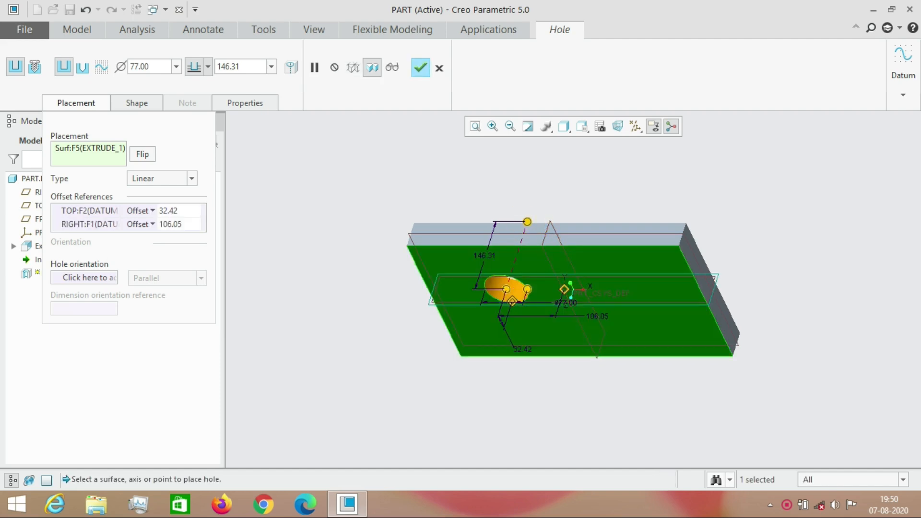
# Set the hole's offset to 75 mm from the TOP plane and 125 mm from the RIGHT plane.
pyautogui.doubleClick(176, 210)
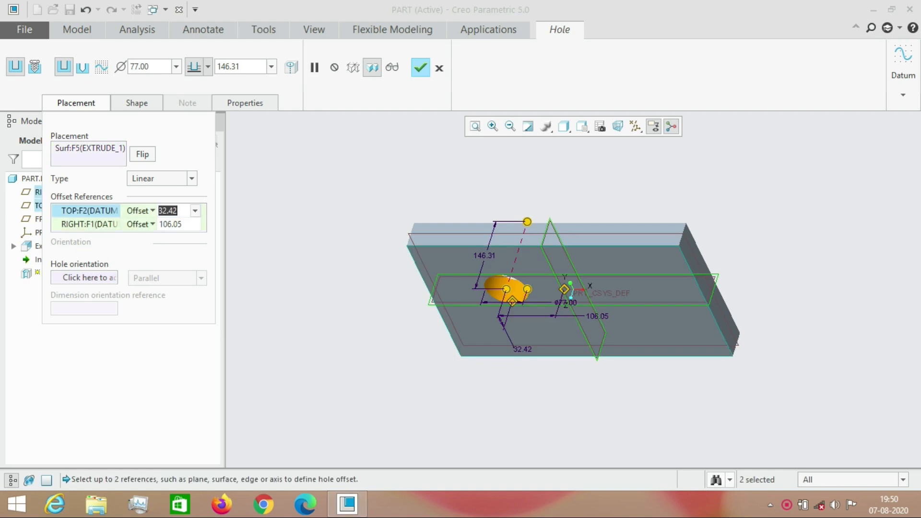
pyautogui.write('75')
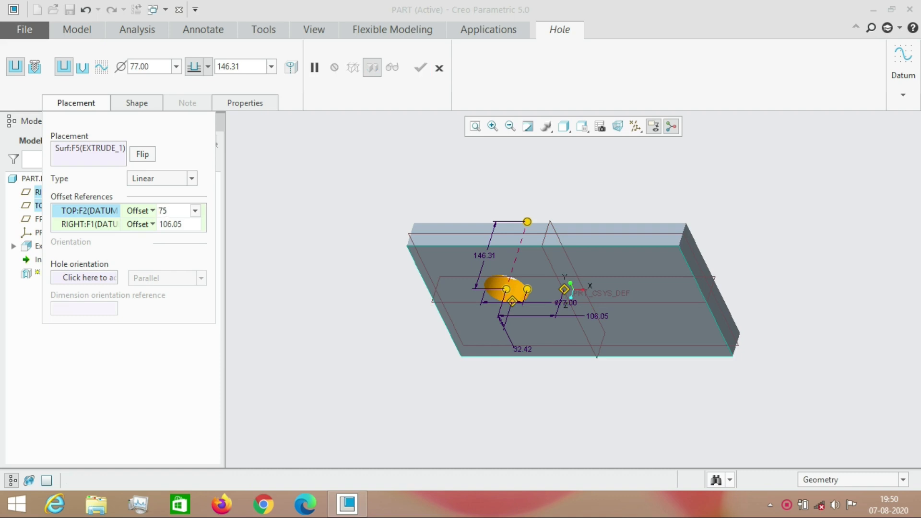
pyautogui.press('Tab')
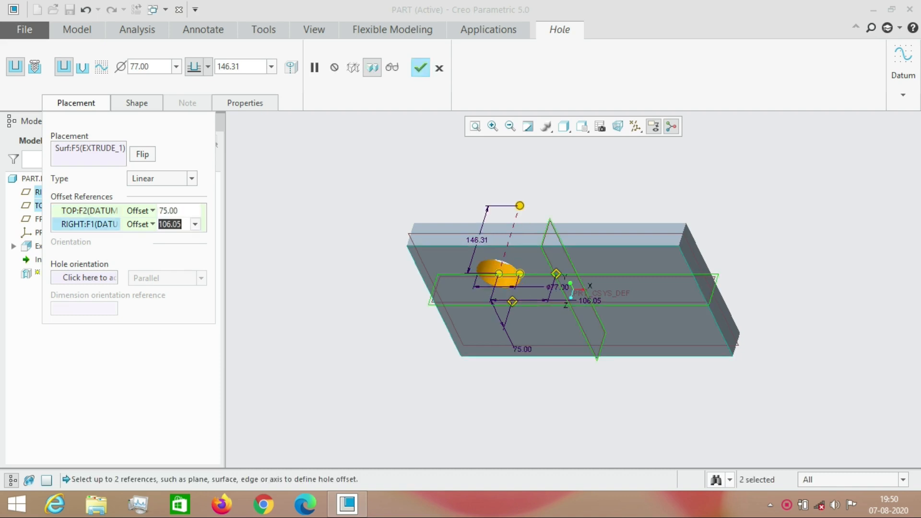
pyautogui.write('125')
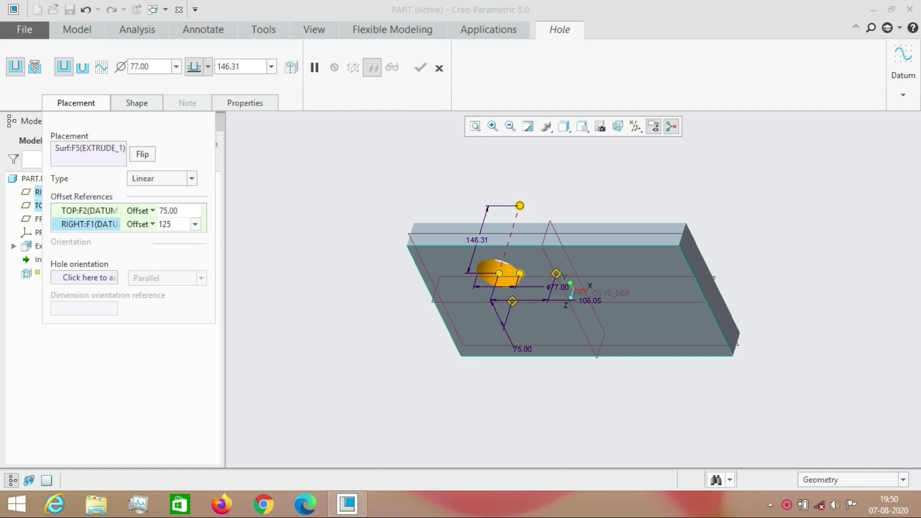
pyautogui.press('Return')
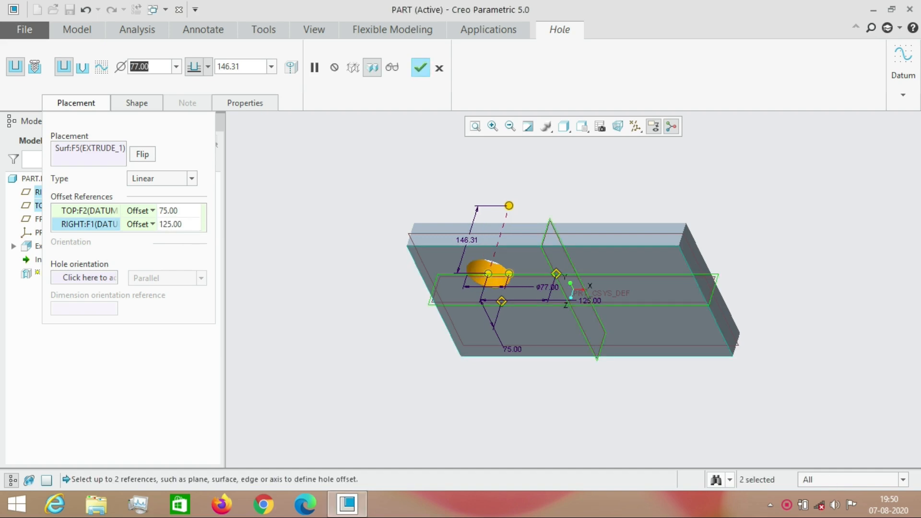
# Set the hole's diameter to 50 mm, make it pass through all surfaces, and complete the hole.
pyautogui.write('50')
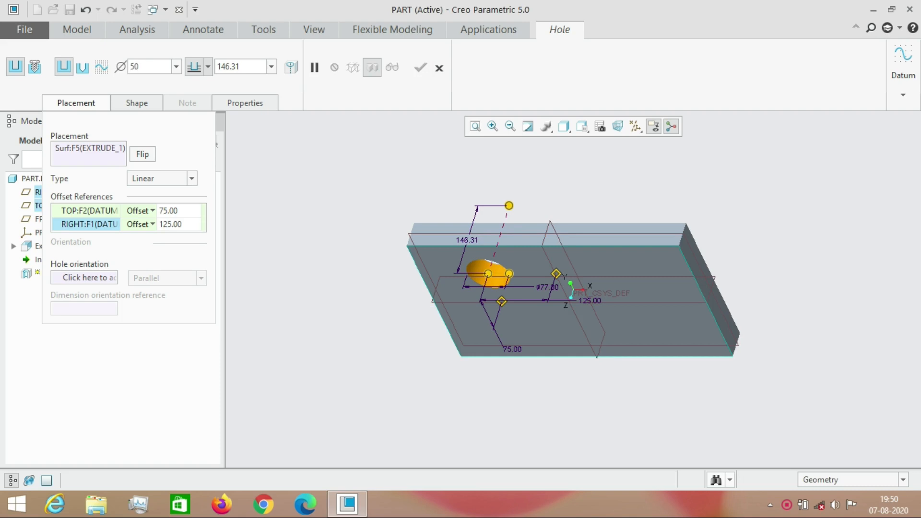
pyautogui.click(208, 67)
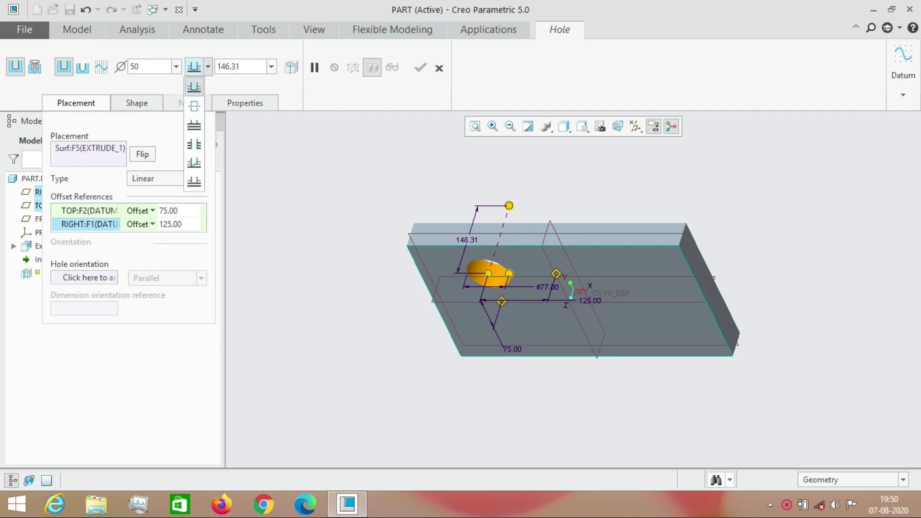
pyautogui.click(195, 144)
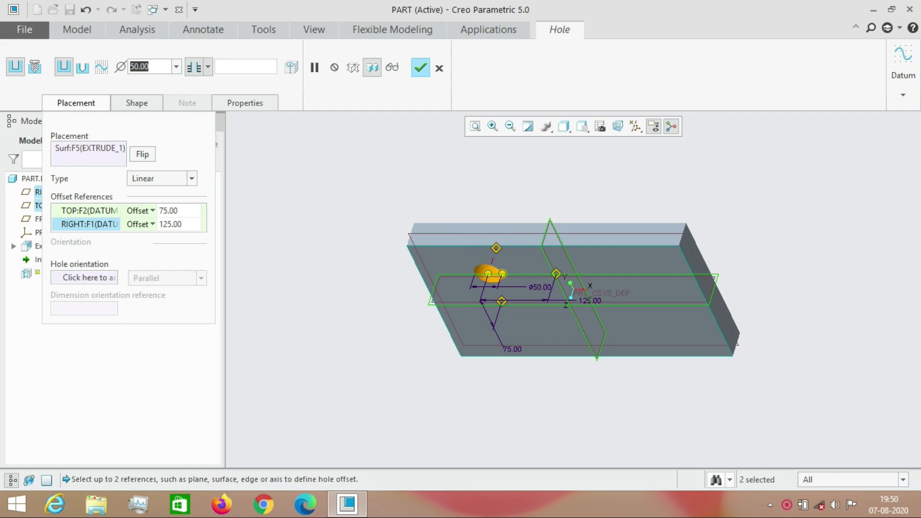
pyautogui.click(420, 67)
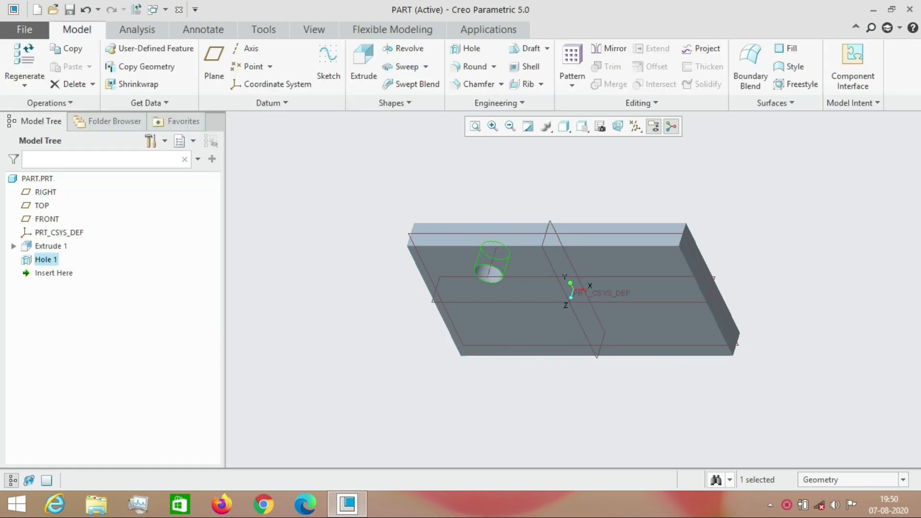
# Mirror the 50 mm hole about the RIGHT datum plane, with the plate shown in its standard orientation.
pyautogui.moveTo(573, 336); pyautogui.dragTo(581, 307, button='middle')
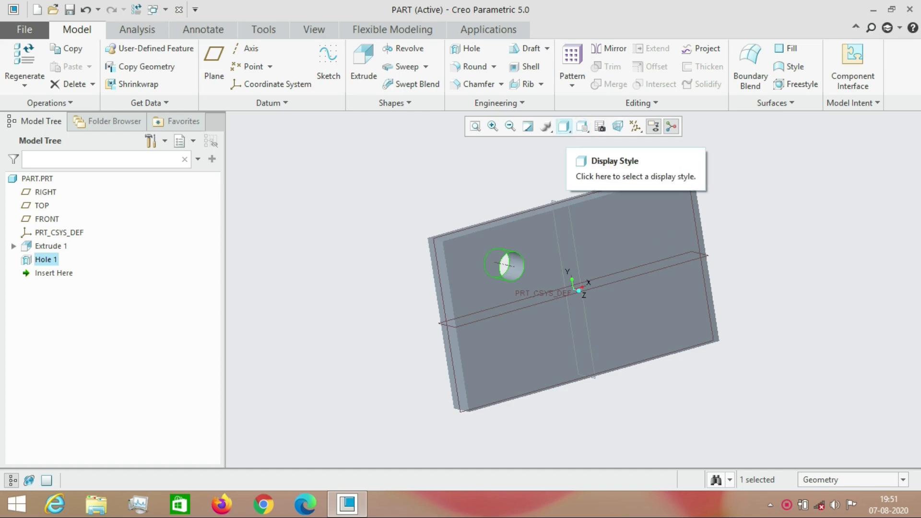
pyautogui.click(564, 127)
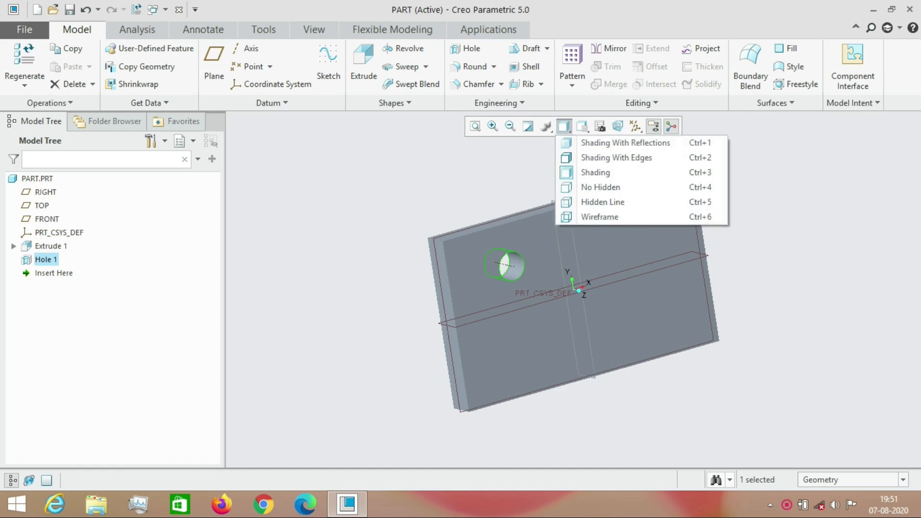
pyautogui.click(583, 126)
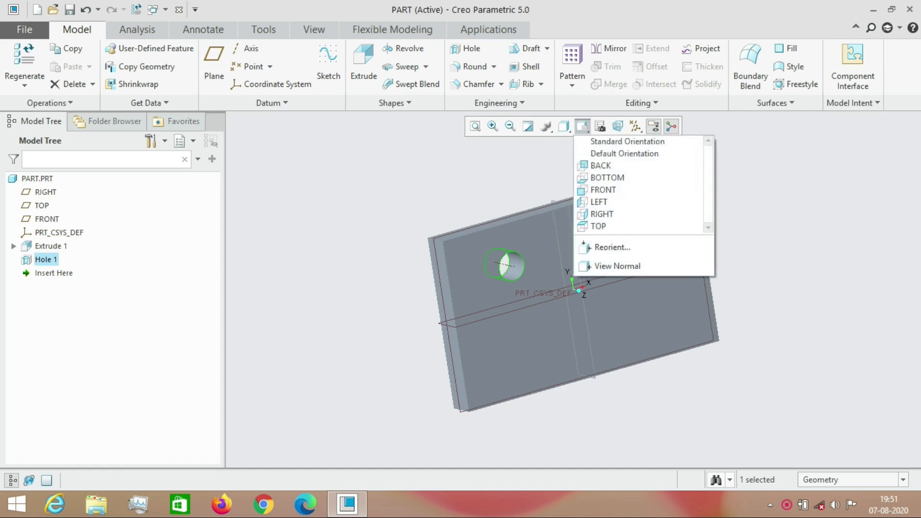
pyautogui.click(633, 150)
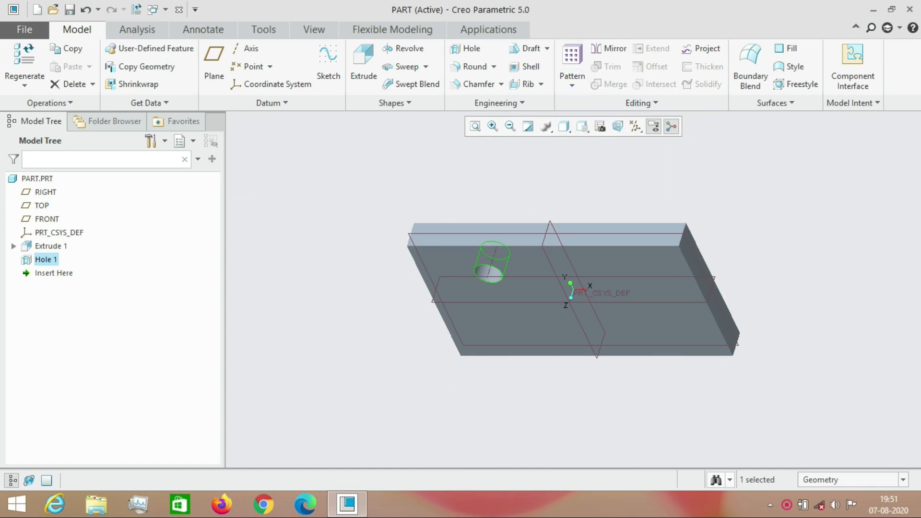
pyautogui.click(609, 48)
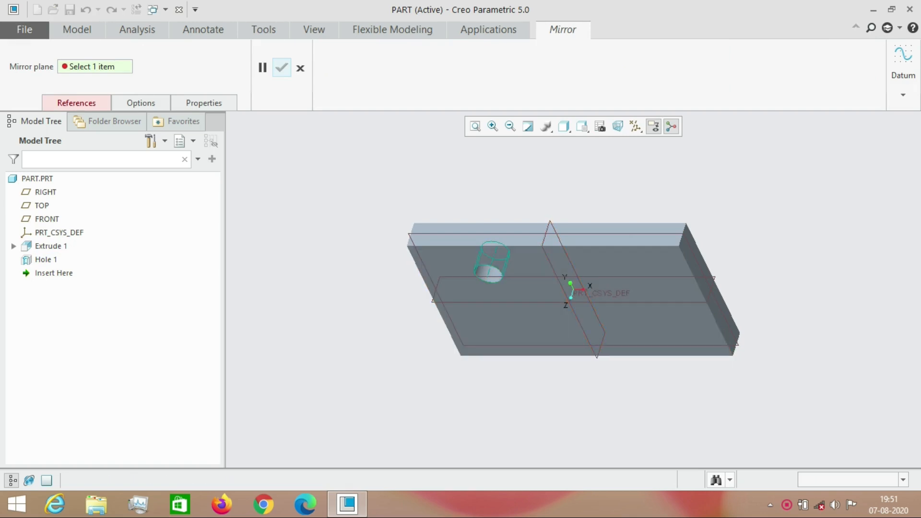
pyautogui.click(546, 234)
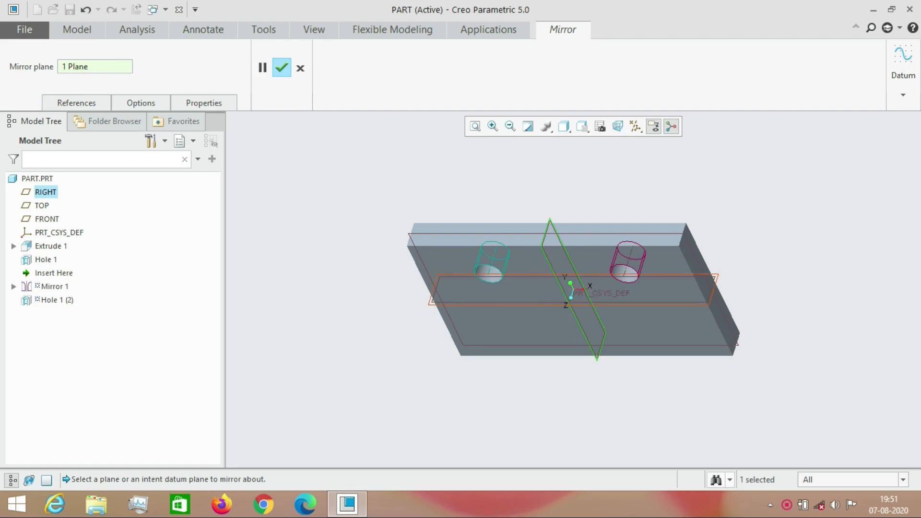
pyautogui.click(499, 277)
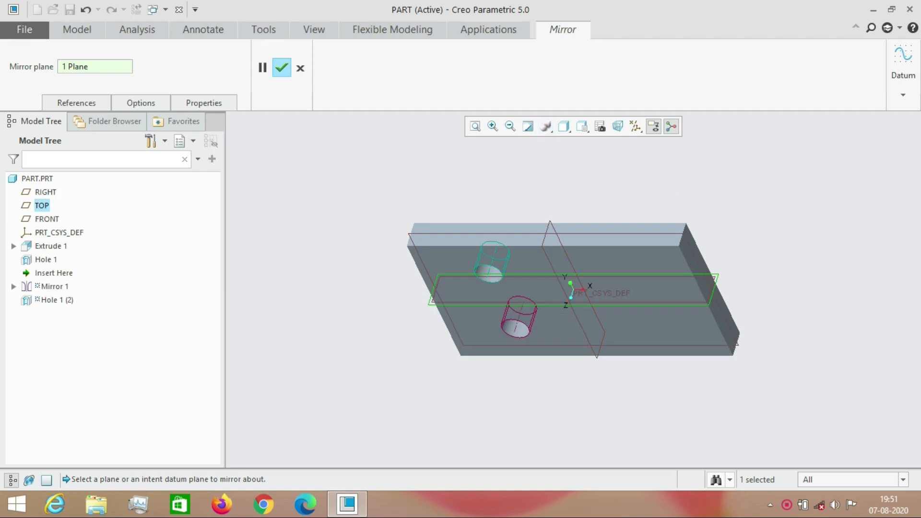
pyautogui.click(554, 271)
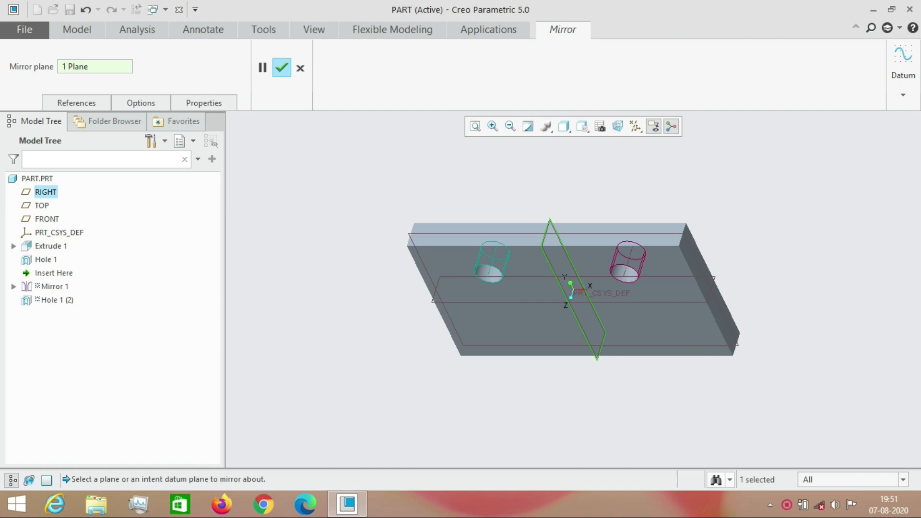
pyautogui.click(282, 68)
pyautogui.press('Escape')
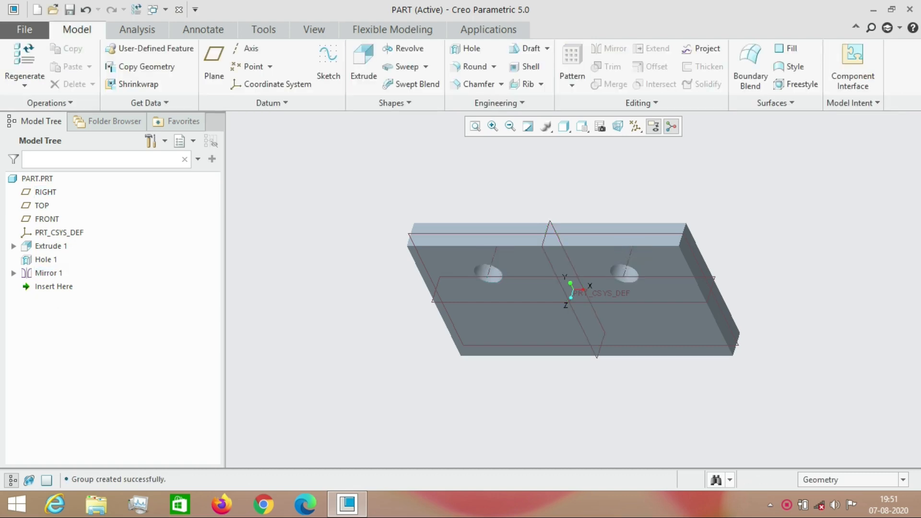
# Mirror both the original hole and its mirrored copy about the TOP datum plane.
pyautogui.click(46, 260)
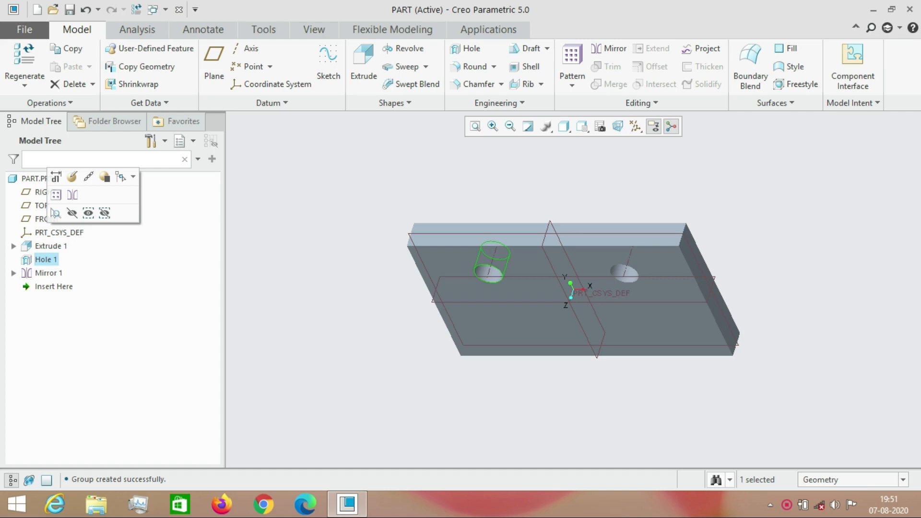
pyautogui.keyDown('ctrl'); pyautogui.click(48, 273); pyautogui.keyUp('ctrl')
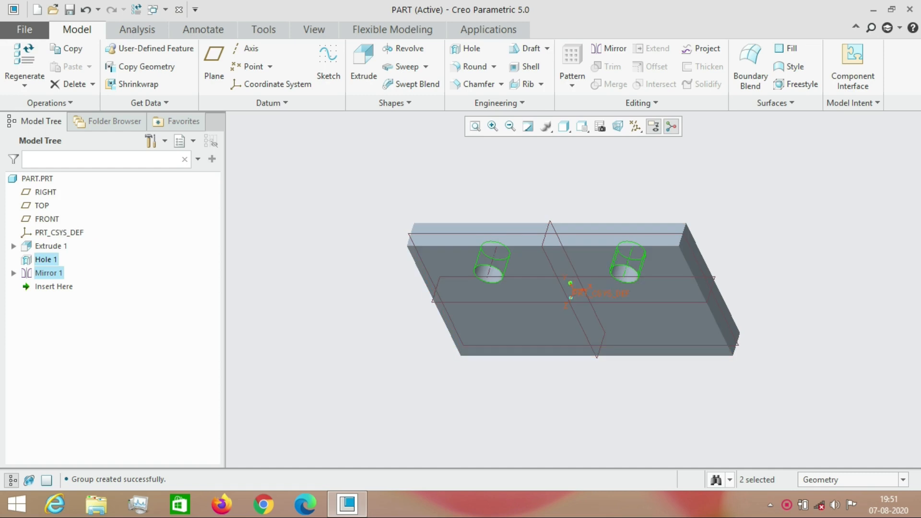
pyautogui.click(609, 48)
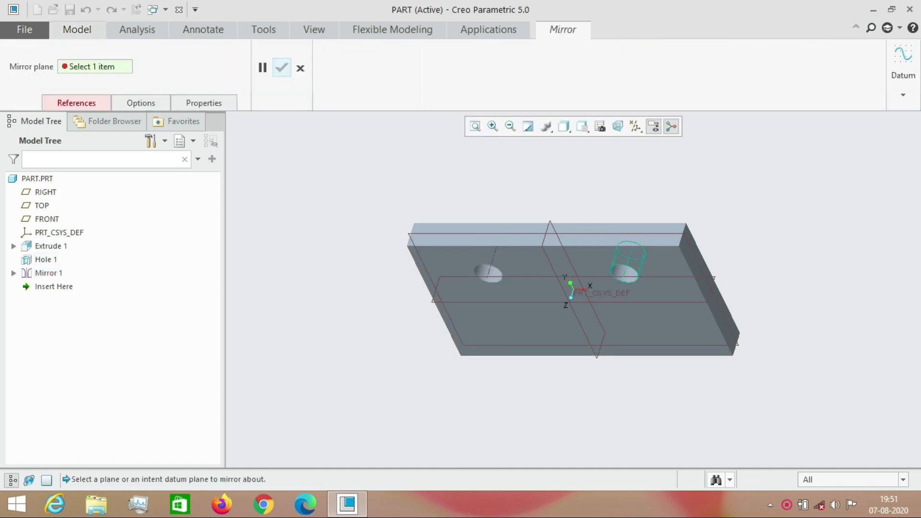
pyautogui.click(672, 304)
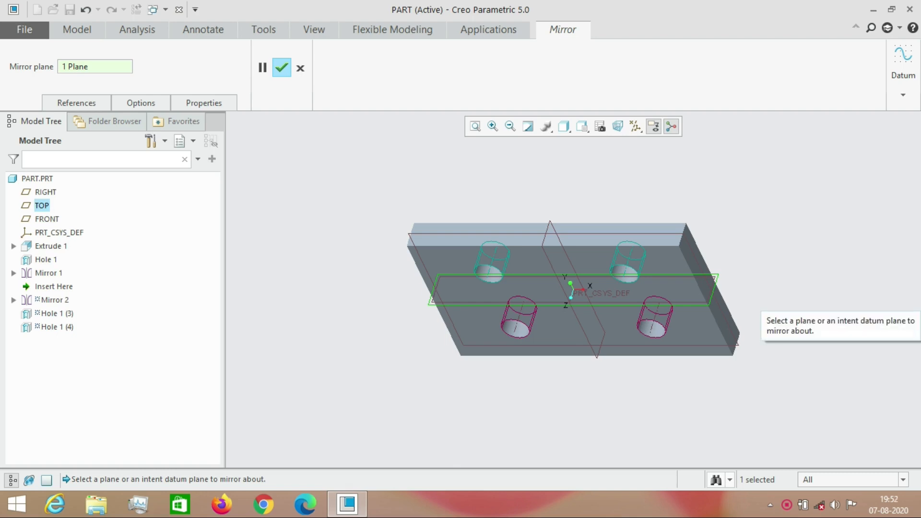
pyautogui.click(282, 68)
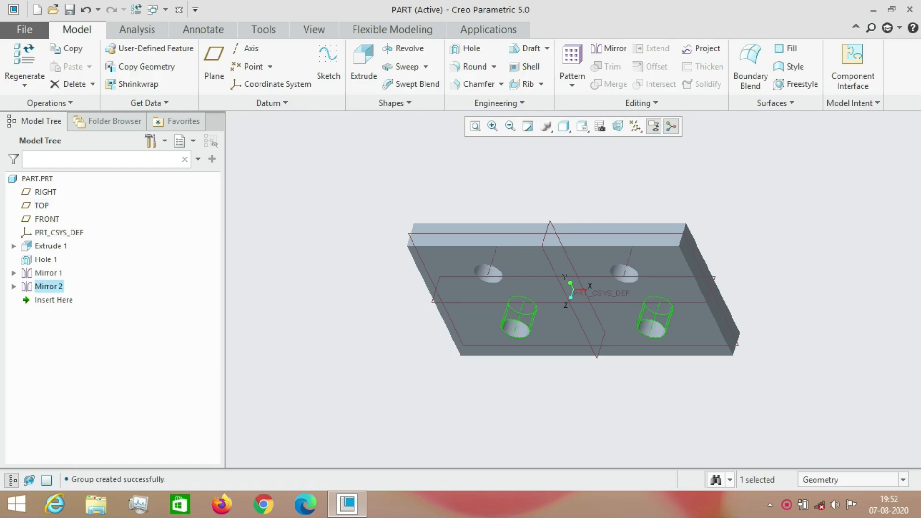
pyautogui.click(485, 187)
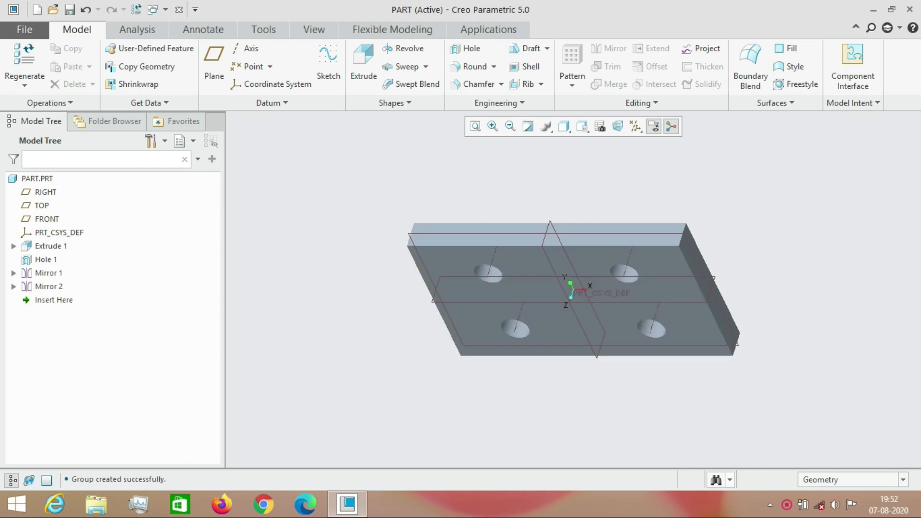
# Delete the Mirror 1 and Mirror 2 features from the plate, keeping the original hole.
pyautogui.click(48, 272)
pyautogui.rightClick(48, 273)
pyautogui.click(81, 338)
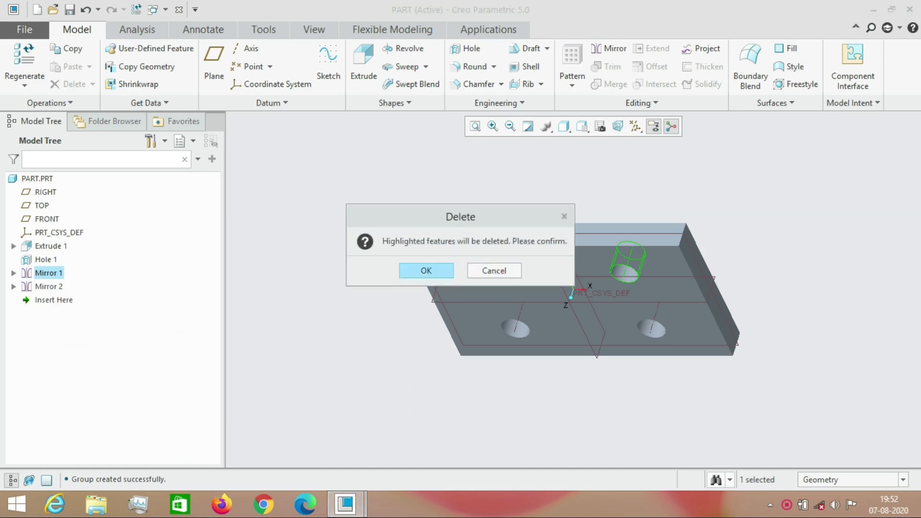
pyautogui.click(426, 271)
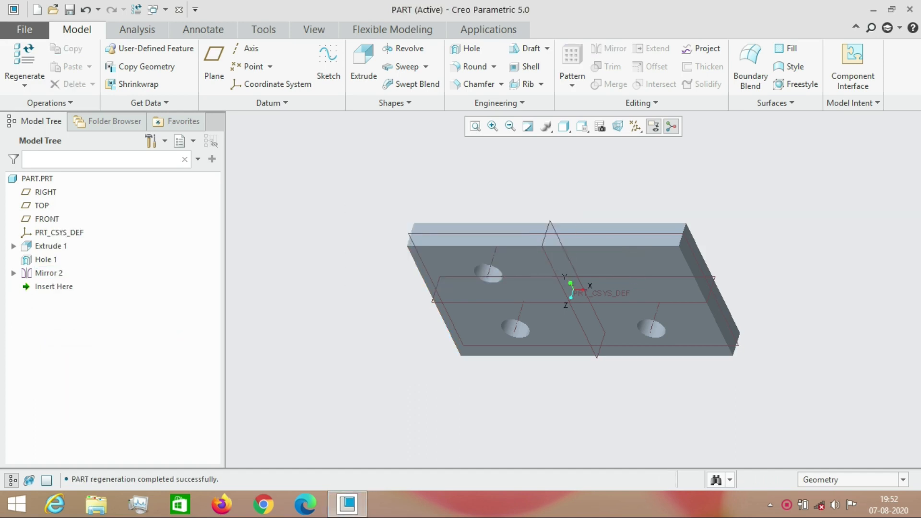
pyautogui.click(48, 272)
pyautogui.rightClick(50, 273)
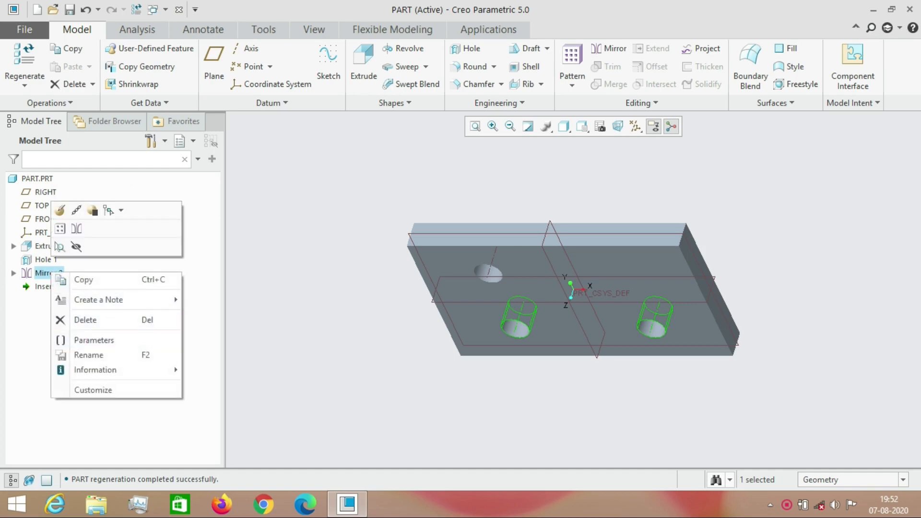
pyautogui.click(86, 320)
pyautogui.click(426, 271)
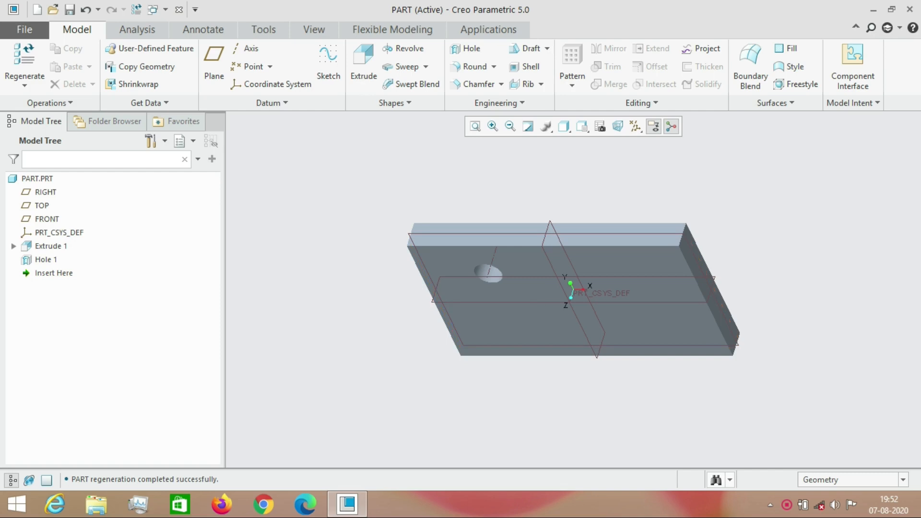
# Start a Dimension pattern of the hole, using its 125 mm offset for the first direction and its 75 mm offset for the second.
pyautogui.click(46, 260)
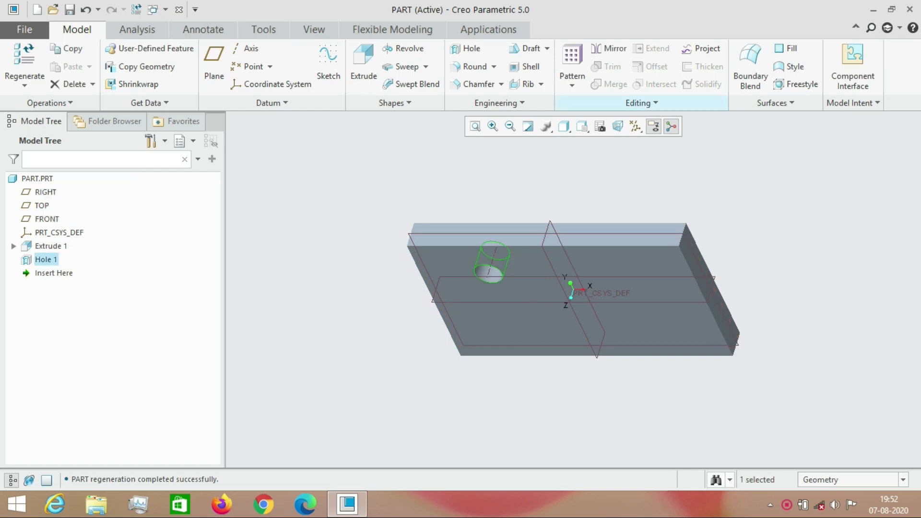
pyautogui.click(572, 62)
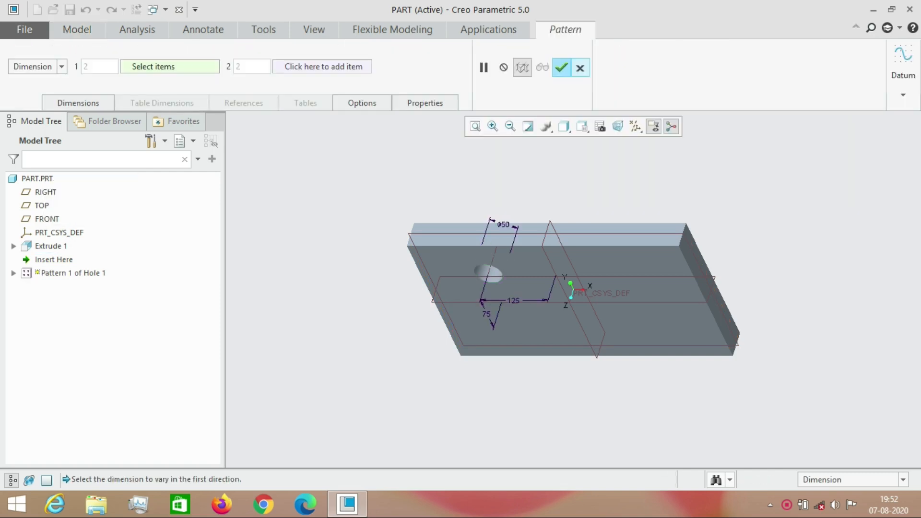
pyautogui.click(61, 66)
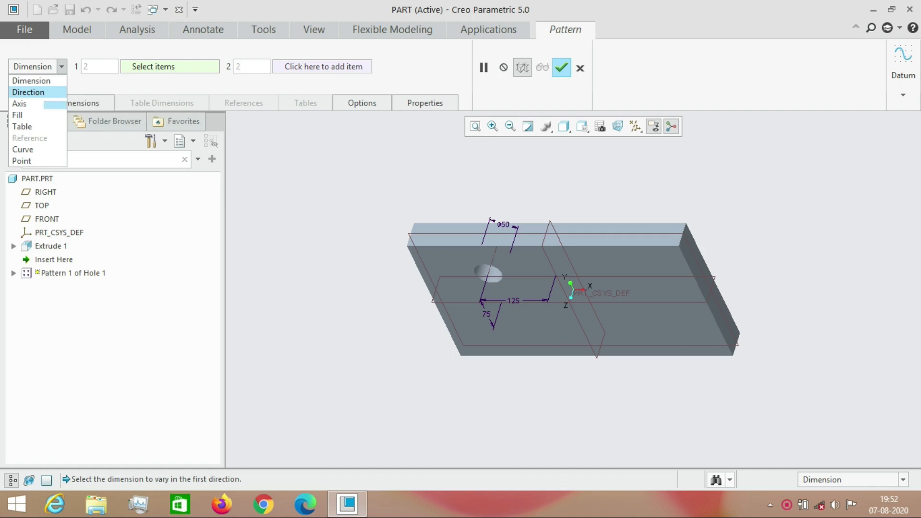
pyautogui.click(29, 91)
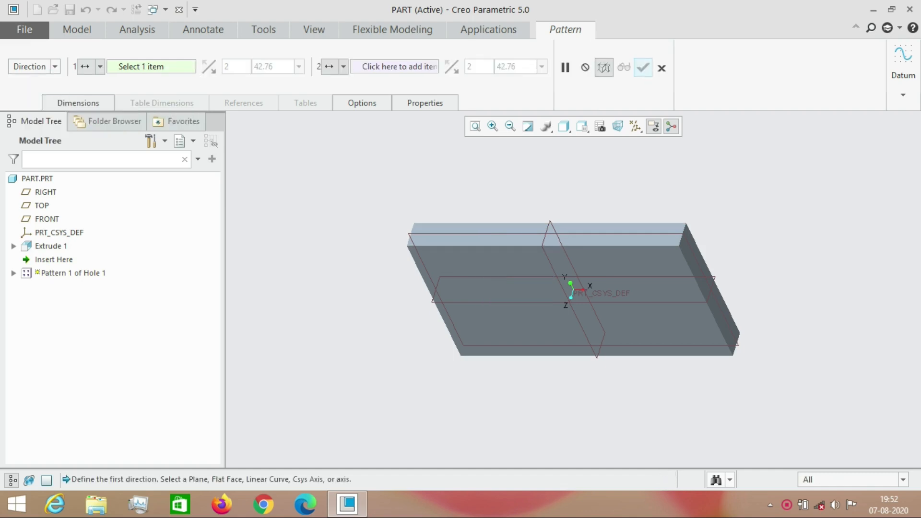
pyautogui.click(55, 67)
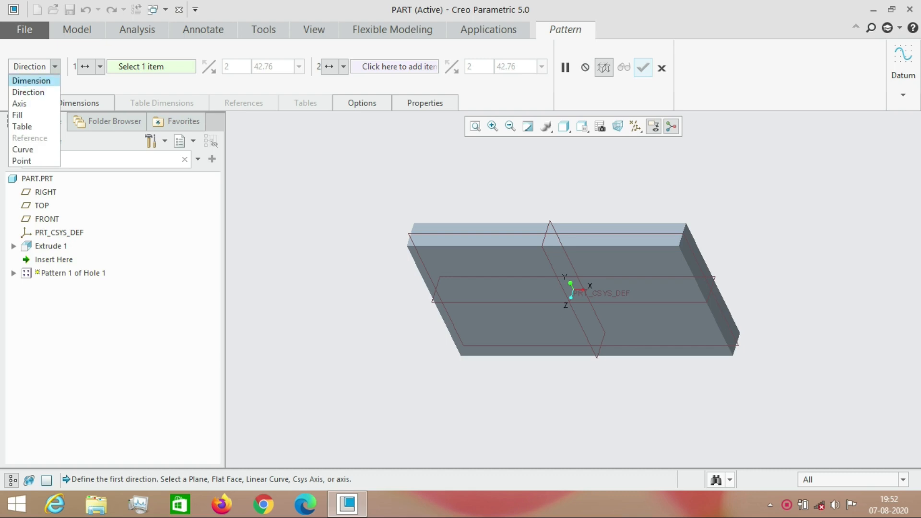
pyautogui.click(32, 81)
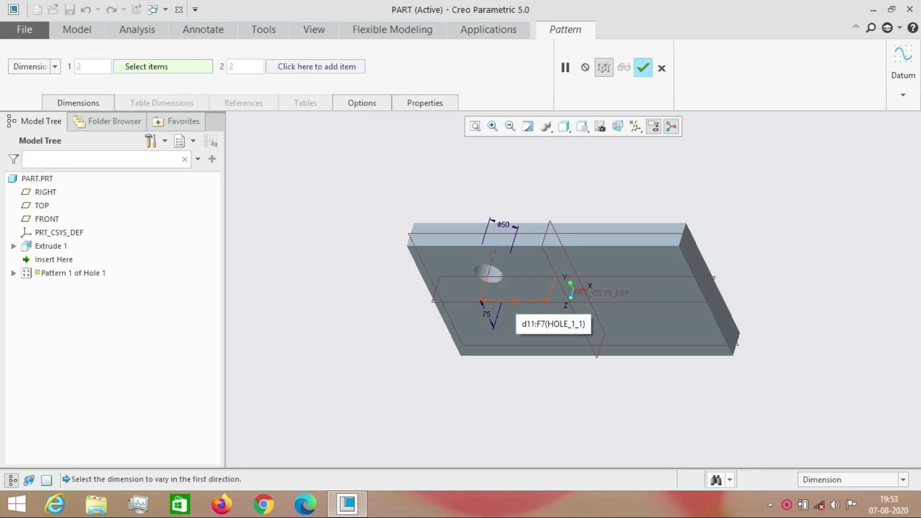
pyautogui.click(512, 301)
pyautogui.doubleClick(522, 312)
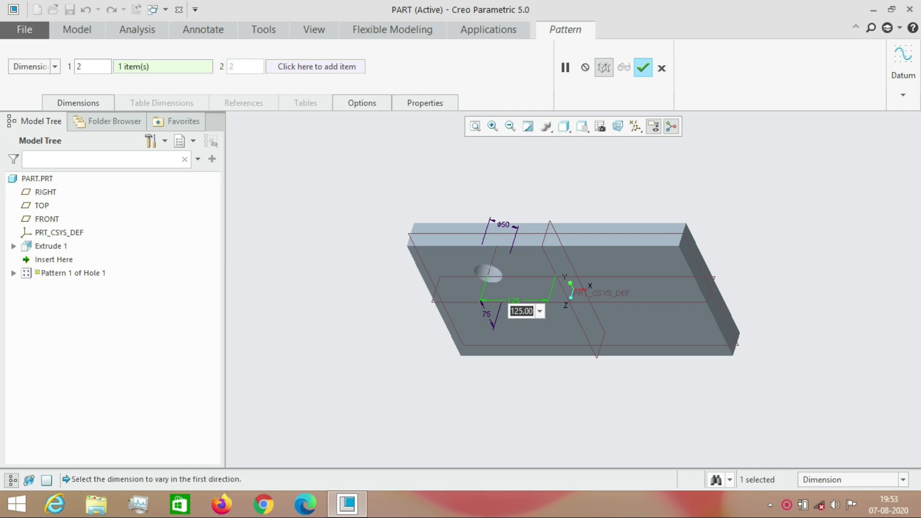
pyautogui.click(78, 103)
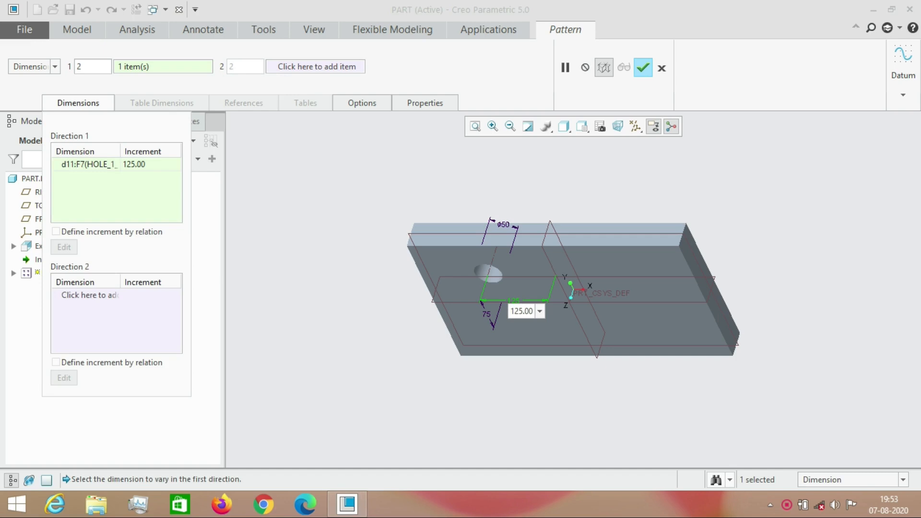
pyautogui.click(144, 165)
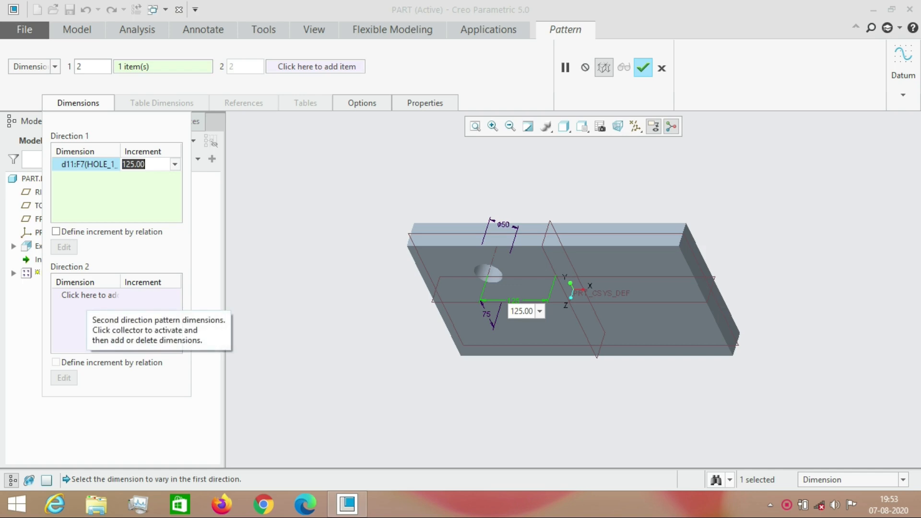
pyautogui.click(89, 300)
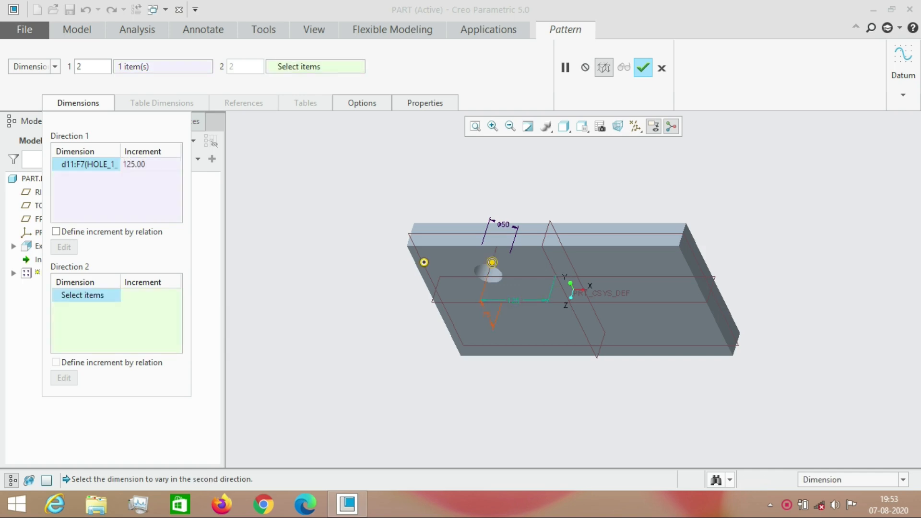
pyautogui.click(488, 317)
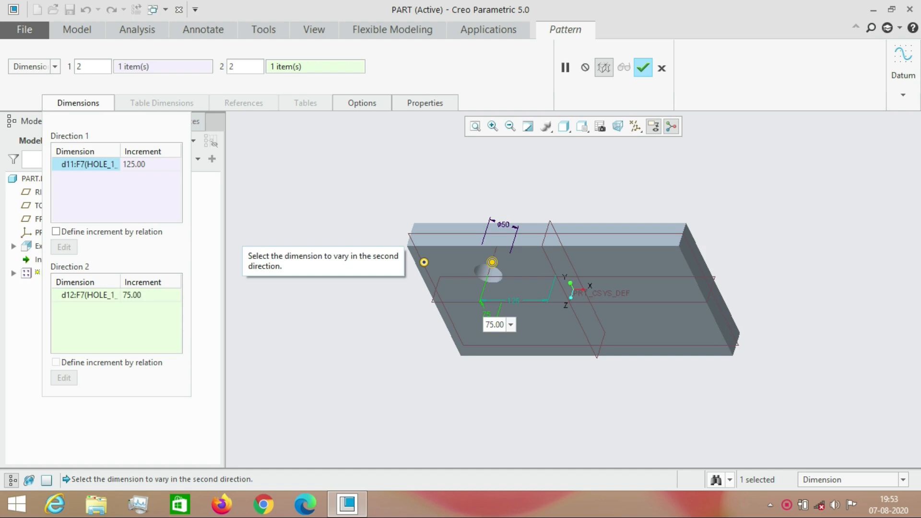
# Set the hole pattern's first-direction increment to -125 mm.
pyautogui.click(159, 206)
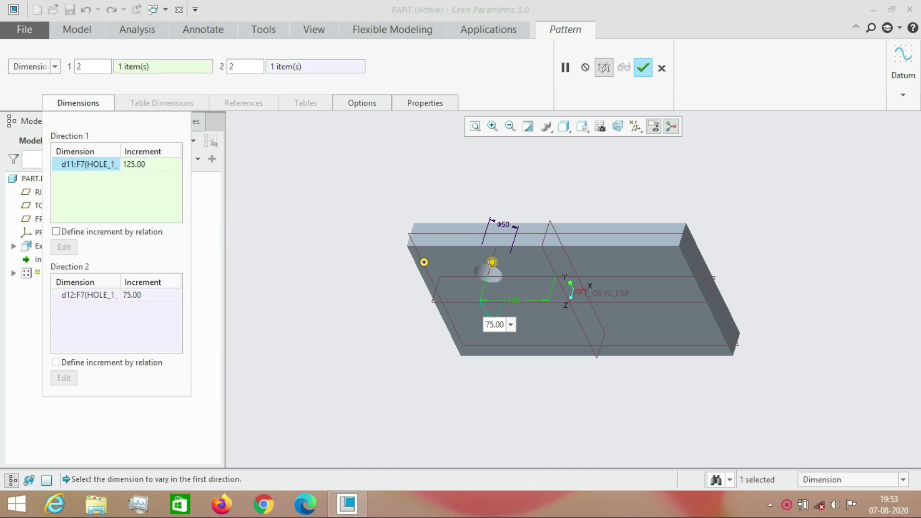
pyautogui.click(144, 165)
pyautogui.click(122, 165)
pyautogui.write('-')
pyautogui.press('Return')
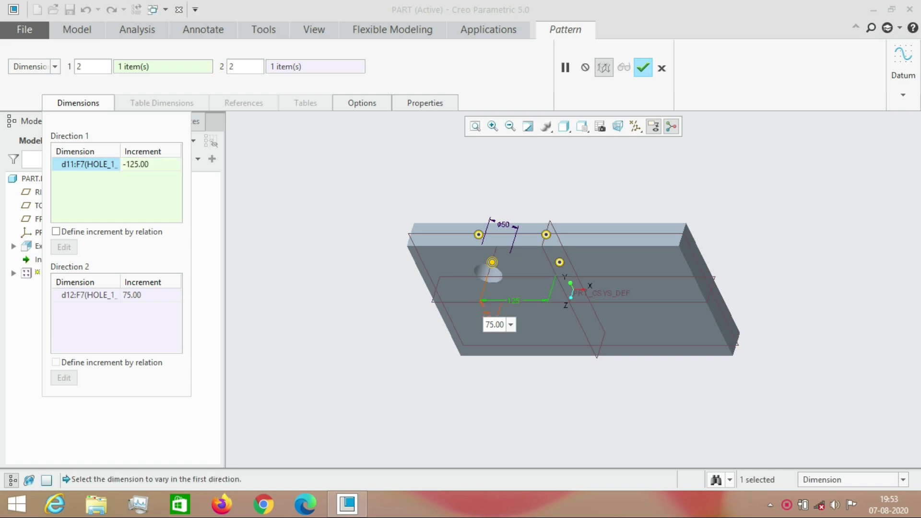
# Set the hole pattern's second-direction increment to -75 mm.
pyautogui.click(139, 295)
pyautogui.click(139, 295)
pyautogui.click(122, 295)
pyautogui.write('-')
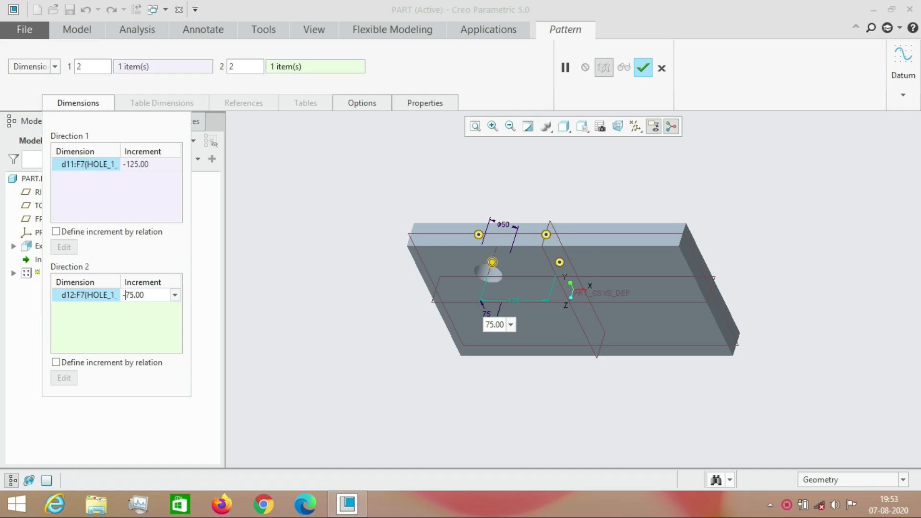
pyautogui.press('Return')
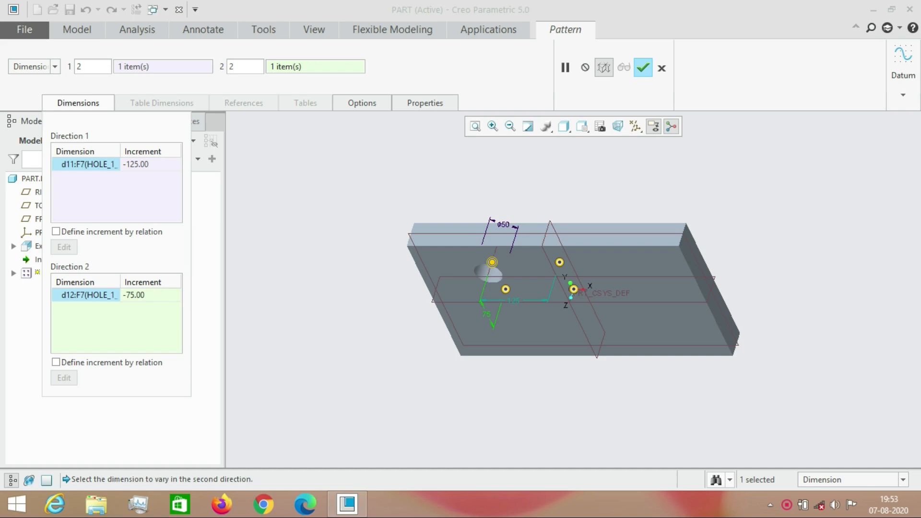
# Change the hole pattern's first-direction increment to -250 mm.
pyautogui.click(136, 165)
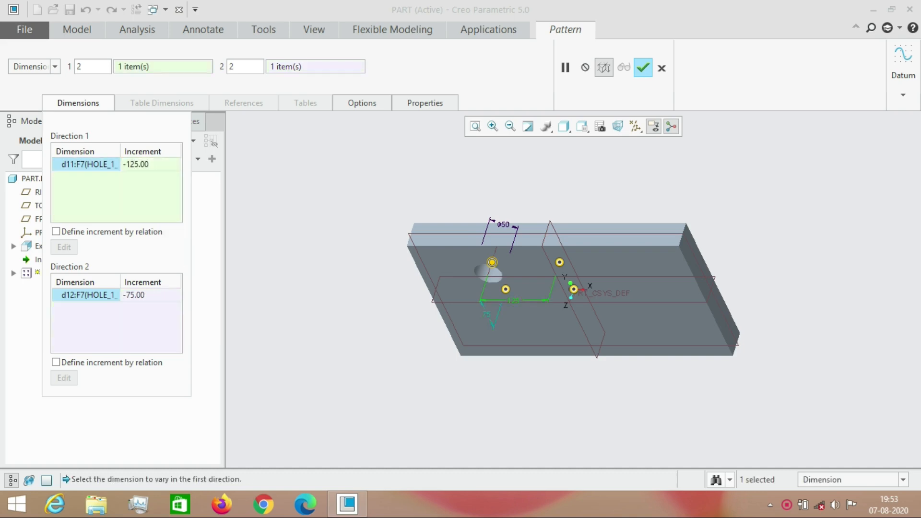
pyautogui.click(136, 165)
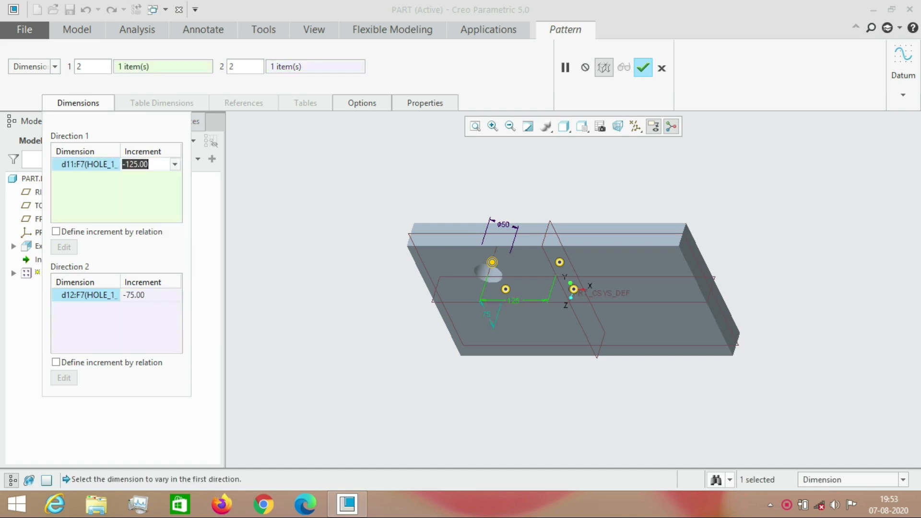
pyautogui.write('-250')
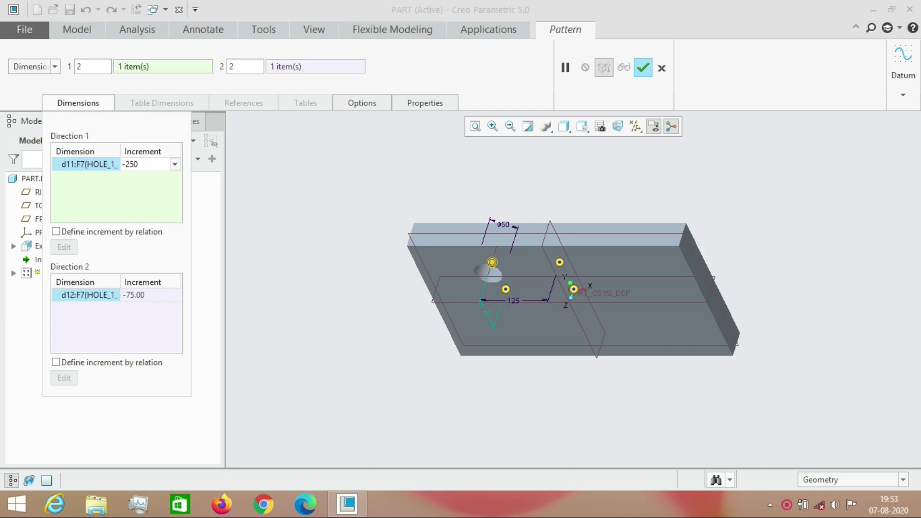
pyautogui.press('Return')
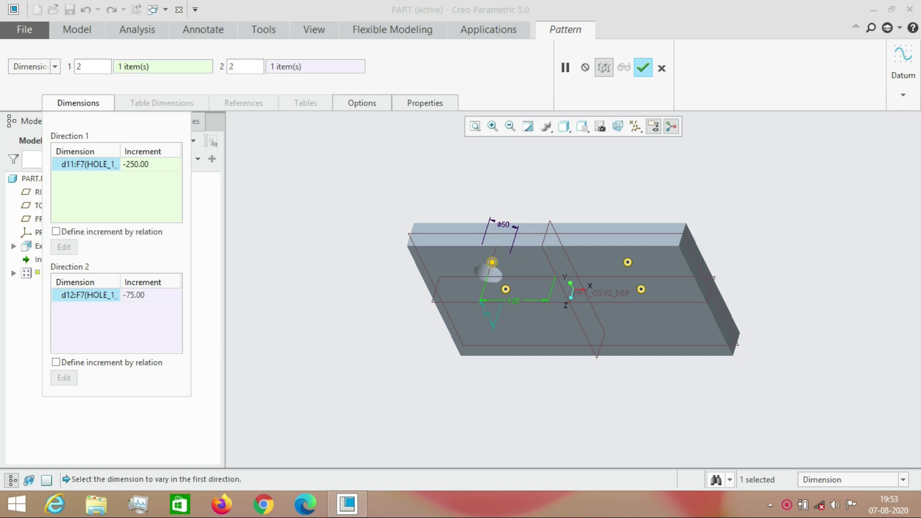
# Change the hole pattern's second-direction increment to -150 mm and complete the pattern.
pyautogui.click(134, 295)
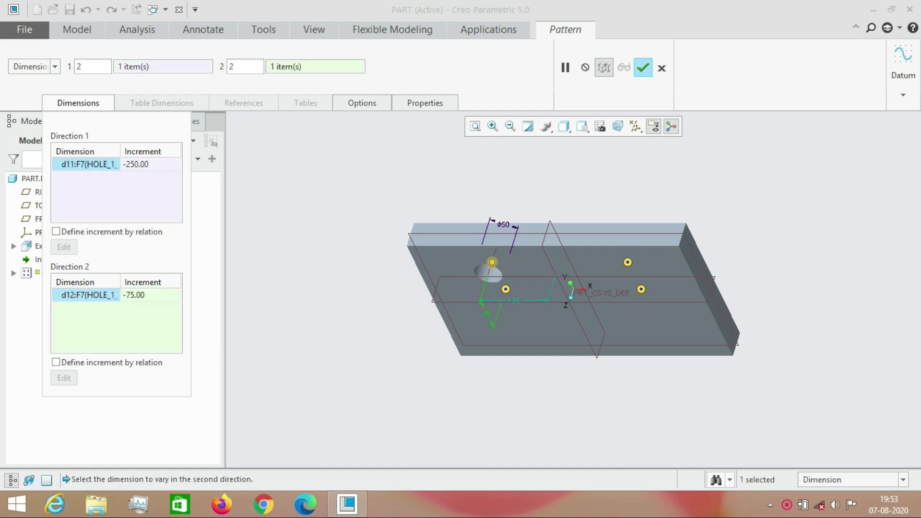
pyautogui.write('-150')
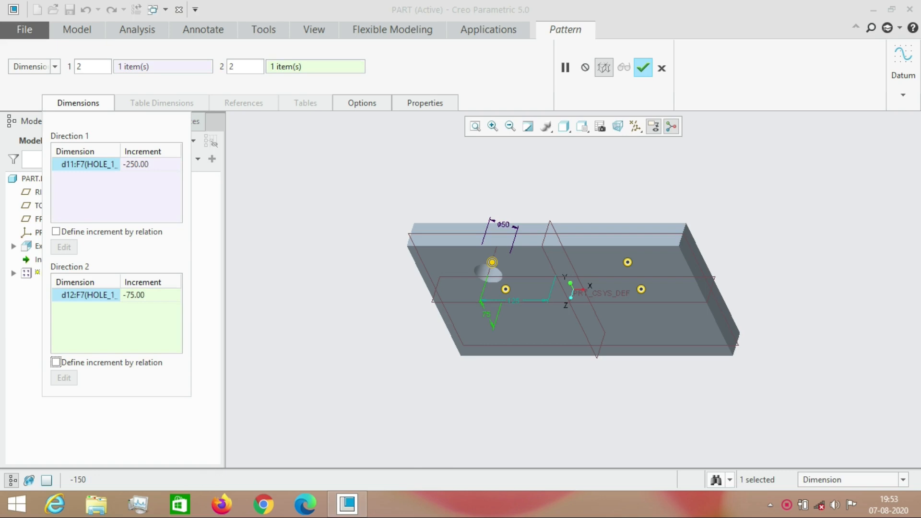
pyautogui.click(134, 295)
pyautogui.write('-150')
pyautogui.press('Return')
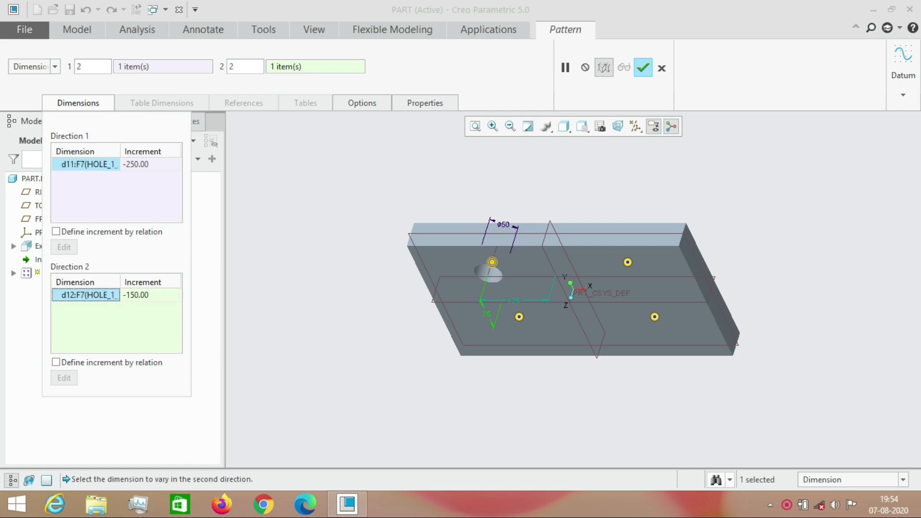
pyautogui.click(643, 68)
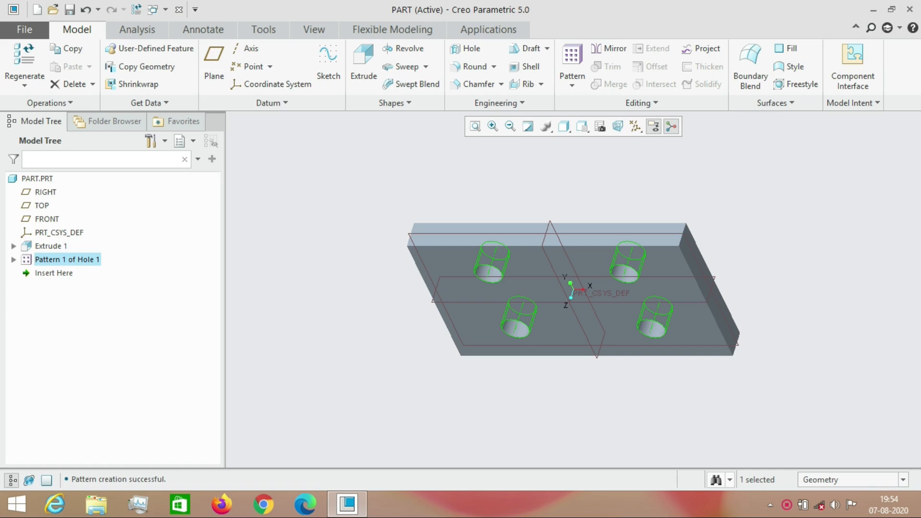
# Delete the hole pattern together with its hole, as well as the plate's extrusion, leaving only the default datums.
pyautogui.rightClick(83, 259)
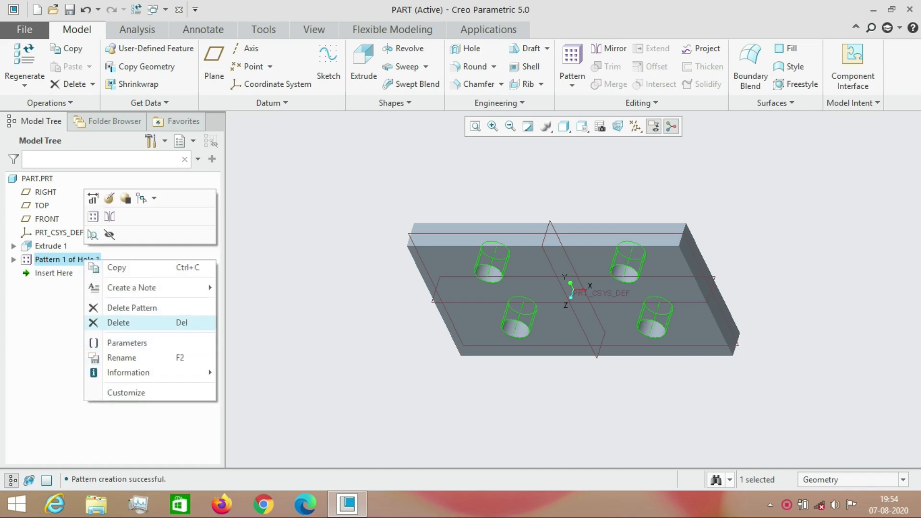
pyautogui.click(119, 323)
pyautogui.press('Return')
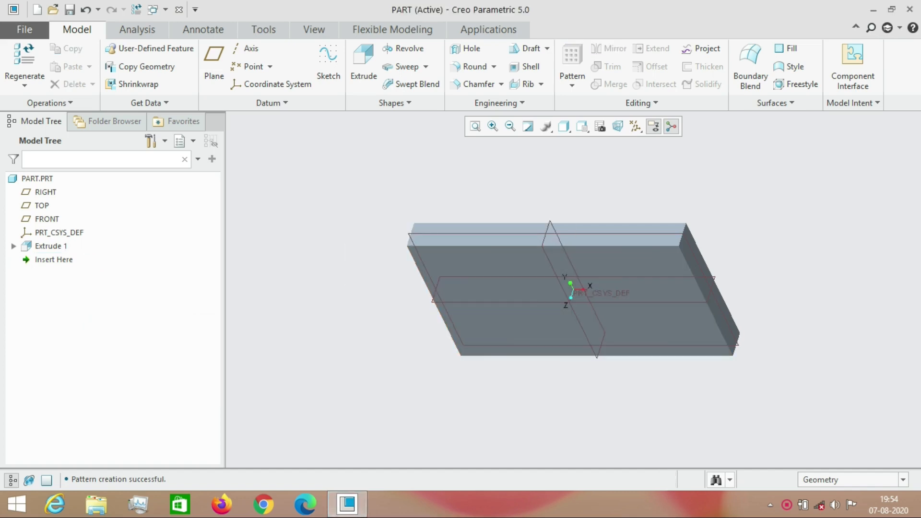
pyautogui.rightClick(48, 246)
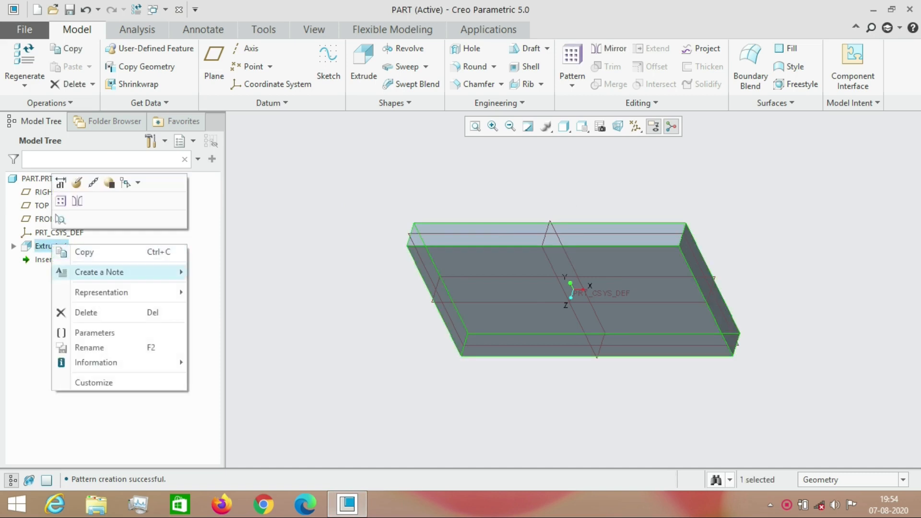
pyautogui.click(86, 312)
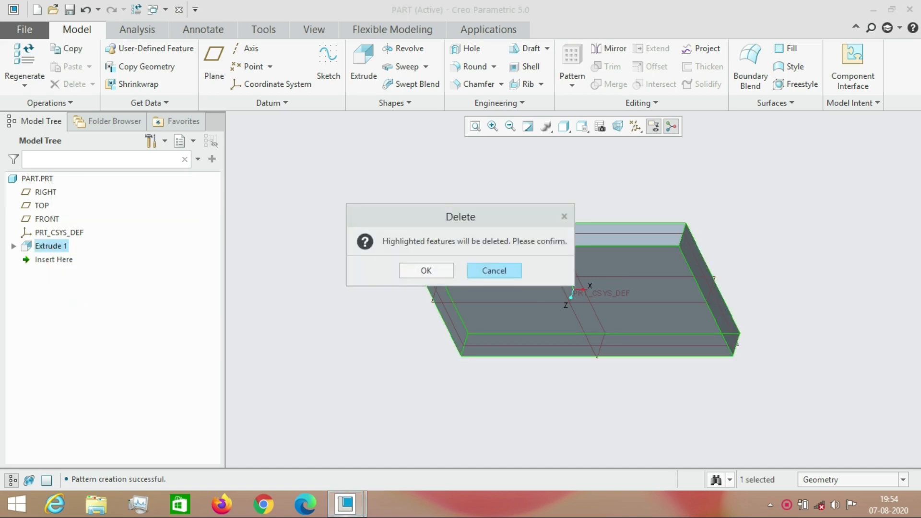
pyautogui.press('Return')
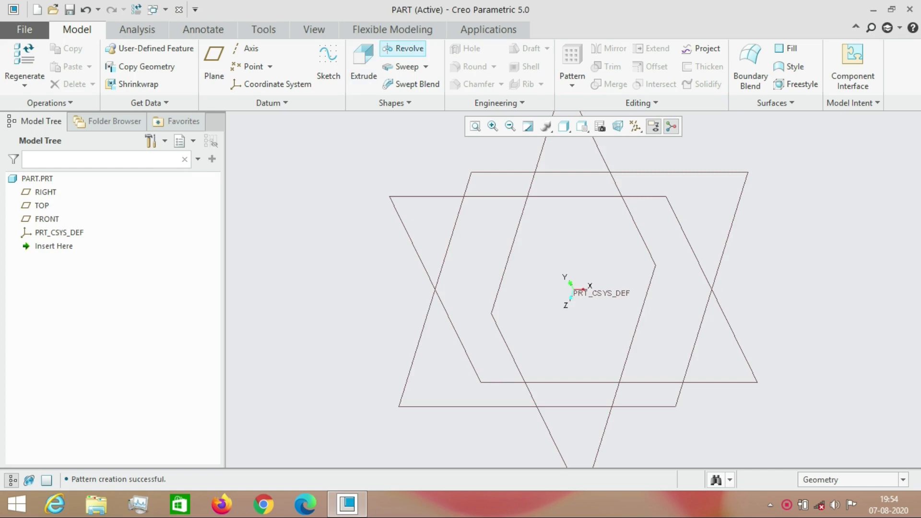
# Start a Revolve feature with a sketch on the RIGHT plane, viewed parallel to the screen.
pyautogui.click(403, 49)
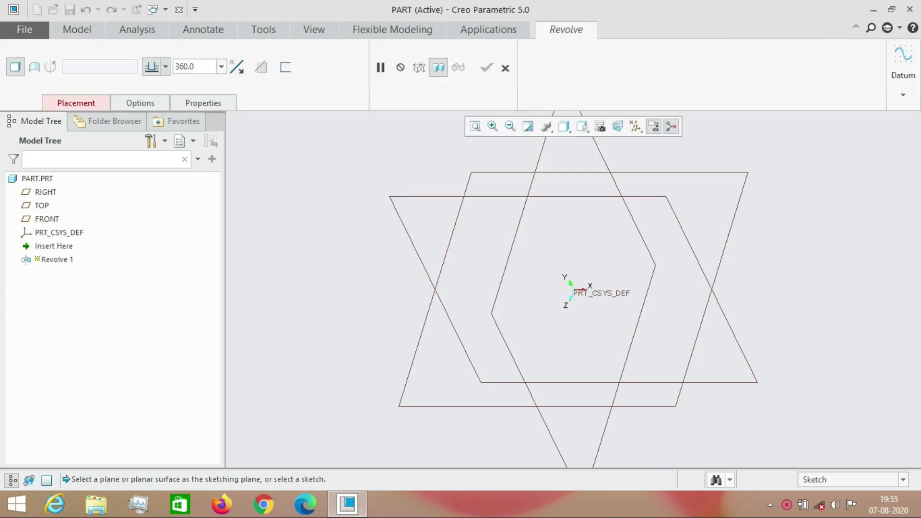
pyautogui.click(76, 103)
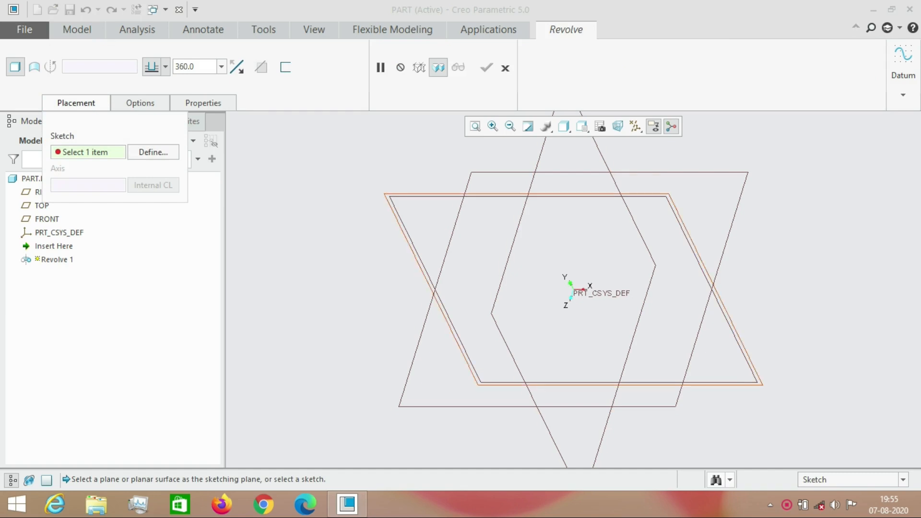
pyautogui.click(516, 235)
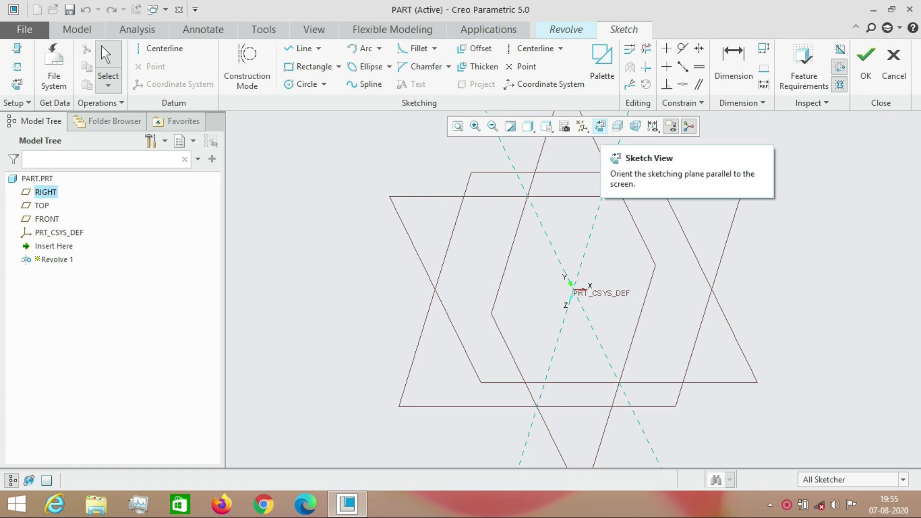
pyautogui.click(600, 127)
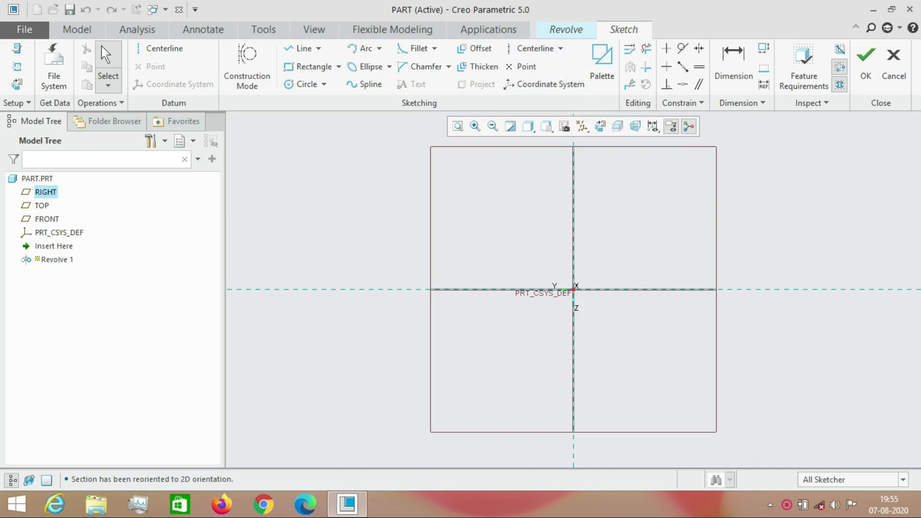
pyautogui.click(310, 67)
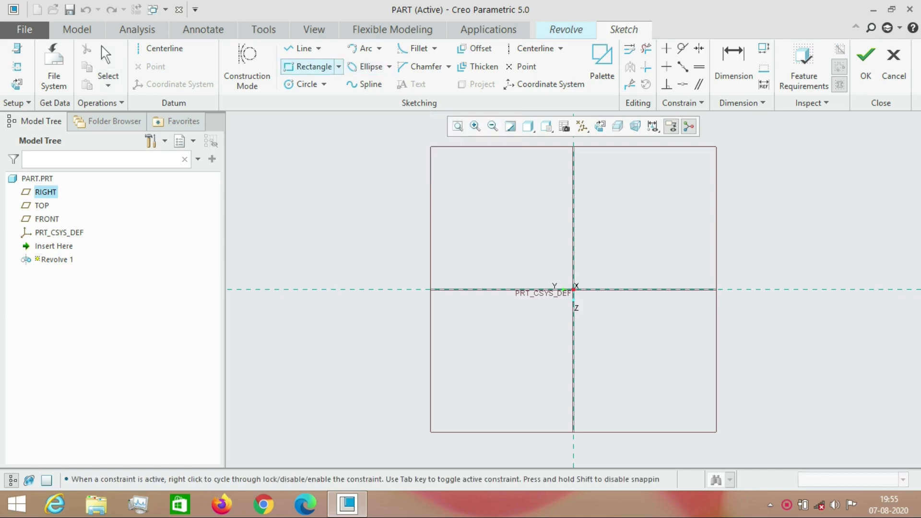
pyautogui.click(633, 214)
pyautogui.click(684, 221)
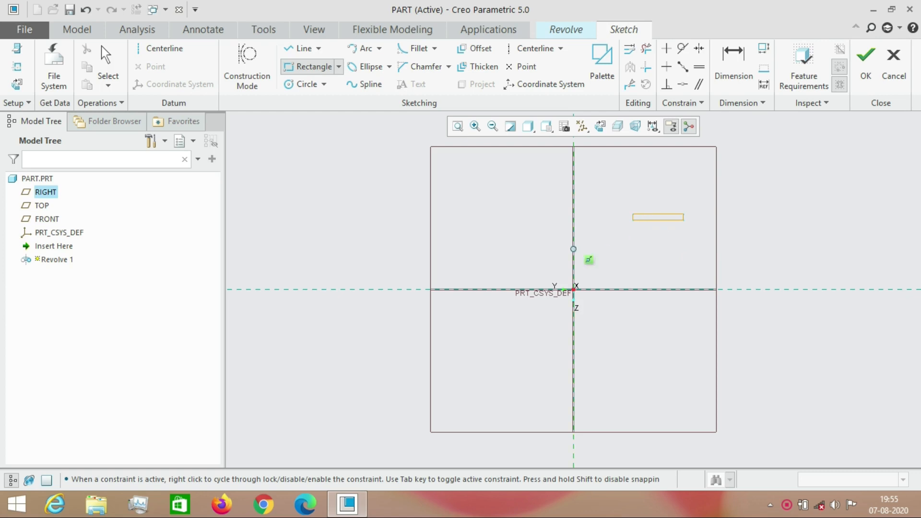
pyautogui.hotkey('ctrl', 'z')
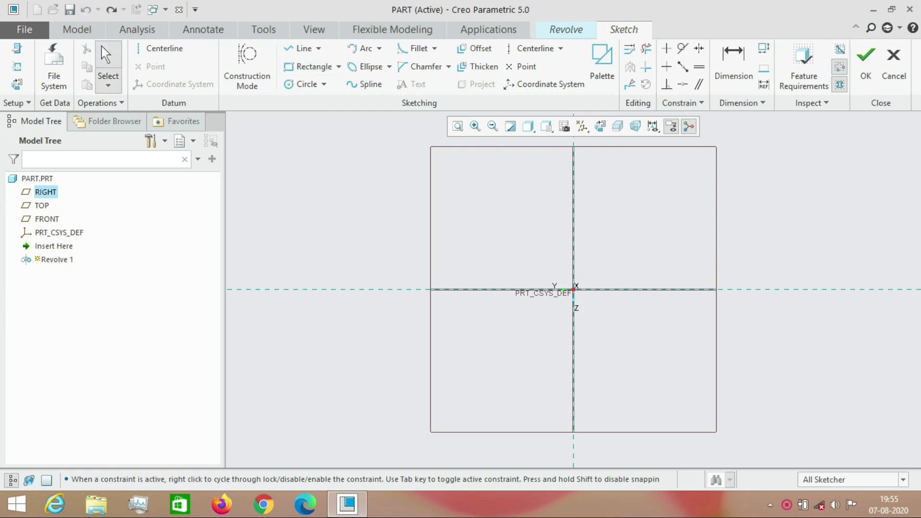
# Sketch a rectangle about 101 mm wide and 145 mm high standing on the horizontal reference, about 98 mm from the vertical reference.
pyautogui.click(628, 208)
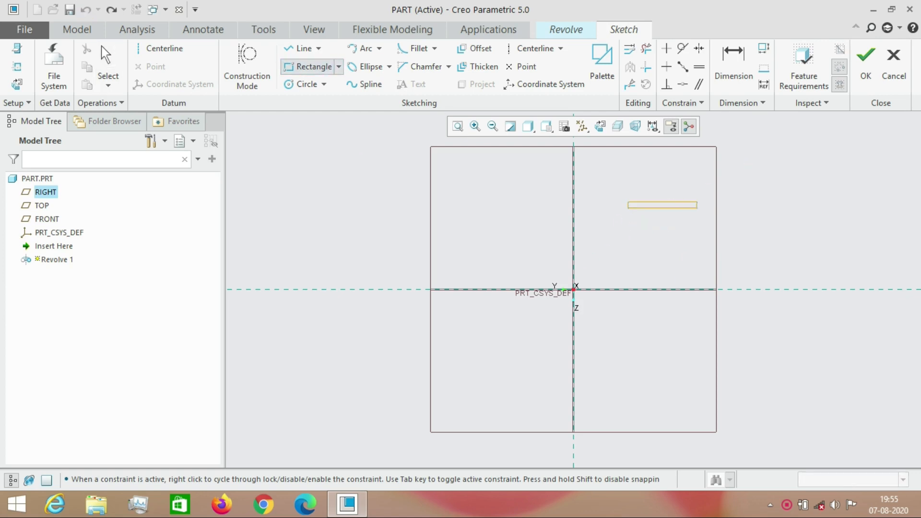
pyautogui.click(686, 289)
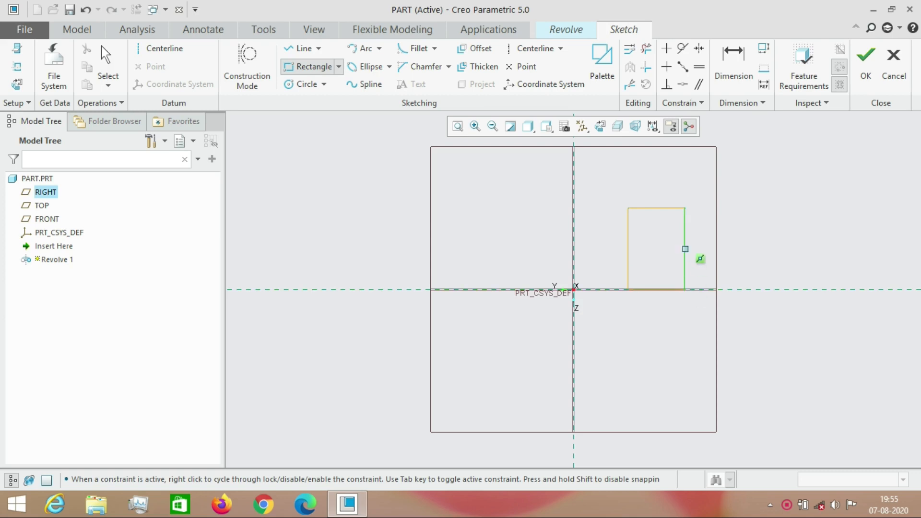
pyautogui.press('Escape')
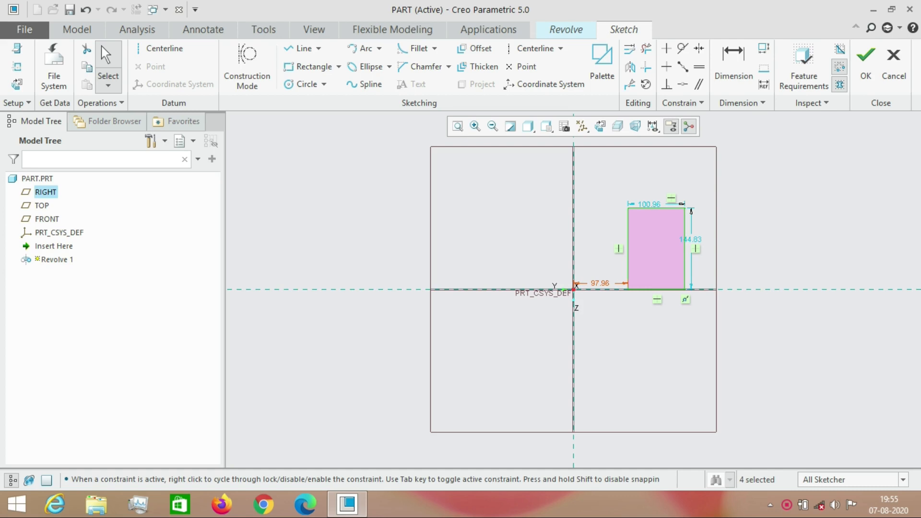
# Set the distance between the rectangle and the vertical reference to 100 mm.
pyautogui.doubleClick(600, 284)
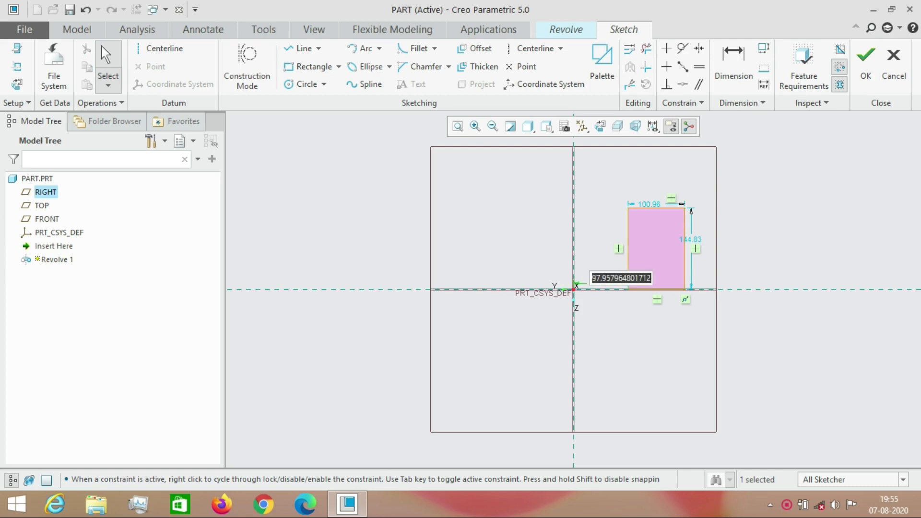
pyautogui.write('100')
pyautogui.press('Return')
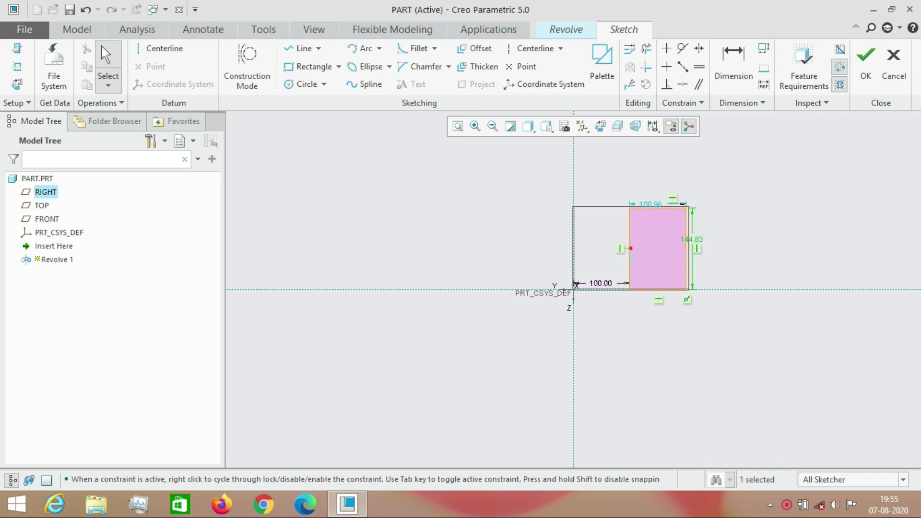
# Set the rectangle's height to 150 mm and its width to 50 mm.
pyautogui.doubleClick(692, 240)
pyautogui.write('150')
pyautogui.press('Return')
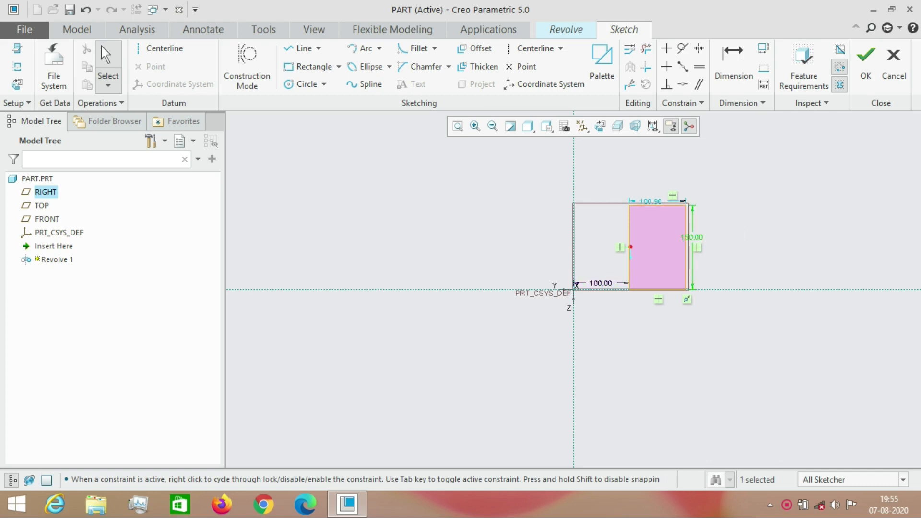
pyautogui.doubleClick(651, 201)
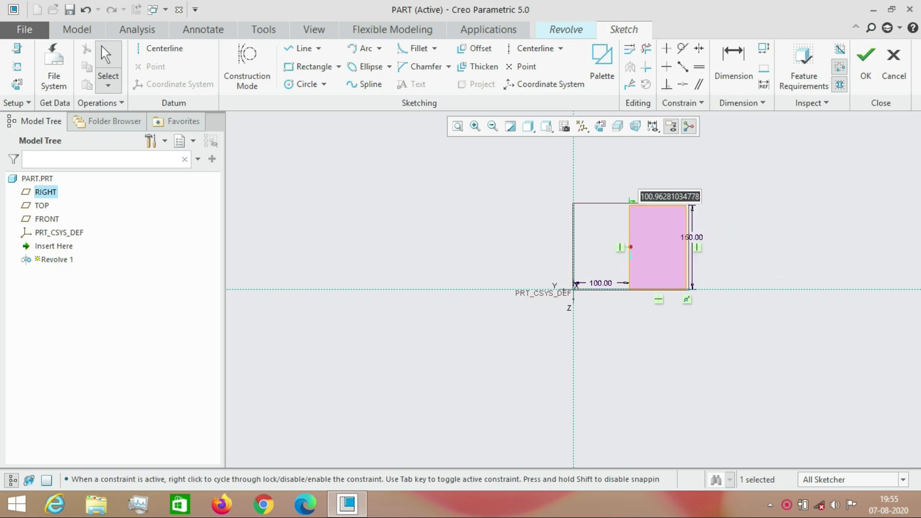
pyautogui.write('5')
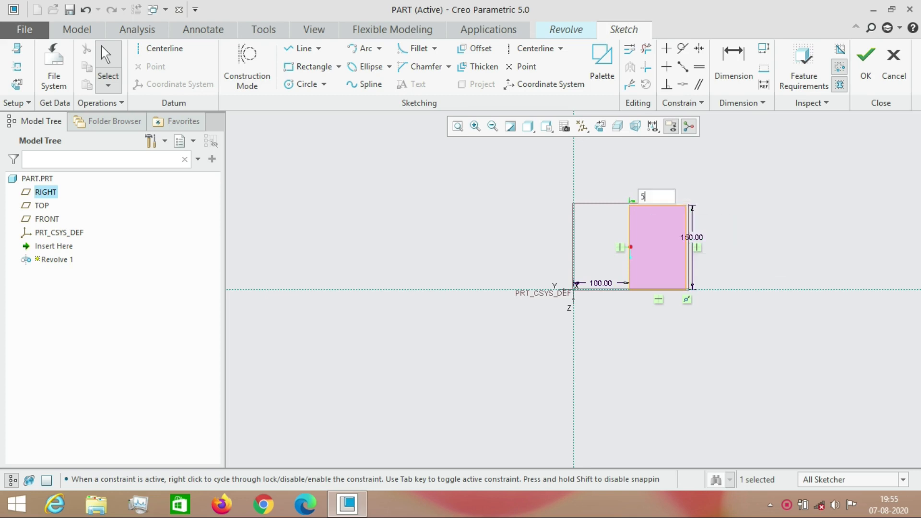
pyautogui.write('0')
pyautogui.press('Return')
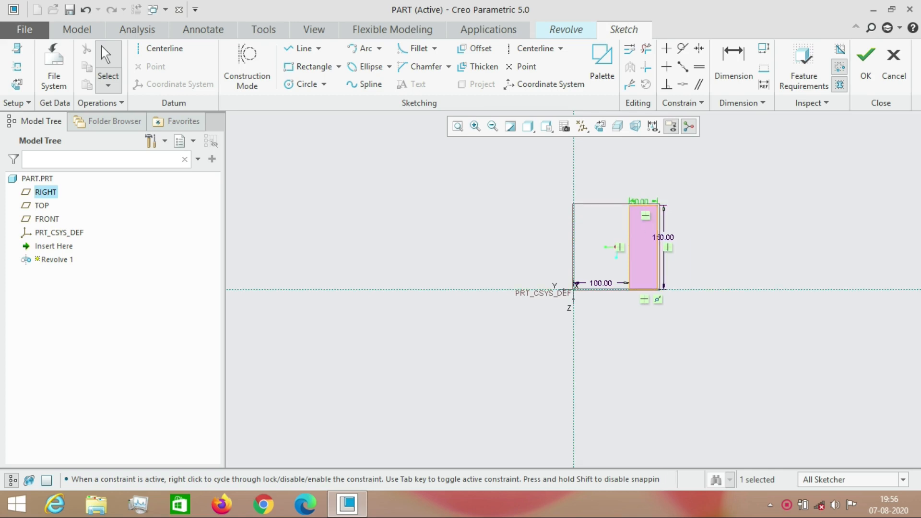
# Place a vertical datum centerline on the vertical reference as the revolve axis and finish the sketch.
pyautogui.click(159, 48)
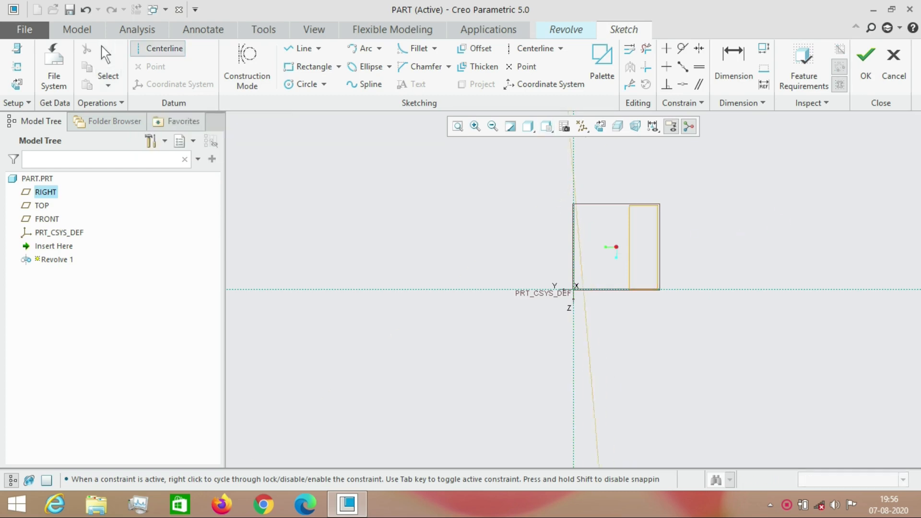
pyautogui.click(574, 271)
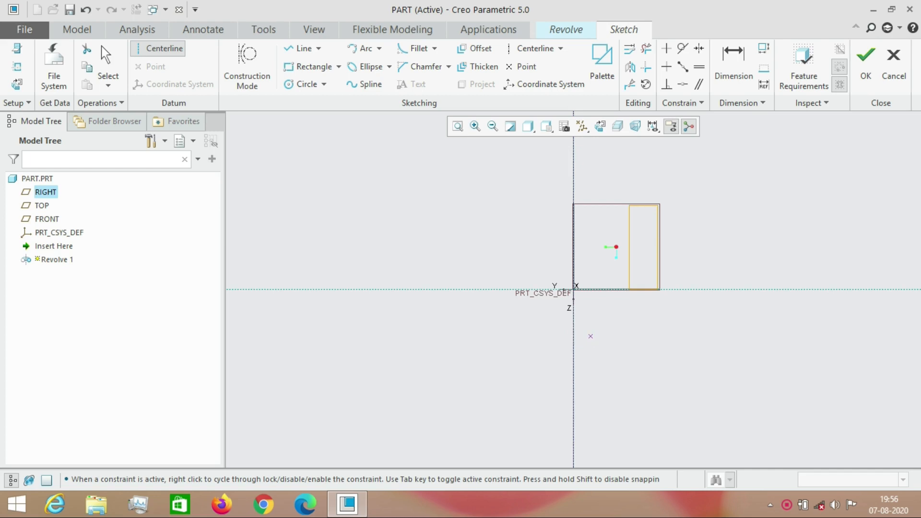
pyautogui.middleClick(591, 336)
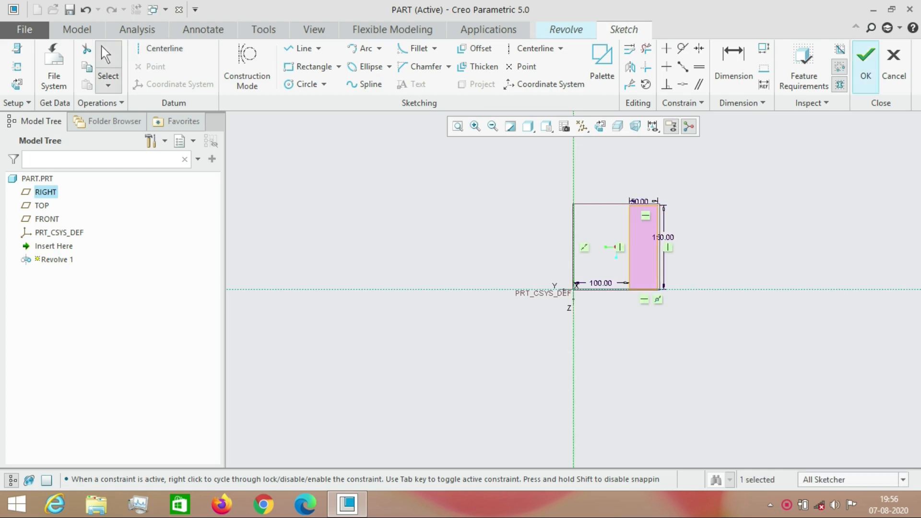
pyautogui.click(866, 67)
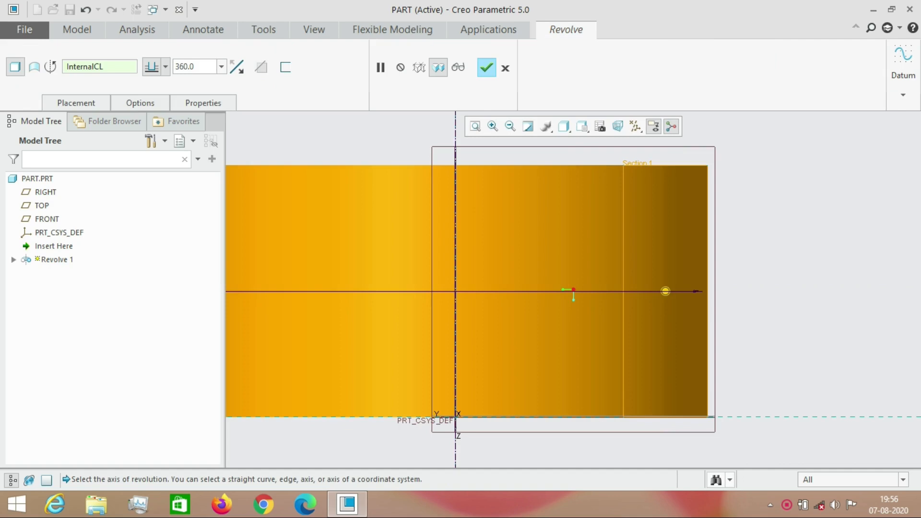
# Try revolve angles of 90, 180 and 270 degrees on the ring in the default orientation.
pyautogui.click(565, 126)
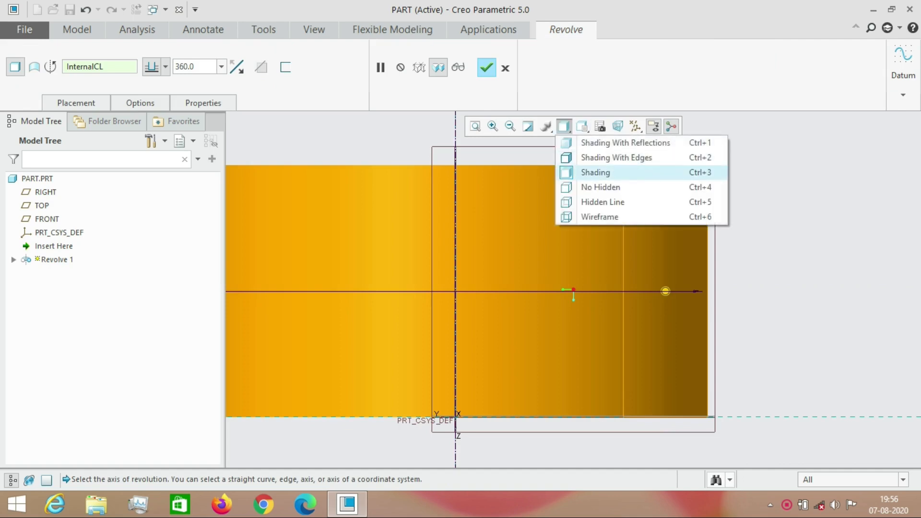
pyautogui.click(582, 127)
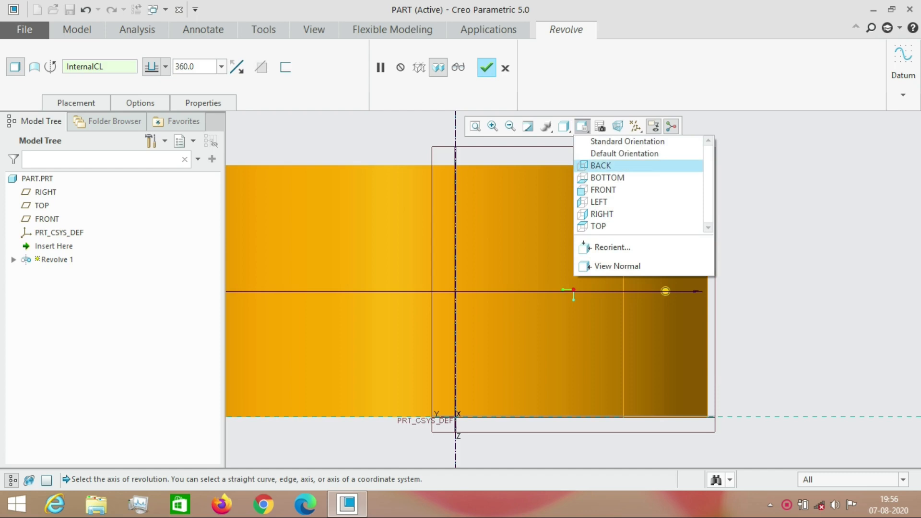
pyautogui.click(624, 153)
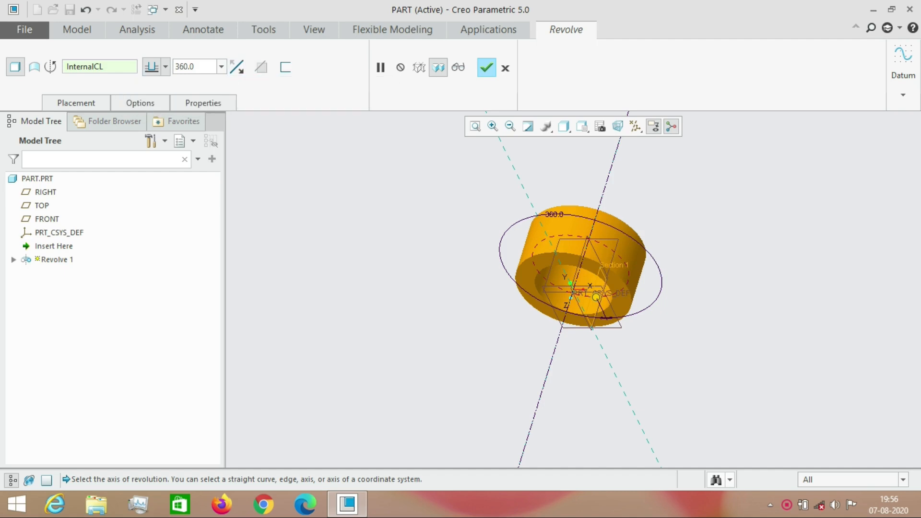
pyautogui.click(221, 67)
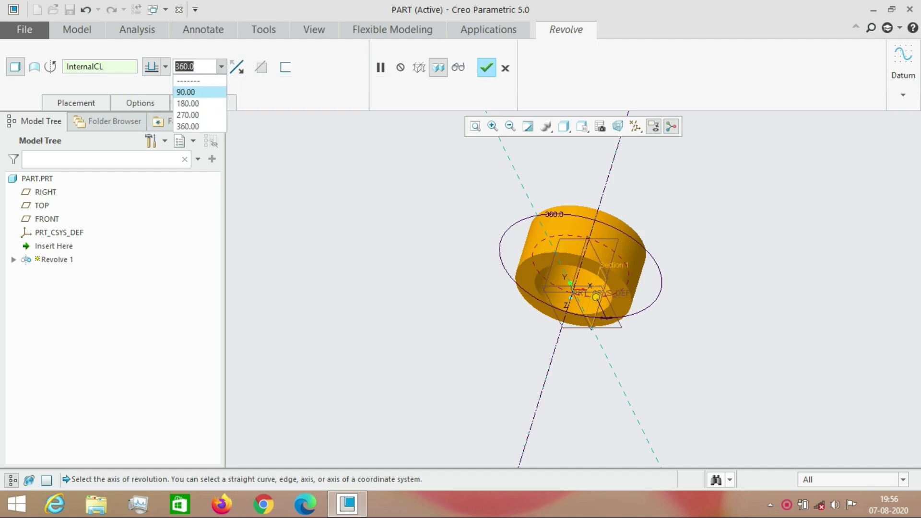
pyautogui.click(187, 91)
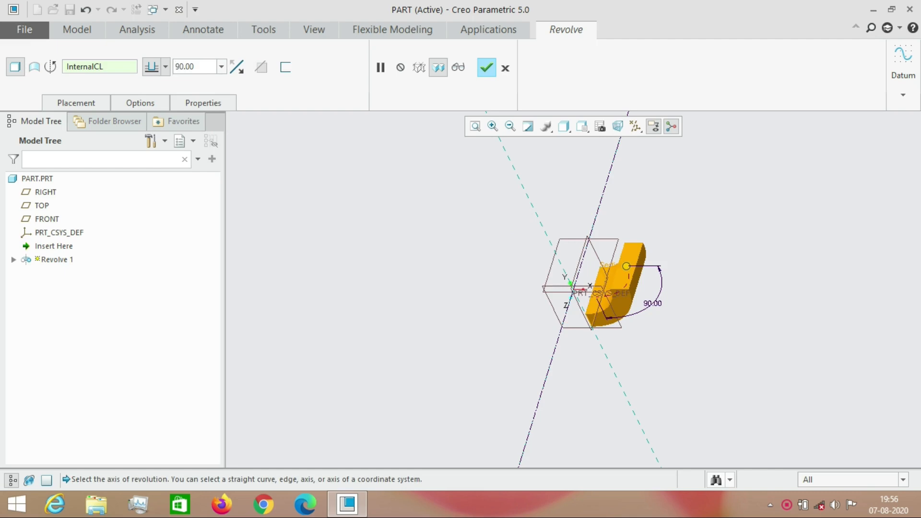
pyautogui.click(221, 67)
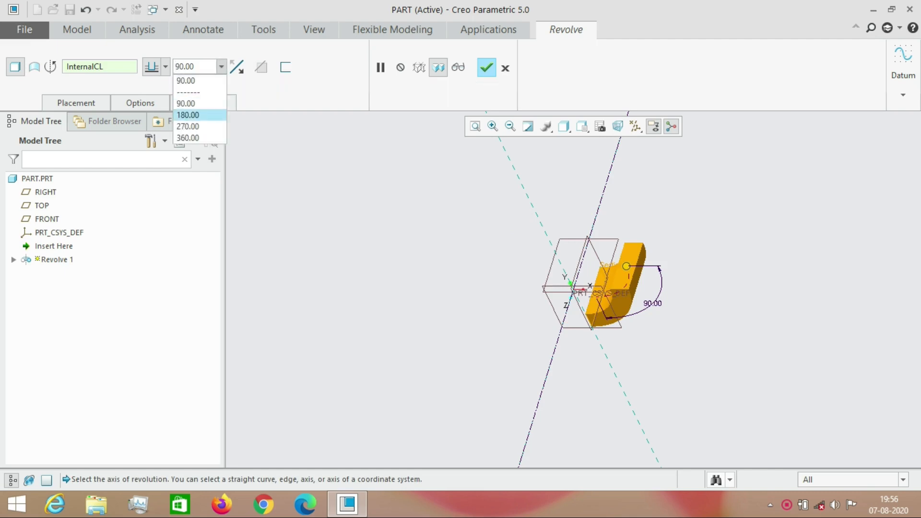
pyautogui.click(187, 115)
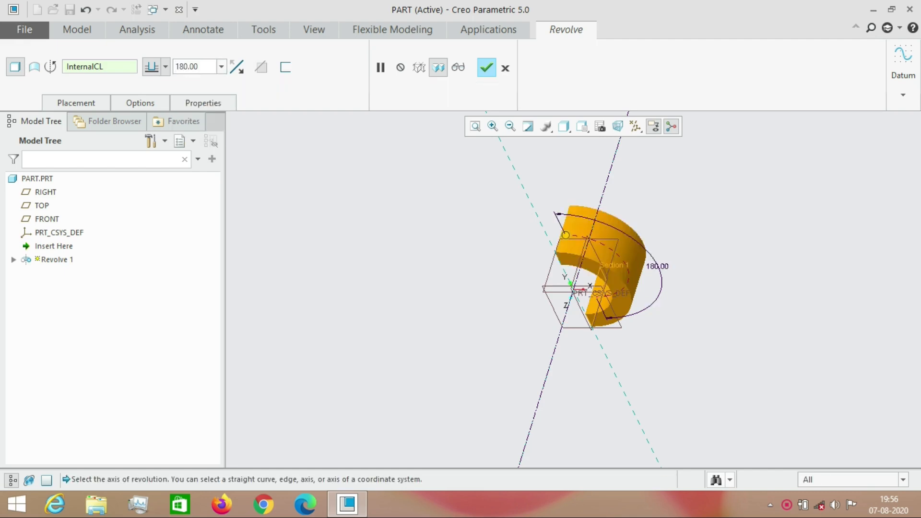
pyautogui.click(221, 67)
pyautogui.click(188, 138)
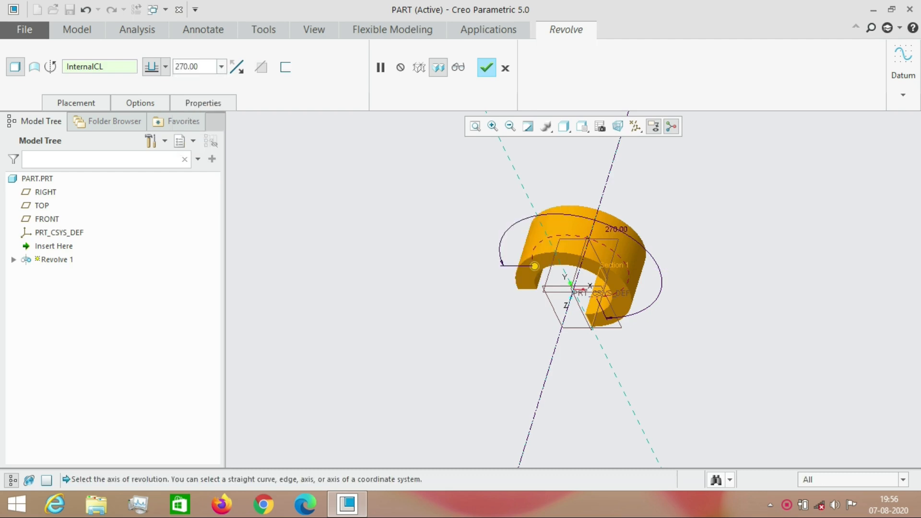
# Set the revolve angle to 360 degrees and complete the ring feature.
pyautogui.click(222, 66)
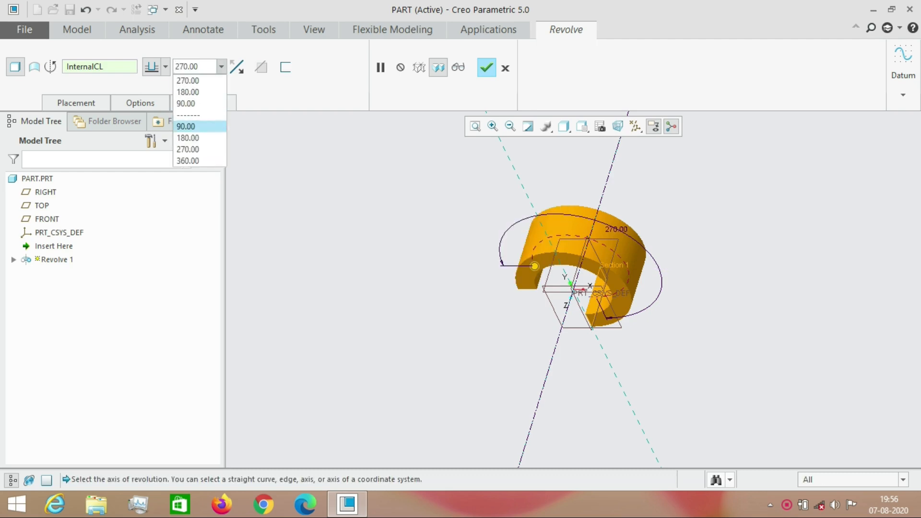
pyautogui.click(188, 161)
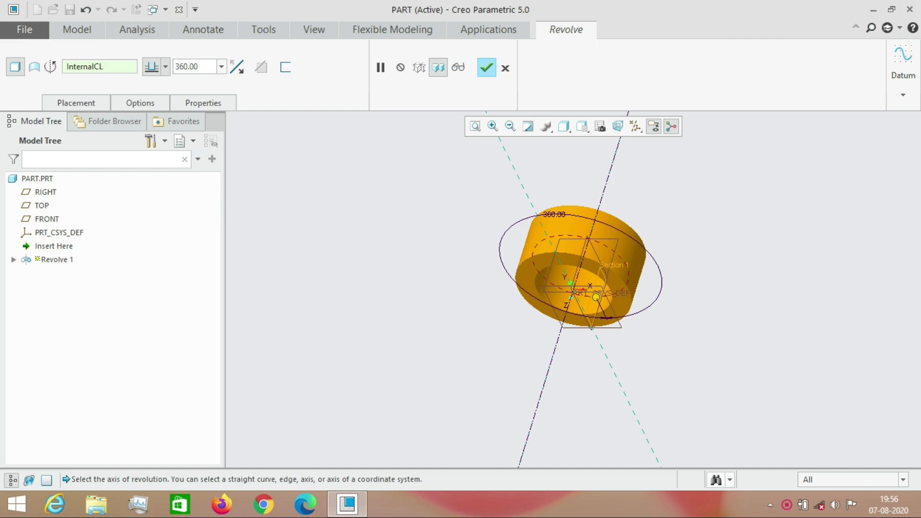
pyautogui.click(486, 67)
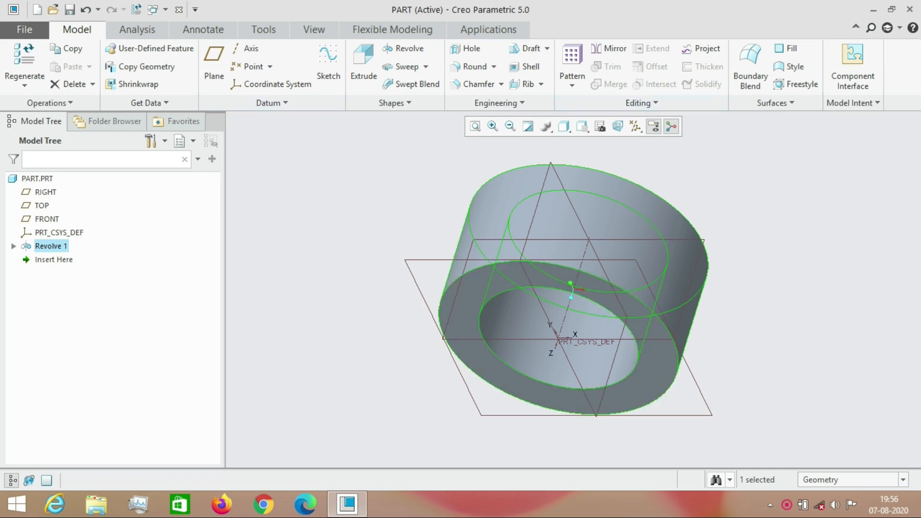
# Delete the revolve feature from the part.
pyautogui.rightClick(51, 245)
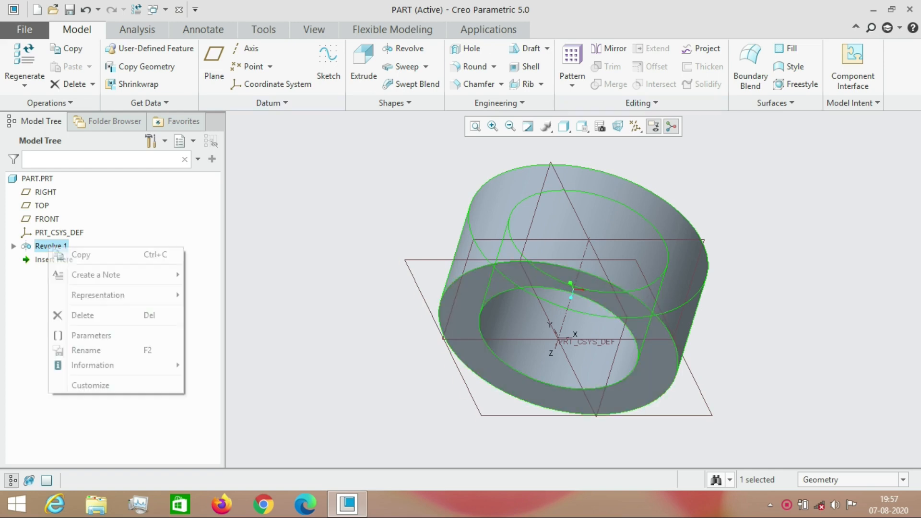
pyautogui.click(82, 315)
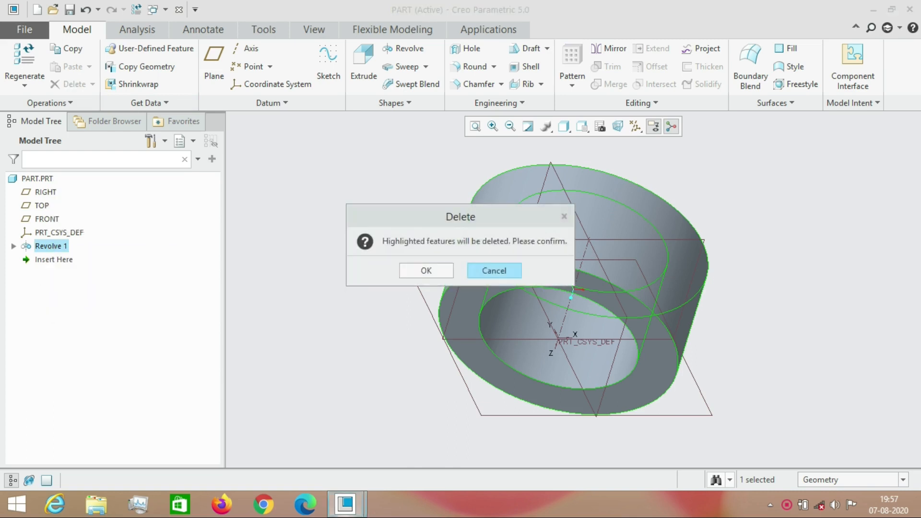
pyautogui.click(429, 267)
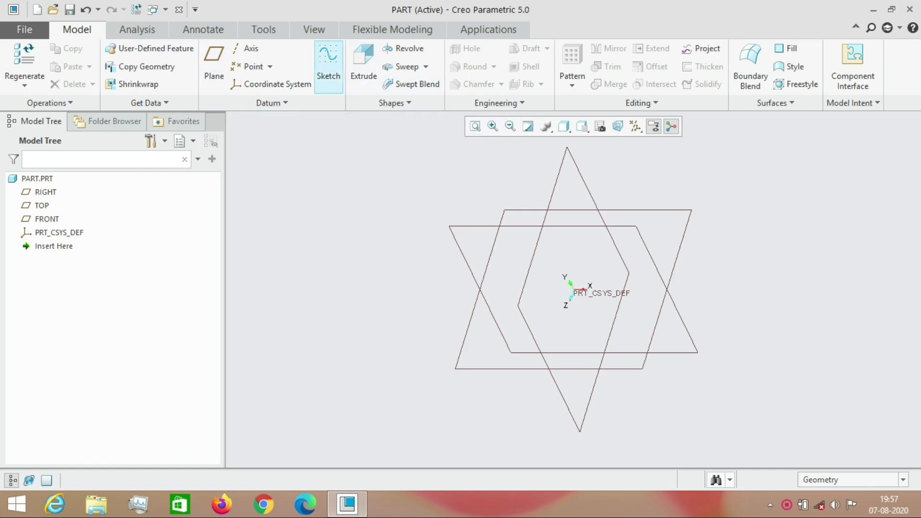
# Start a sketch on the FRONT datum plane with the RIGHT plane as reference, oriented Right.
pyautogui.click(328, 67)
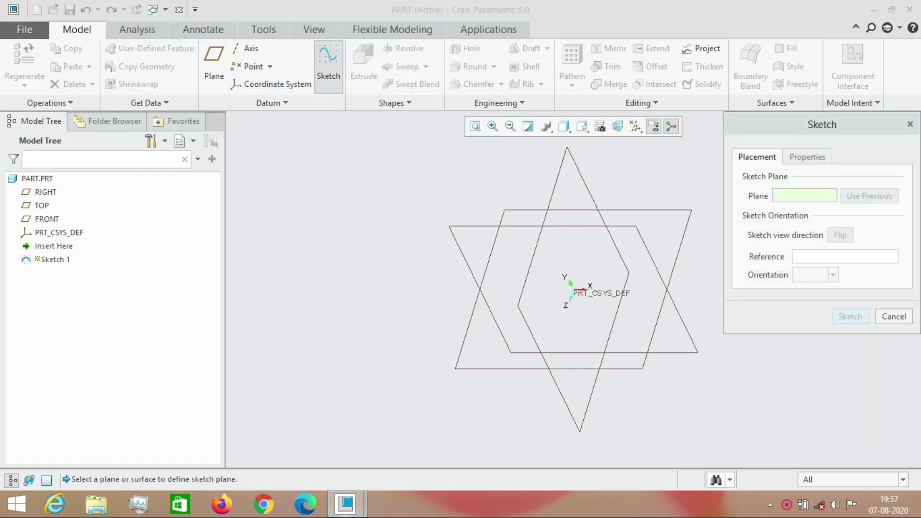
pyautogui.click(587, 354)
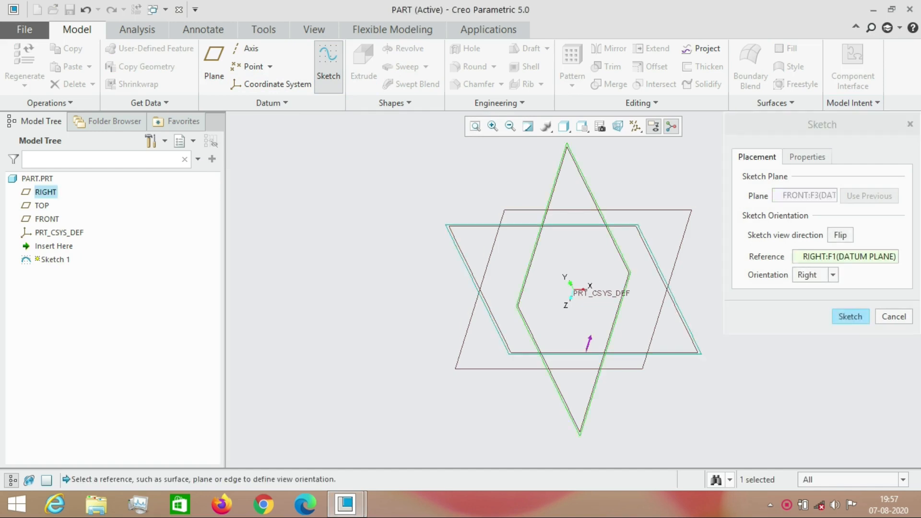
pyautogui.click(851, 317)
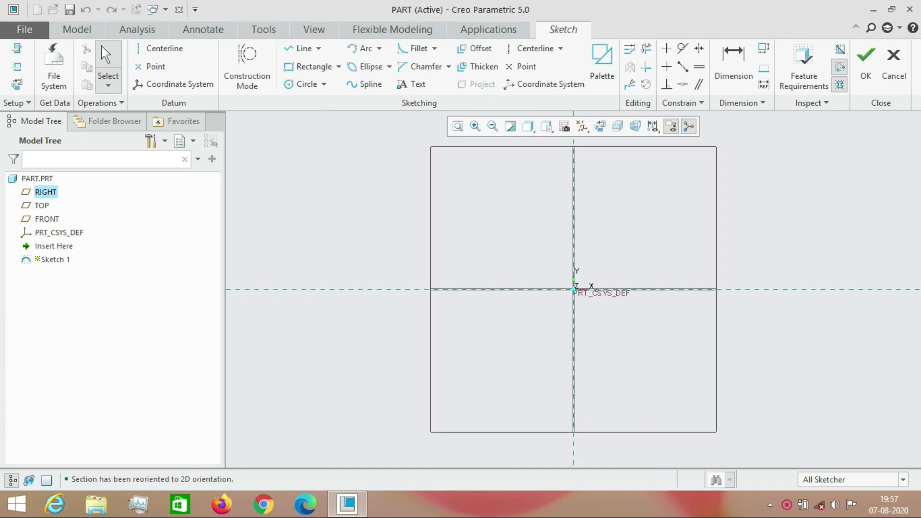
# Sketch a Z-shaped line chain: about 118 mm horizontally to the vertical reference, 267 mm up along it, and 127 mm horizontally away.
pyautogui.click(318, 48)
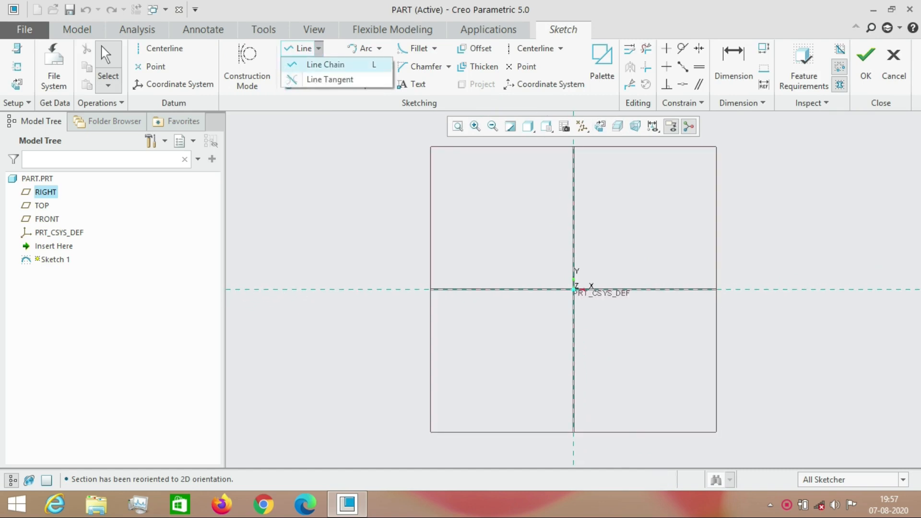
pyautogui.click(326, 64)
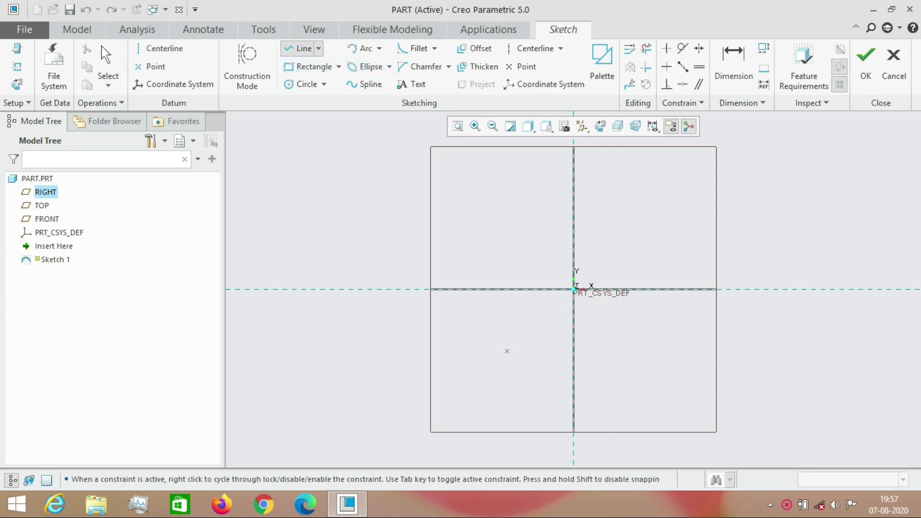
pyautogui.click(507, 351)
pyautogui.click(574, 351)
pyautogui.click(573, 201)
pyautogui.click(645, 202)
pyautogui.middleClick(656, 185)
pyautogui.middleClick(656, 185)
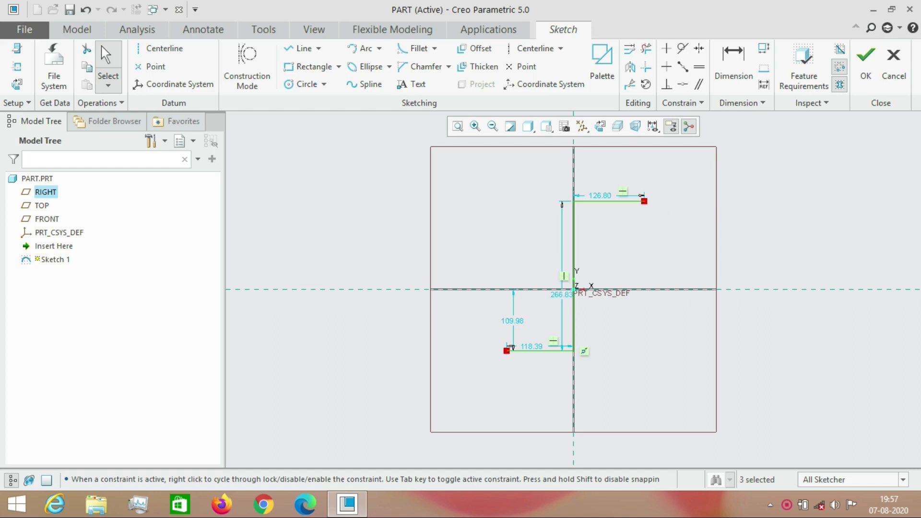
# Constrain the upper and lower horizontal lines to equal length.
pyautogui.click(699, 66)
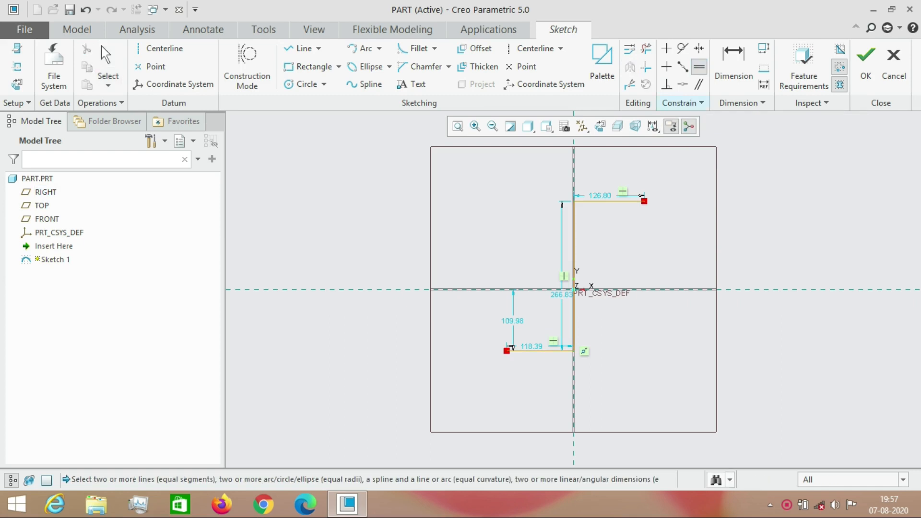
pyautogui.click(610, 201)
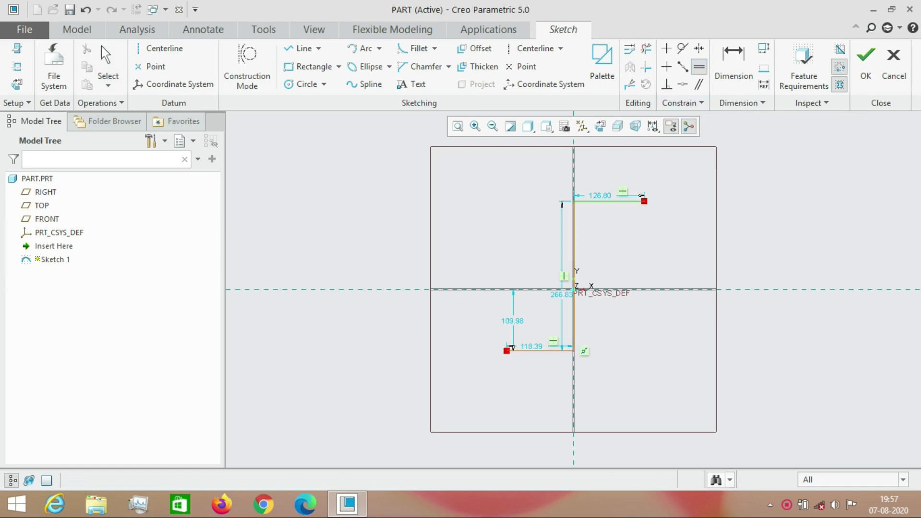
pyautogui.click(511, 348)
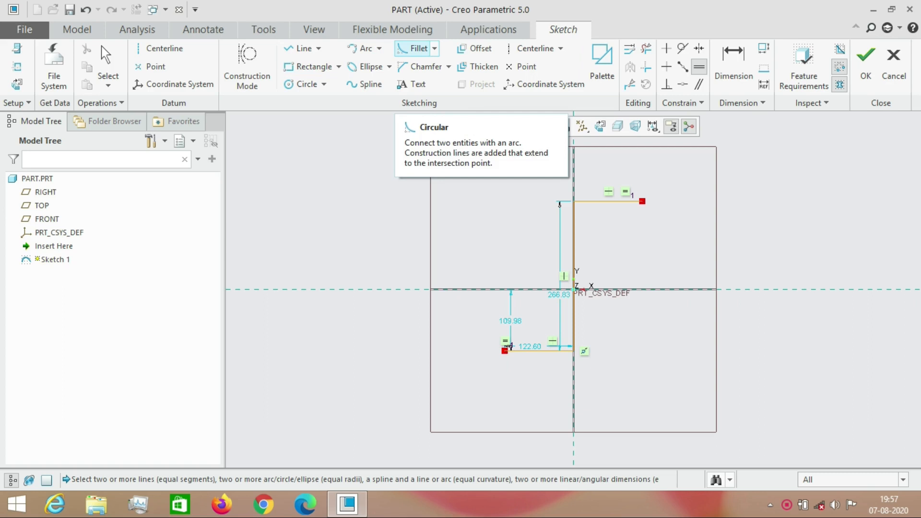
# Add circular fillets to both corners of the line chain, about 20 mm radius at the lower and 25 mm at the upper.
pyautogui.click(413, 48)
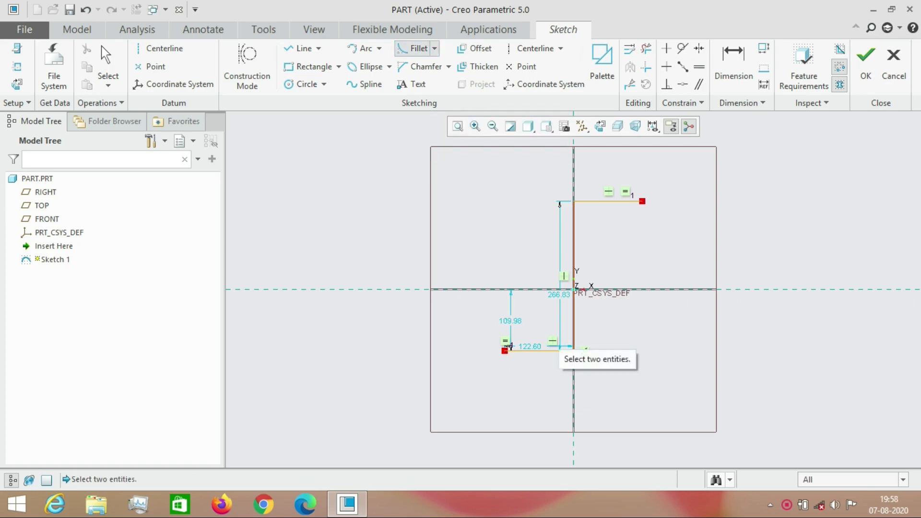
pyautogui.click(574, 337)
pyautogui.click(559, 351)
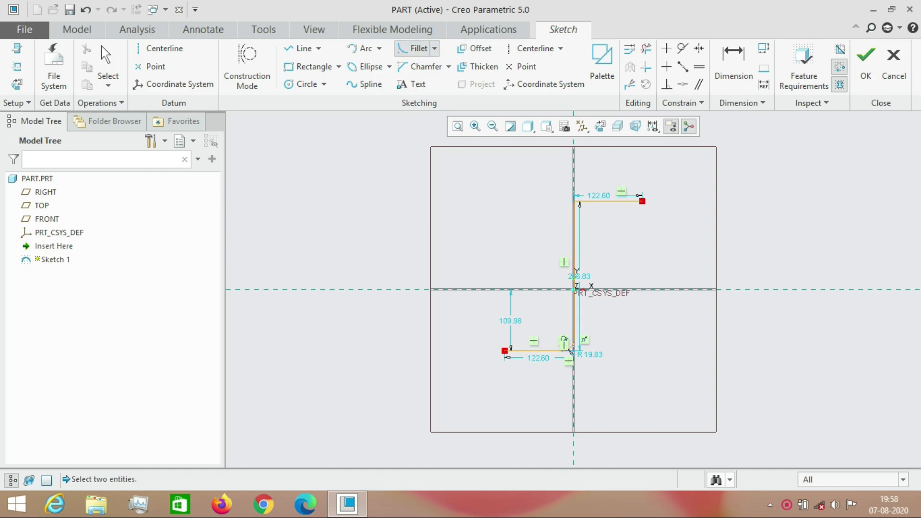
pyautogui.click(588, 202)
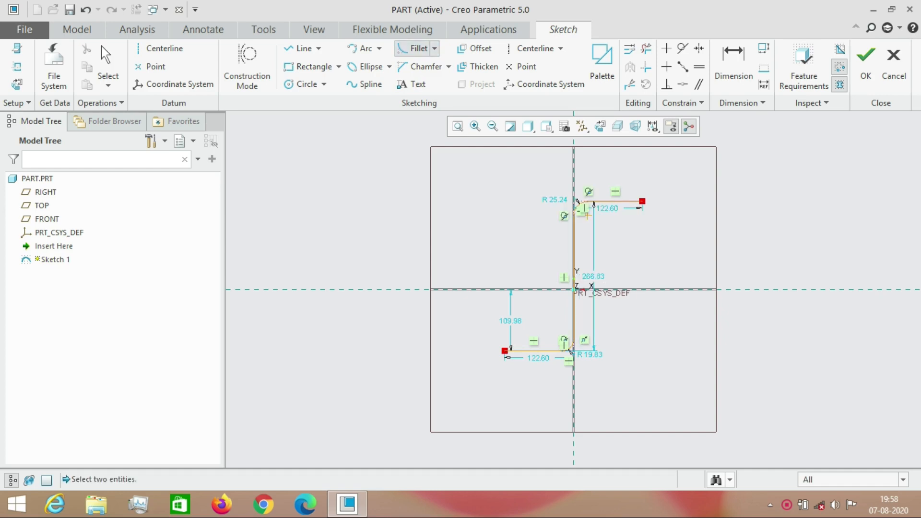
pyautogui.middleClick(595, 211)
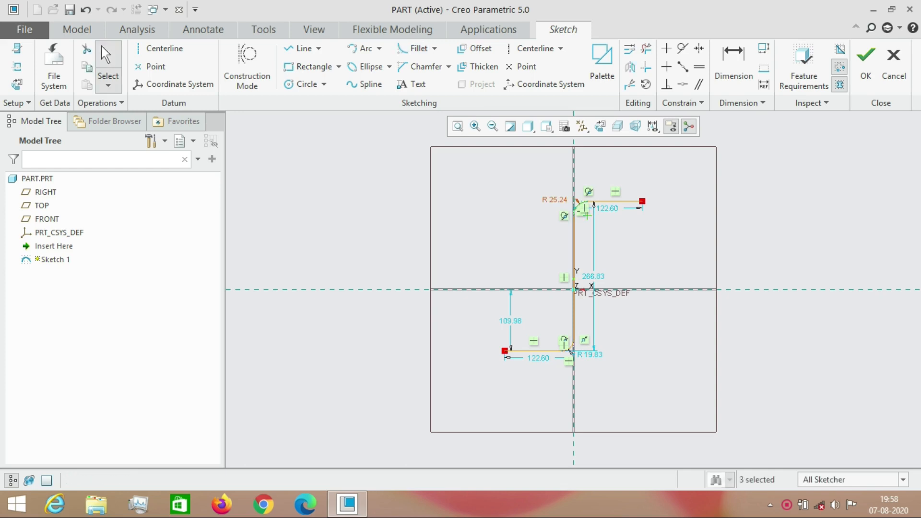
# Set the radii of the upper and lower fillets to 50 mm.
pyautogui.doubleClick(555, 199)
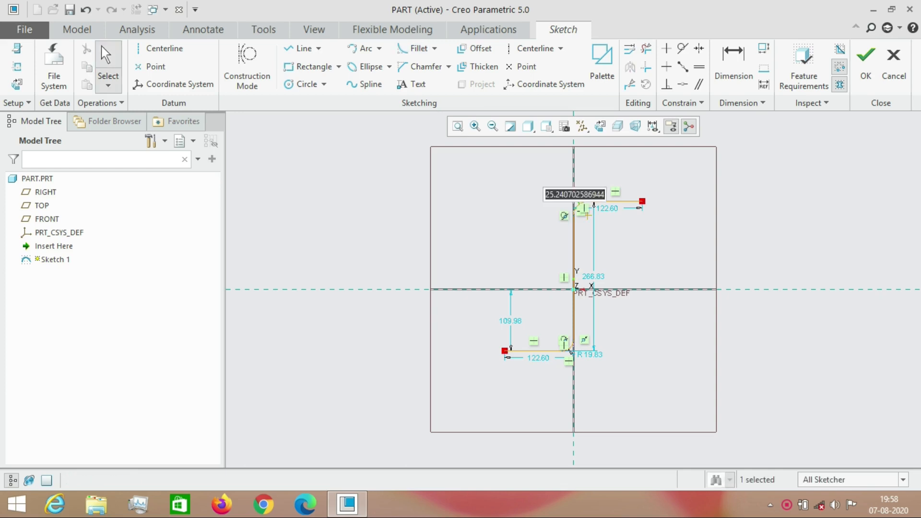
pyautogui.write('50')
pyautogui.press('Return')
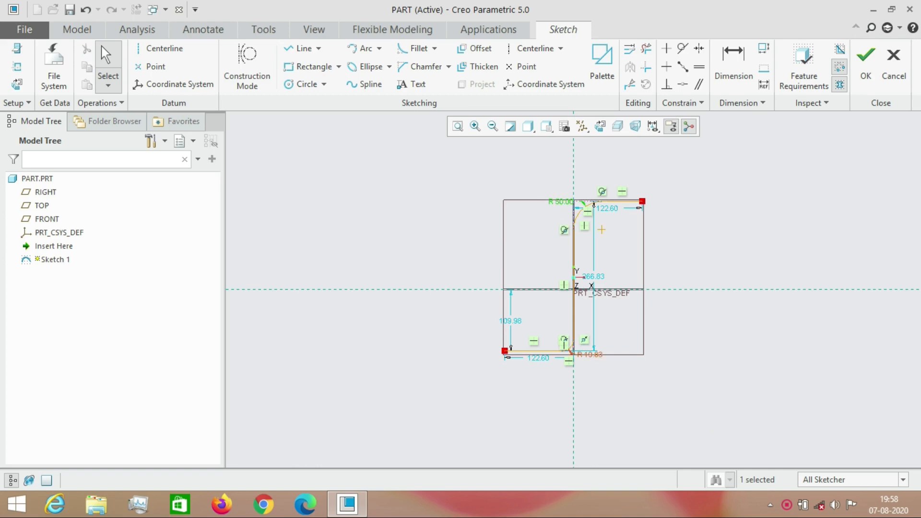
pyautogui.doubleClick(571, 353)
pyautogui.write('50')
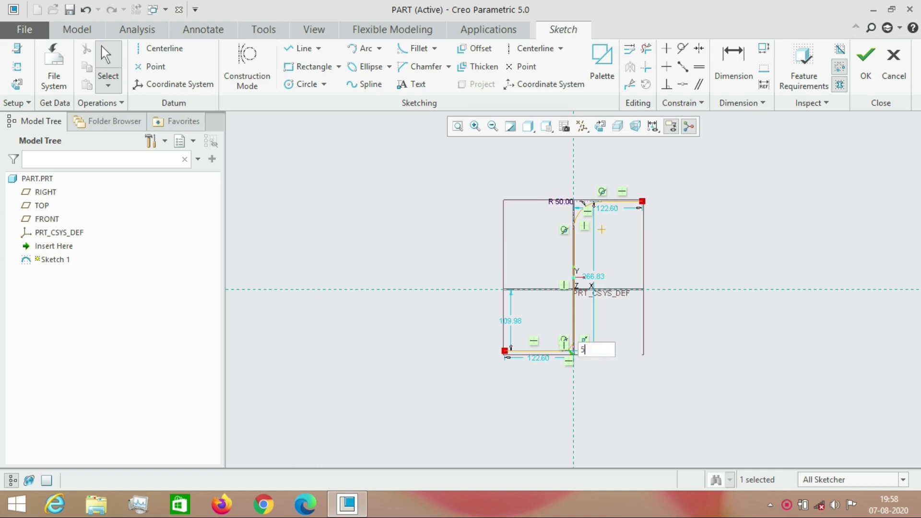
pyautogui.press('Return')
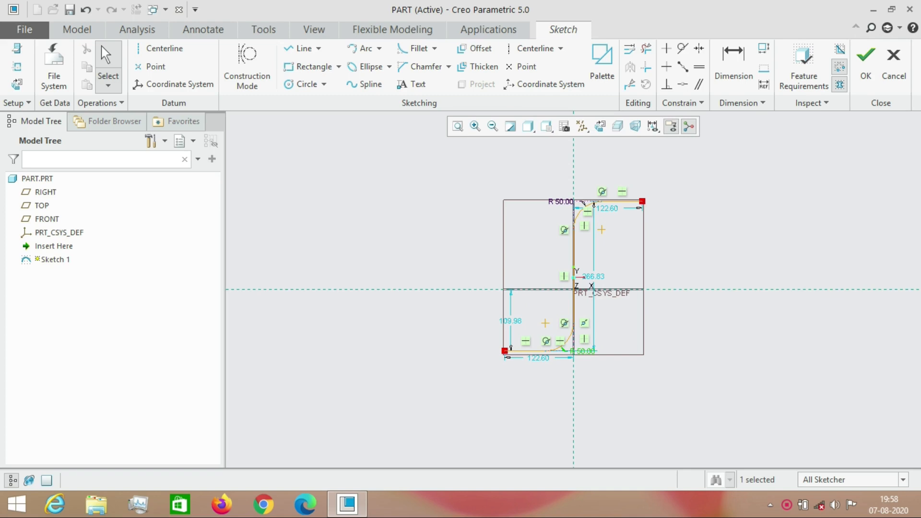
# Place a horizontal sketch centerline on the horizontal reference.
pyautogui.click(533, 48)
pyautogui.click(503, 289)
pyautogui.click(574, 289)
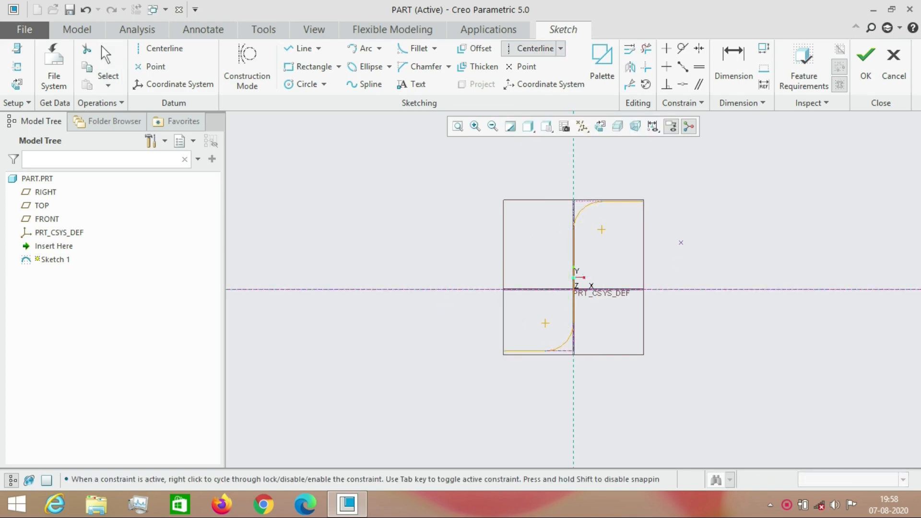
pyautogui.middleClick(680, 243)
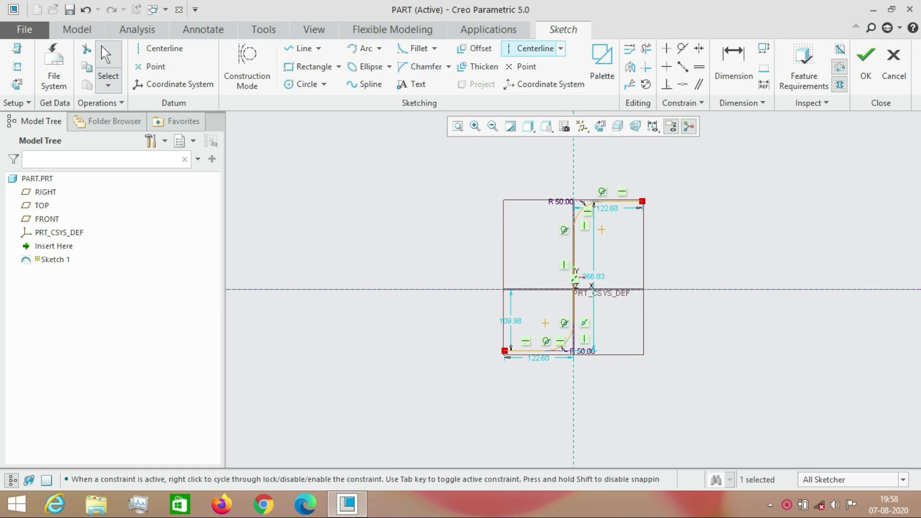
pyautogui.click(699, 48)
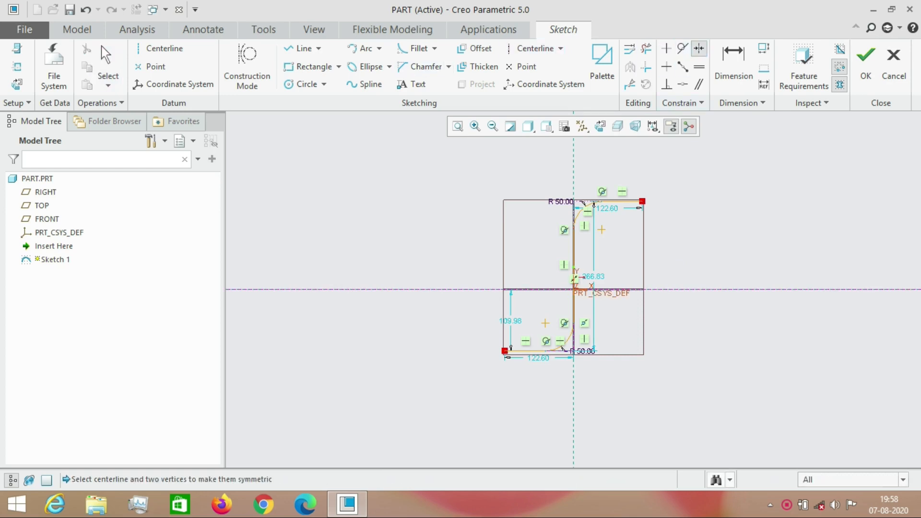
pyautogui.click(676, 290)
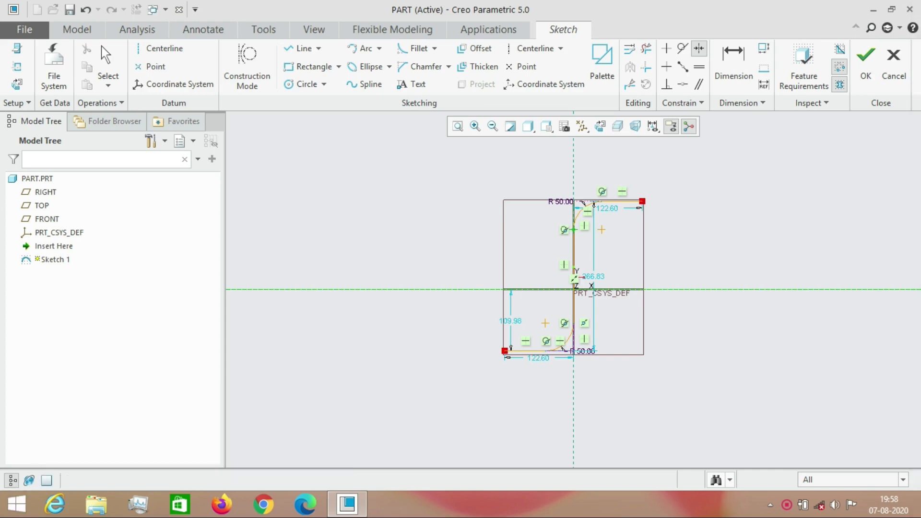
pyautogui.press('Escape')
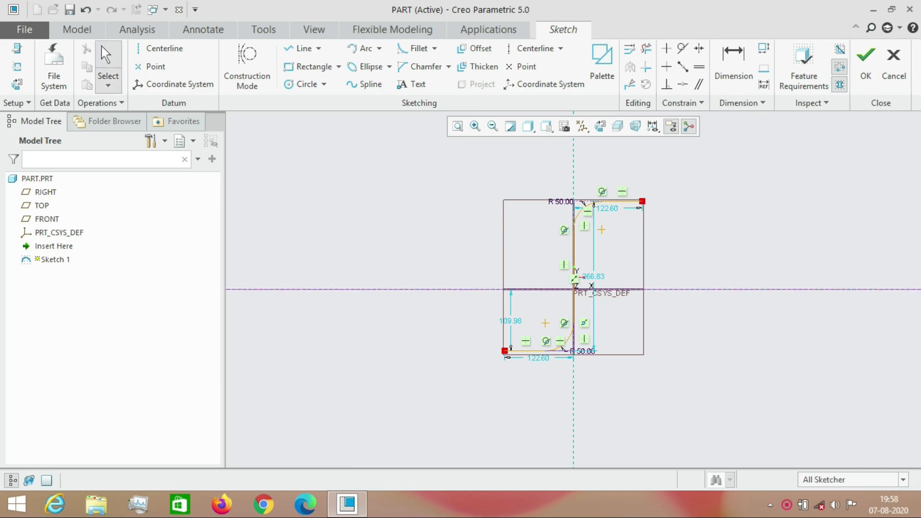
# Try to make the inner ends of the upper and lower fillets symmetric about the horizontal centerline.
pyautogui.scroll(2, 602, 307)
pyautogui.scroll(-5, 603, 307)
pyautogui.scroll(1, 603, 310)
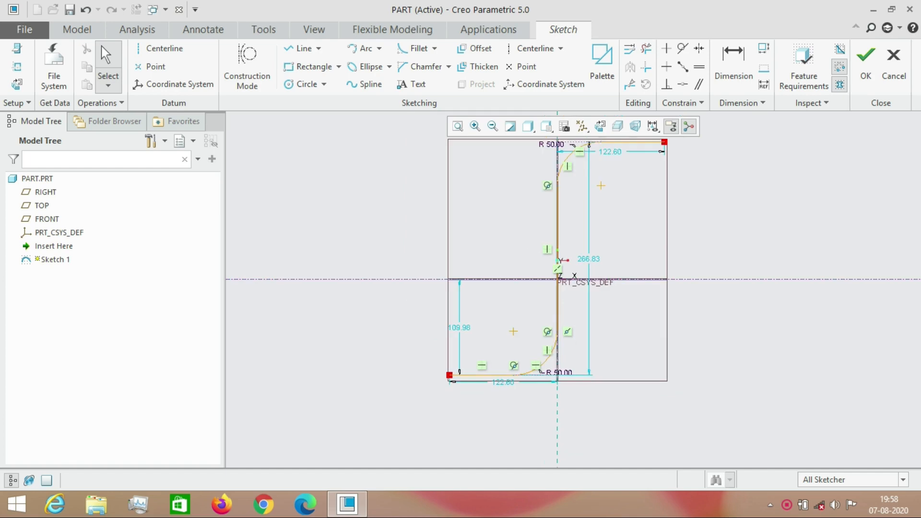
pyautogui.click(699, 49)
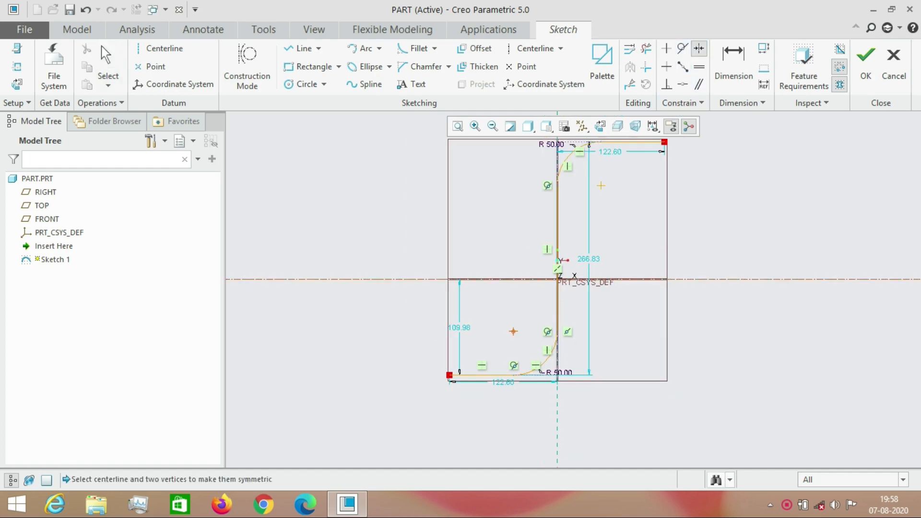
pyautogui.click(706, 279)
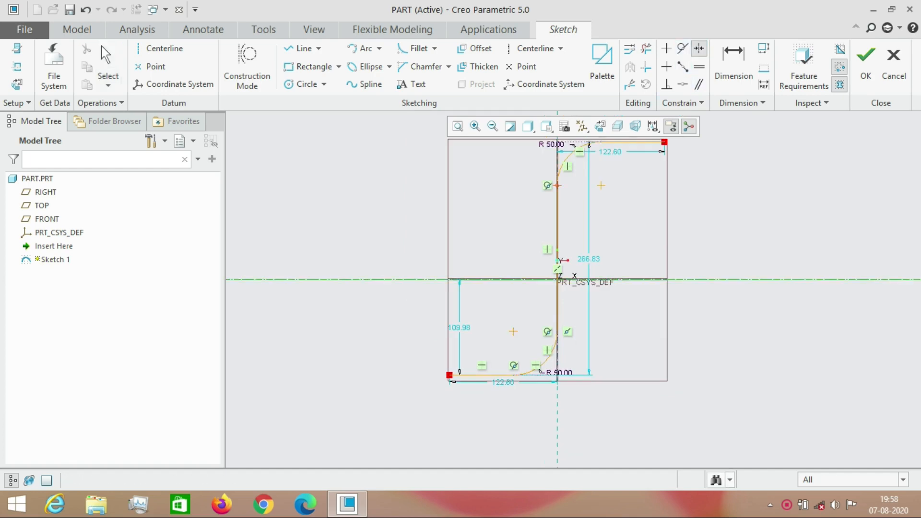
pyautogui.click(557, 185)
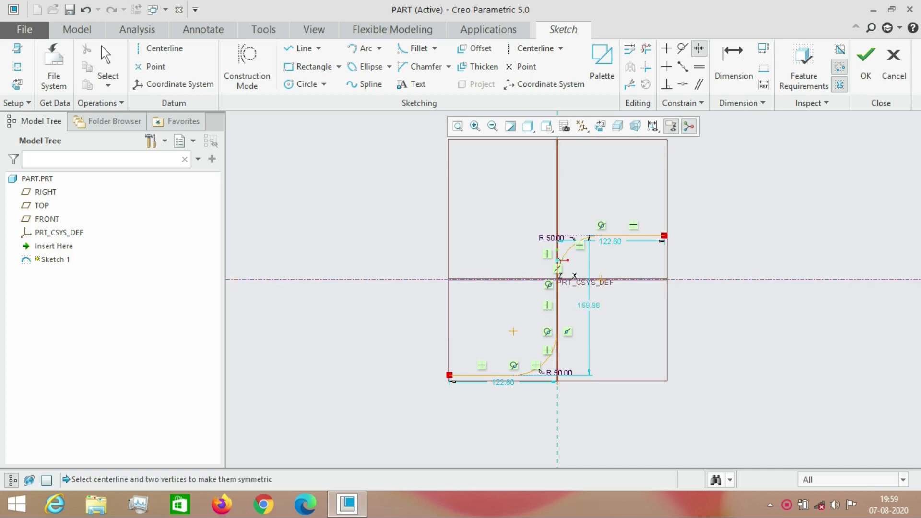
pyautogui.click(557, 202)
pyautogui.scroll(-2, 724, 274)
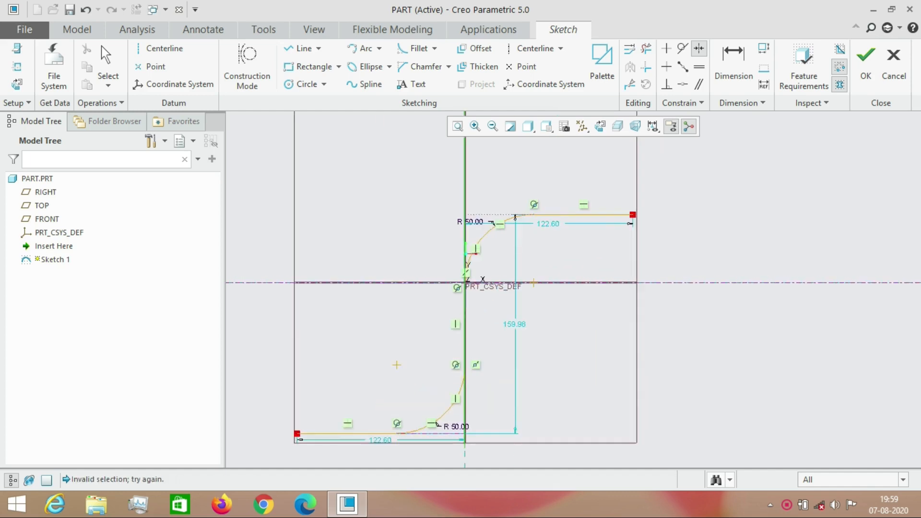
# Undo the symmetry constraint, the horizontal centerline, the 50 mm fillet radii and the upper fillet.
pyautogui.scroll(1, 725, 274)
pyautogui.scroll(-1, 724, 273)
pyautogui.click(86, 10)
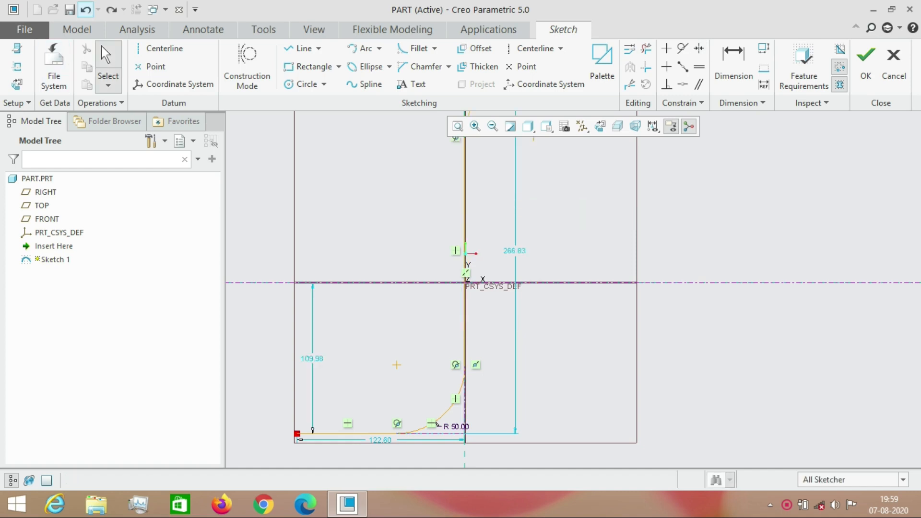
pyautogui.click(86, 10)
pyautogui.moveTo(437, 424); pyautogui.dragTo(455, 430)
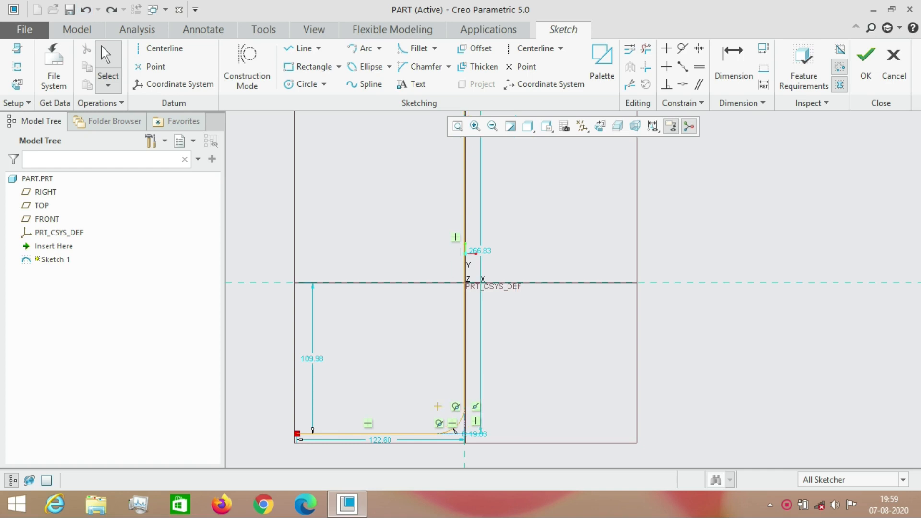
pyautogui.scroll(2, 455, 430)
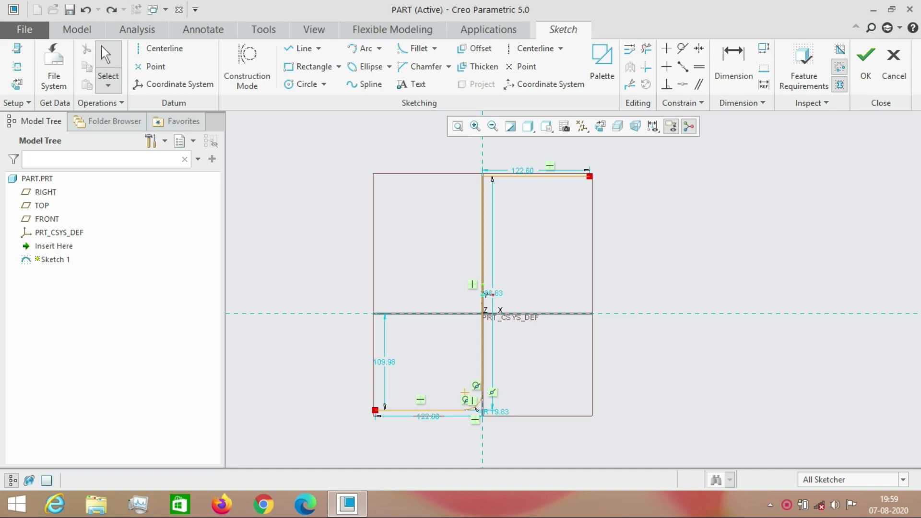
# Add a circular fillet to the upper corner of the line chain and set its radius to 50 mm.
pyautogui.click(435, 48)
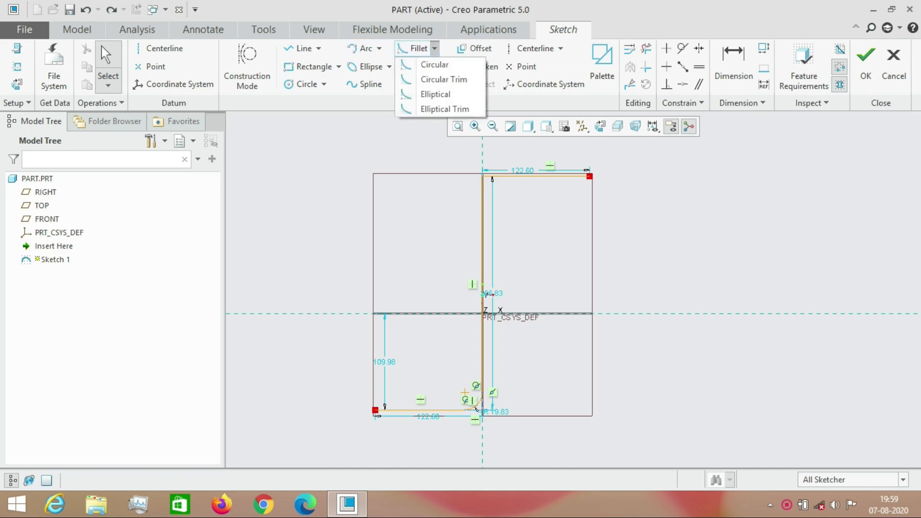
pyautogui.click(435, 64)
pyautogui.click(504, 176)
pyautogui.click(482, 191)
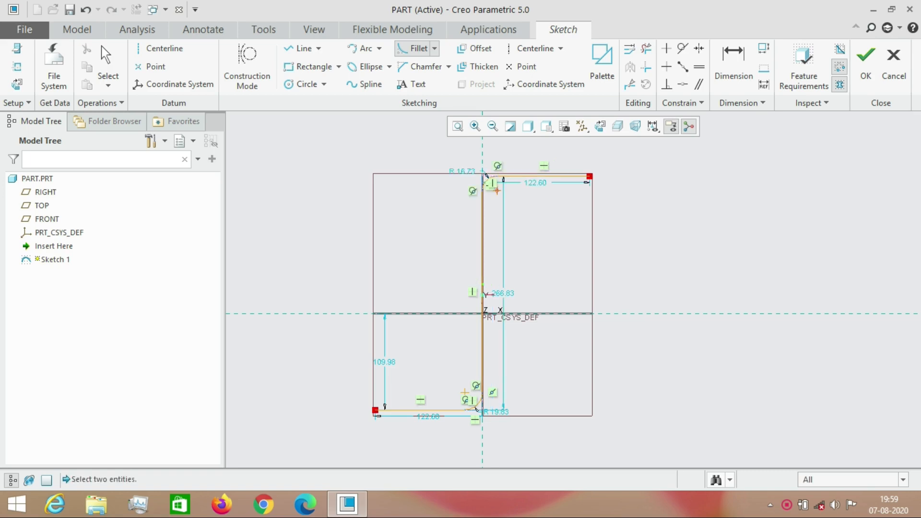
pyautogui.middleClick(486, 176)
pyautogui.doubleClick(461, 171)
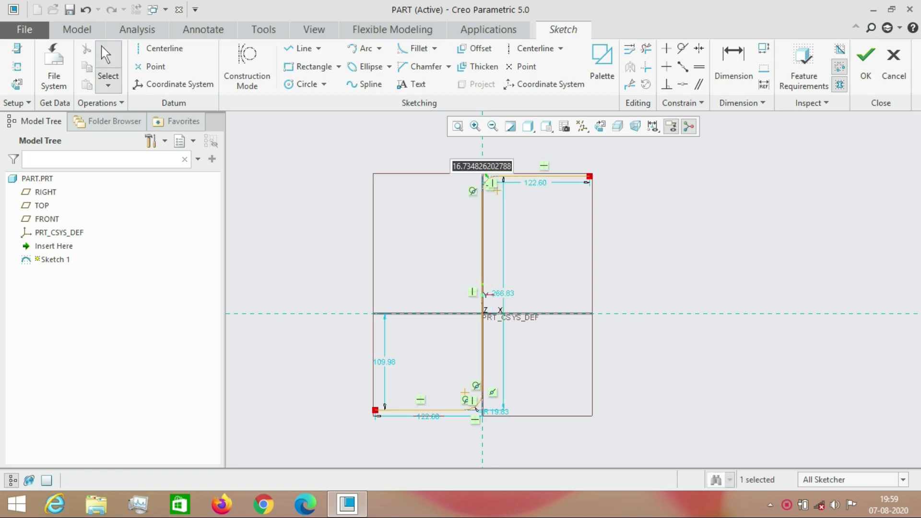
pyautogui.write('50')
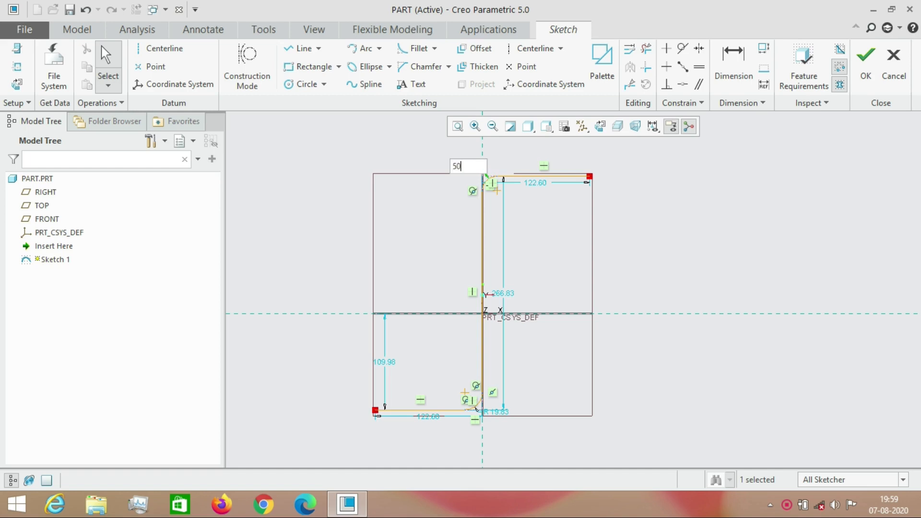
pyautogui.press('Return')
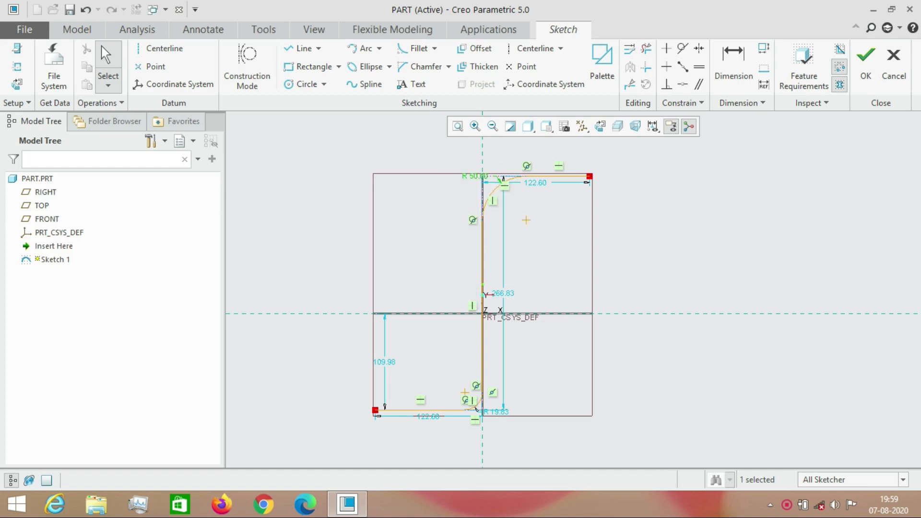
# Place a horizontal sketch centerline along the horizontal reference through the origin.
pyautogui.click(534, 48)
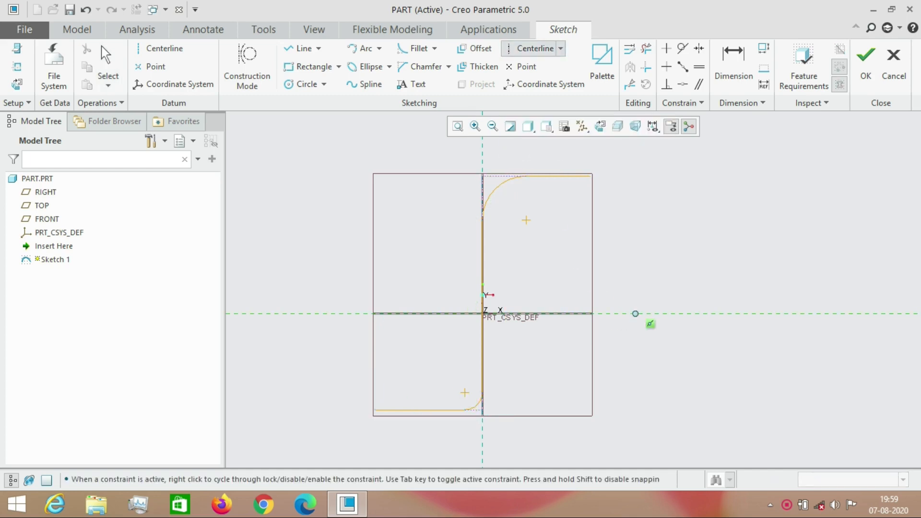
pyautogui.click(578, 314)
pyautogui.click(452, 313)
pyautogui.middleClick(442, 269)
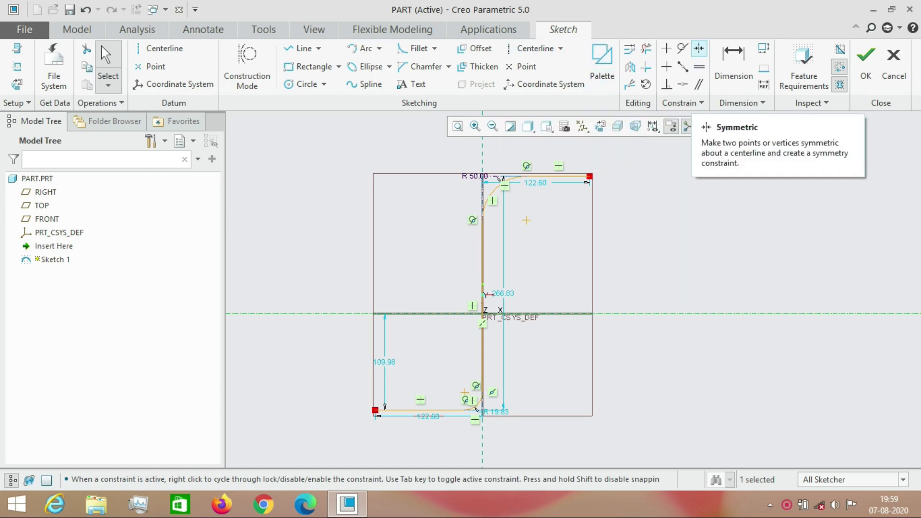
# Make the two fillet end points on the vertical line symmetric about the horizontal centerline.
pyautogui.click(699, 48)
pyautogui.click(639, 313)
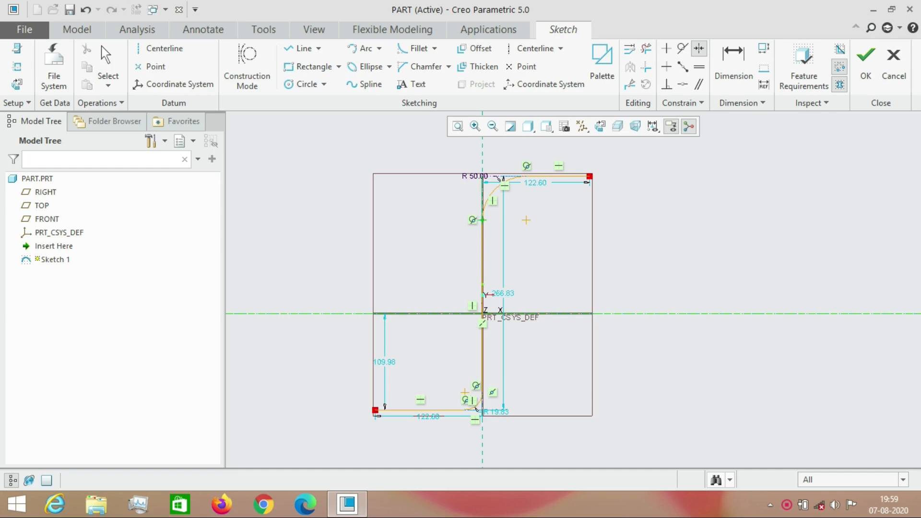
pyautogui.click(476, 408)
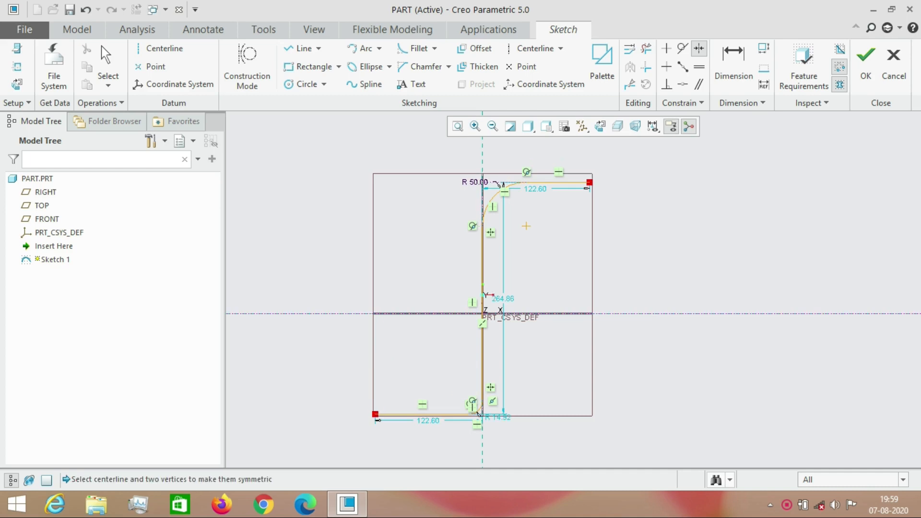
pyautogui.middleClick(478, 414)
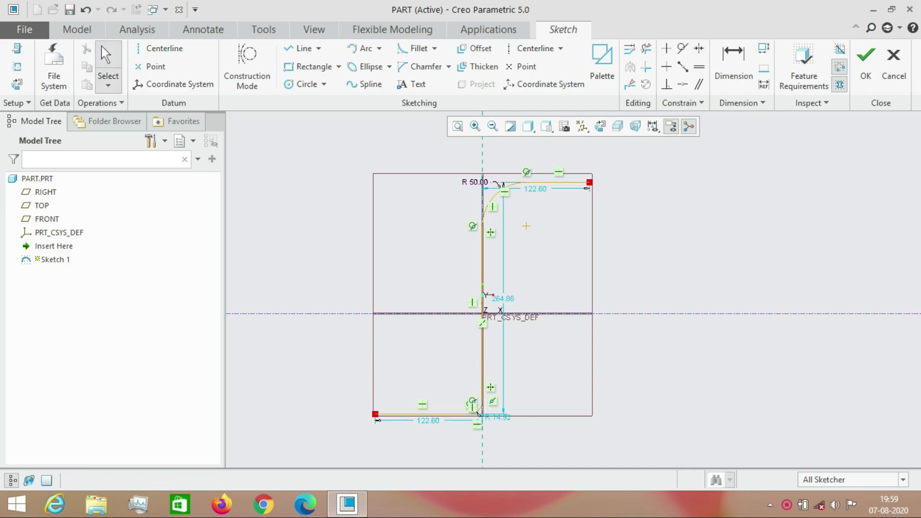
# Set the lower horizontal dimension to 100 mm and the overall height of the path to 300 mm.
pyautogui.doubleClick(476, 419)
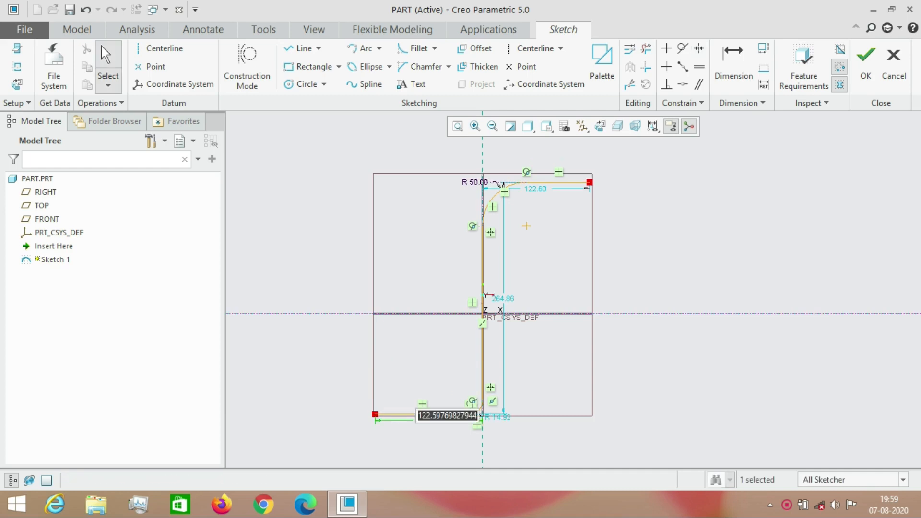
pyautogui.write('100')
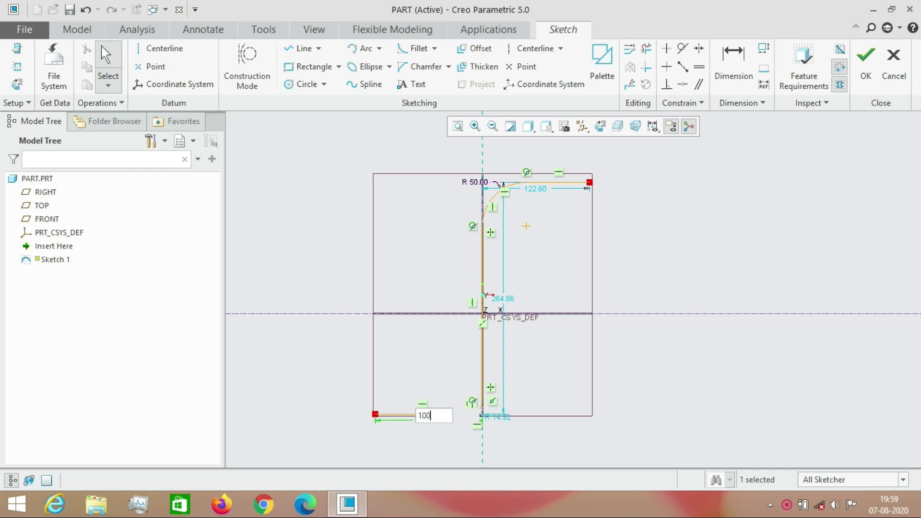
pyautogui.press('Return')
pyautogui.doubleClick(512, 299)
pyautogui.write('300')
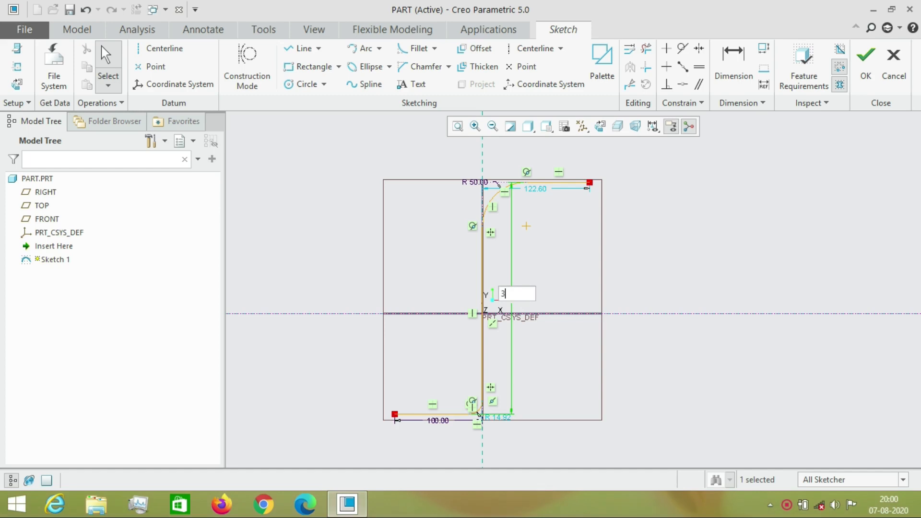
pyautogui.press('Return')
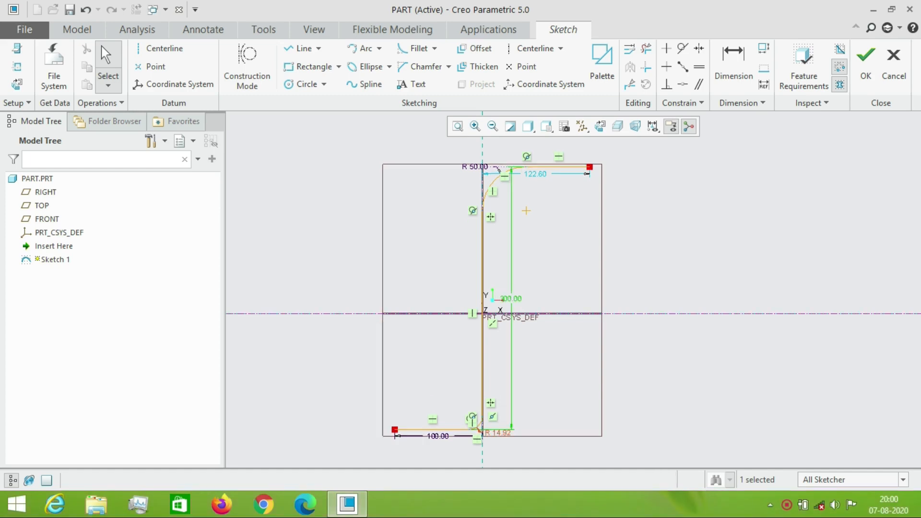
# Set the lower fillet radius to 50 mm and finish the path sketch.
pyautogui.doubleClick(502, 432)
pyautogui.write('40')
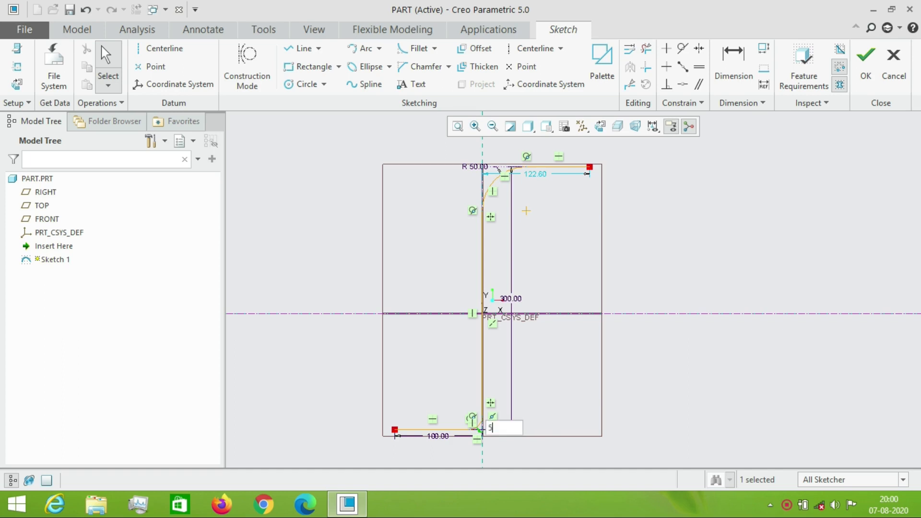
pyautogui.press('Return')
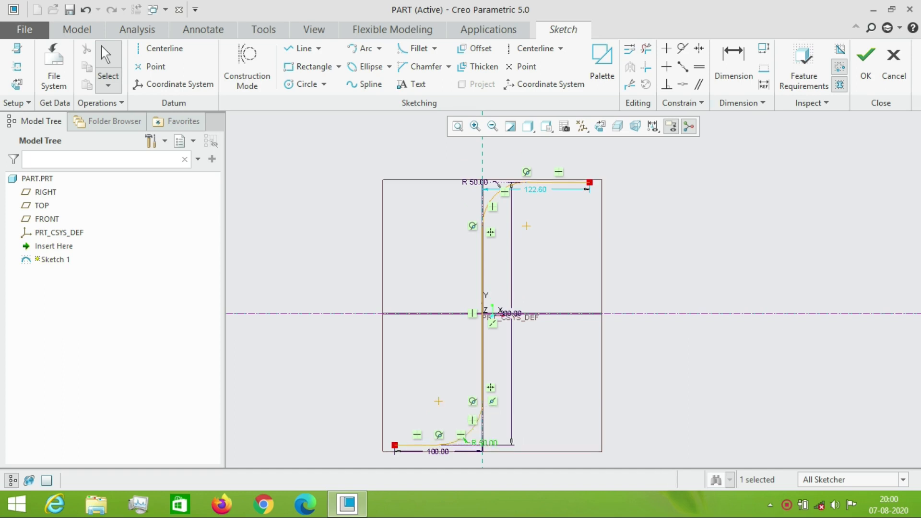
pyautogui.click(866, 63)
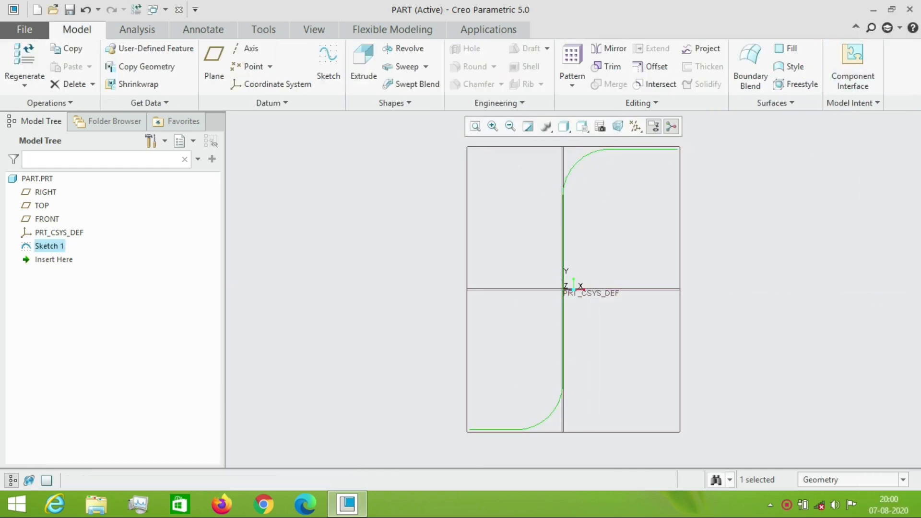
# Start a solid sweep along the Z-shaped path and open its section sketch in a 3D view.
pyautogui.click(407, 66)
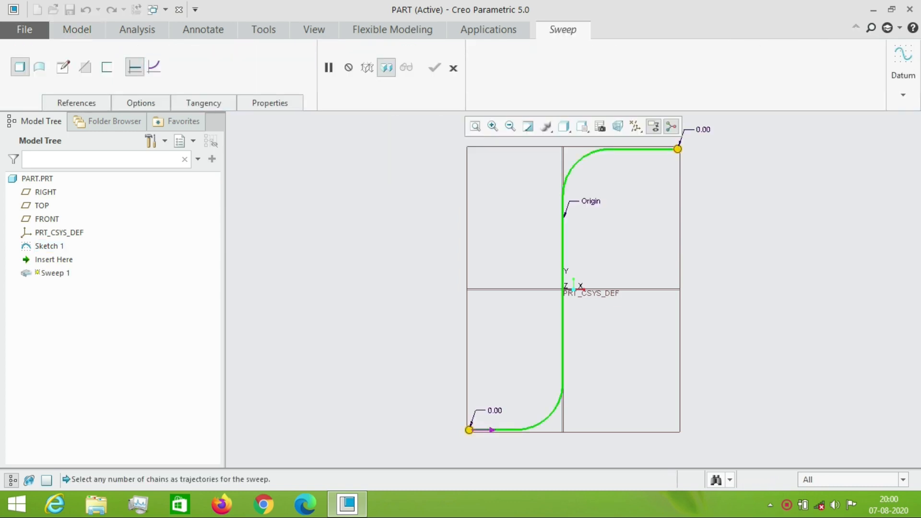
pyautogui.click(63, 66)
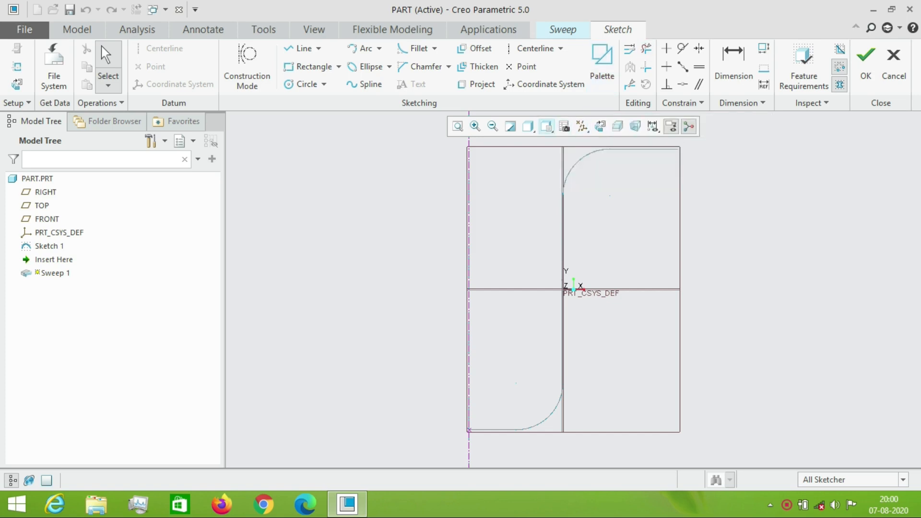
pyautogui.click(546, 126)
pyautogui.click(595, 153)
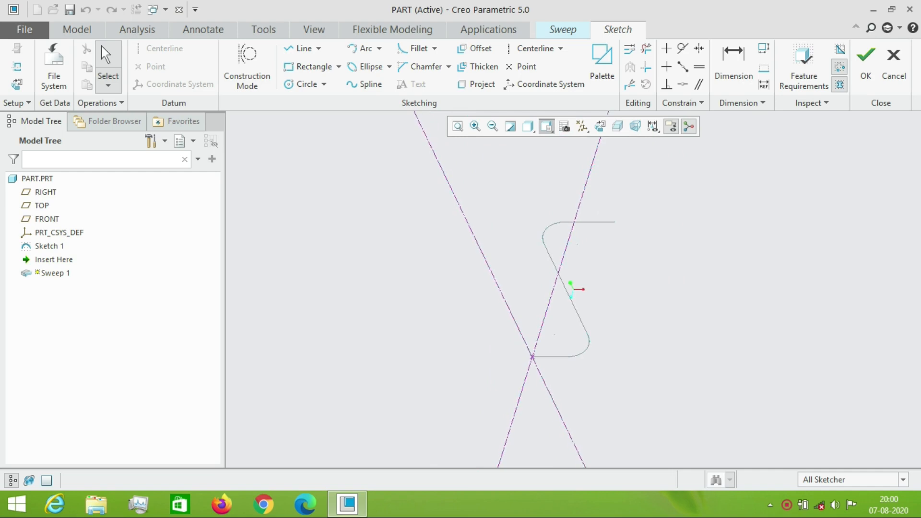
# Sketch a circle centred on the start point of the path and set its diameter to 50 mm.
pyautogui.click(303, 84)
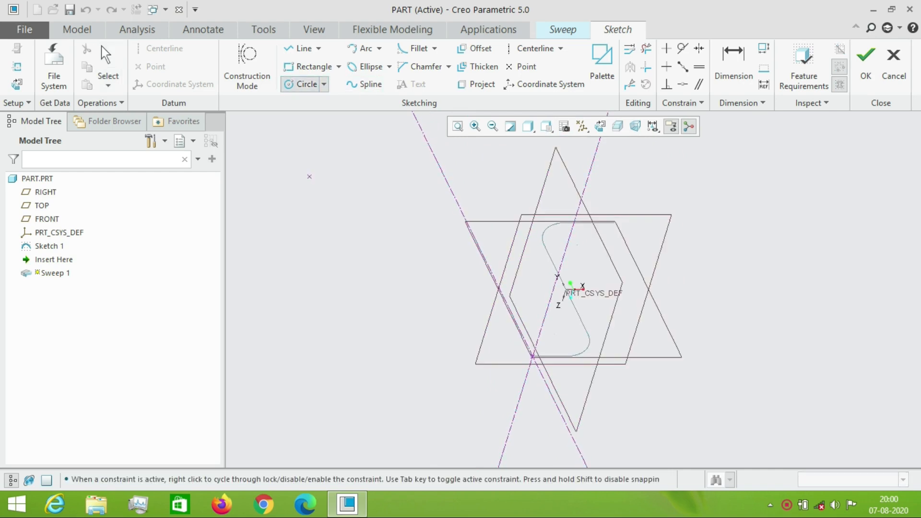
pyautogui.click(533, 357)
pyautogui.click(535, 394)
pyautogui.middleClick(552, 358)
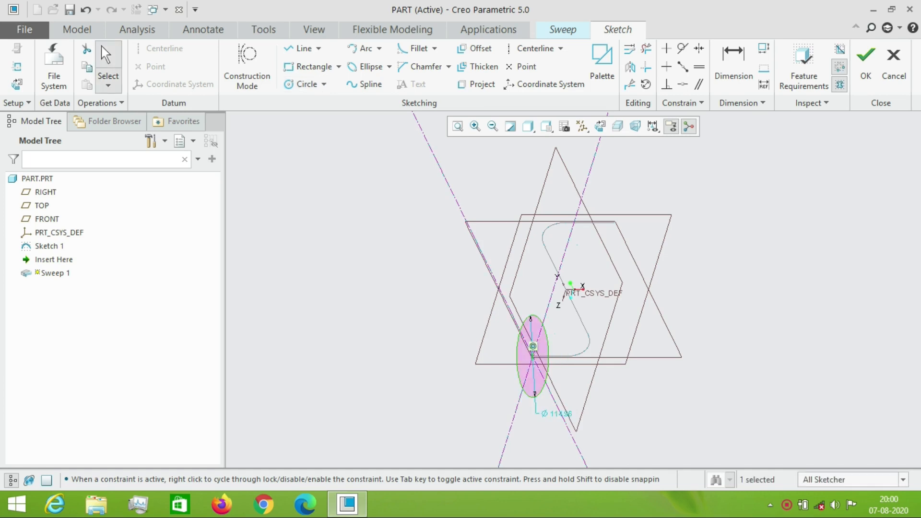
pyautogui.doubleClick(556, 414)
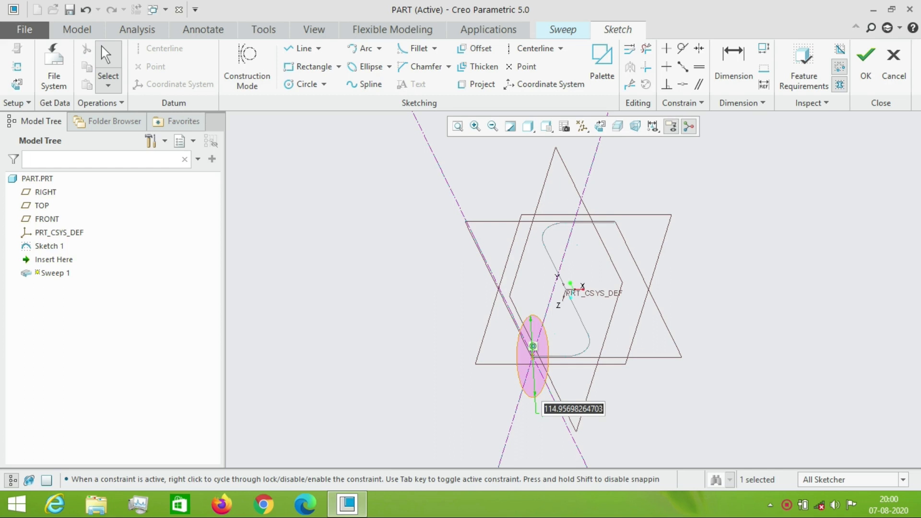
pyautogui.write('50')
pyautogui.press('Return')
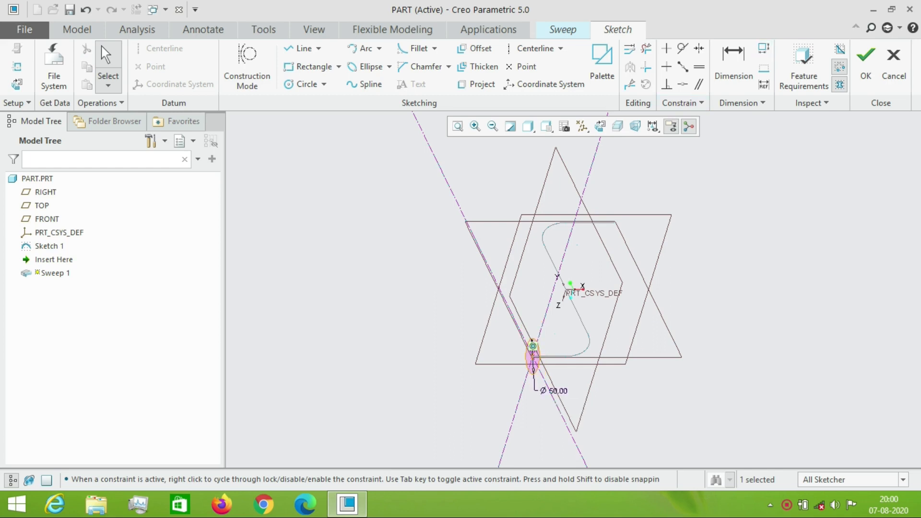
# Finish the circular section sketch and complete the solid sweep along the Z-shaped path.
pyautogui.click(867, 60)
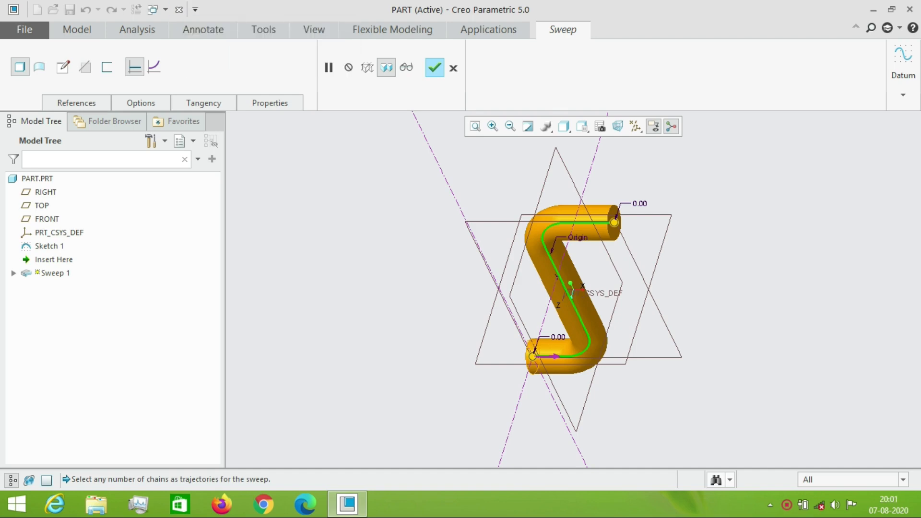
pyautogui.click(434, 67)
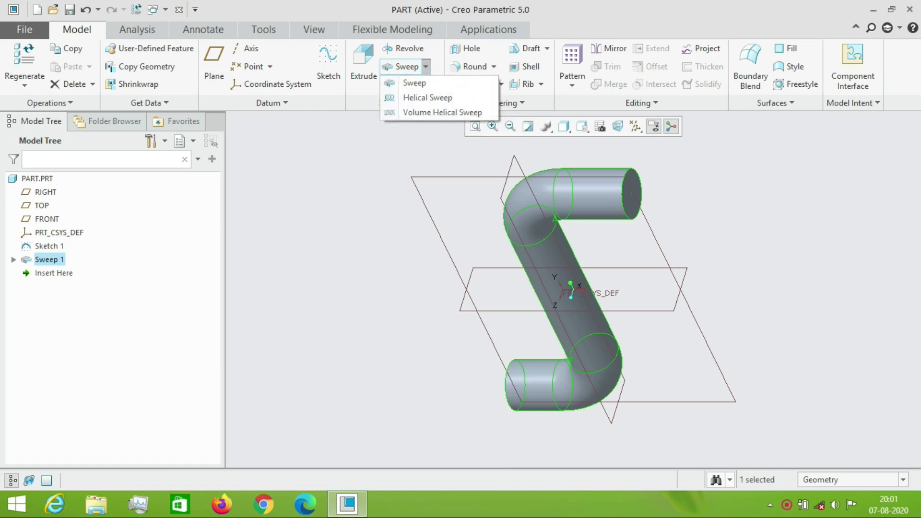
pyautogui.press('Escape')
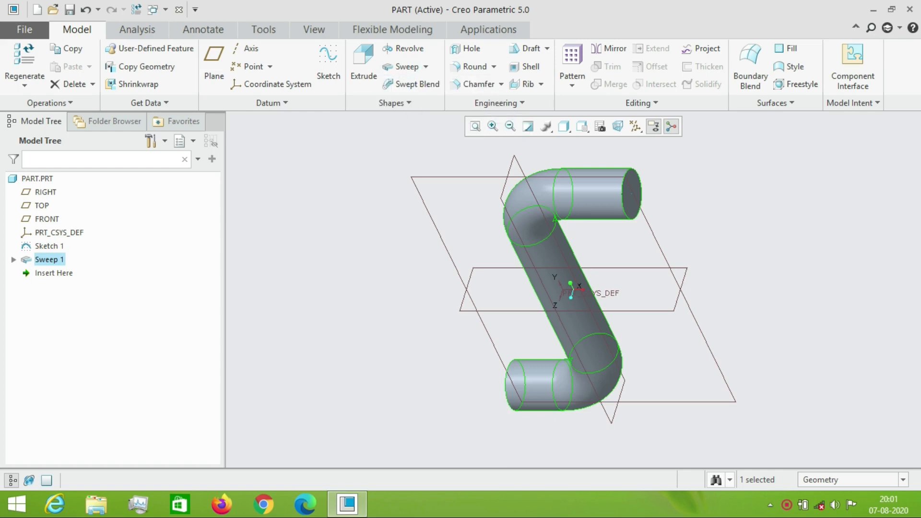
# Delete the Z-shaped sweep and its path sketch from the part.
pyautogui.rightClick(48, 260)
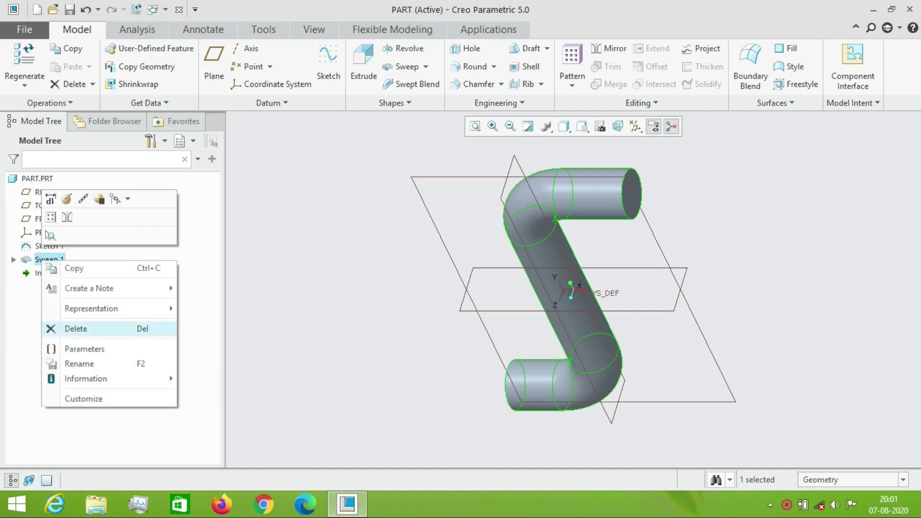
pyautogui.click(75, 329)
pyautogui.click(426, 270)
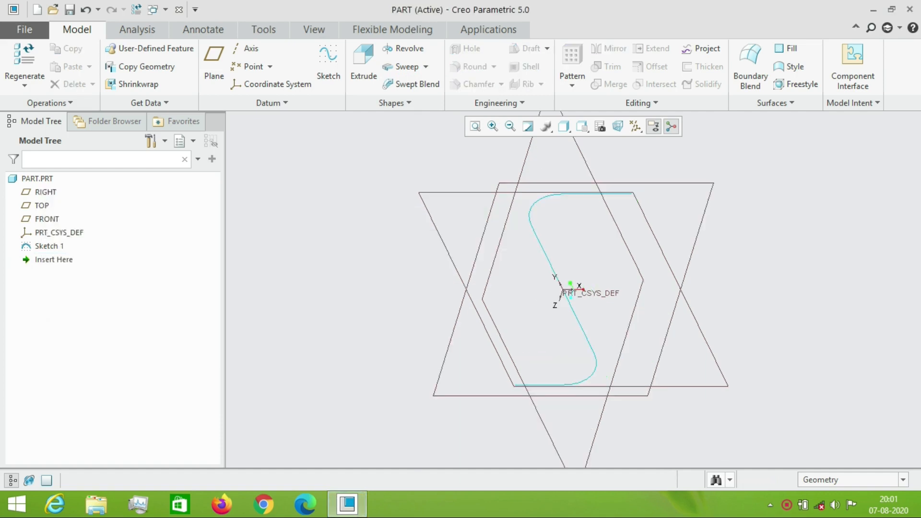
pyautogui.click(48, 246)
pyautogui.rightClick(49, 246)
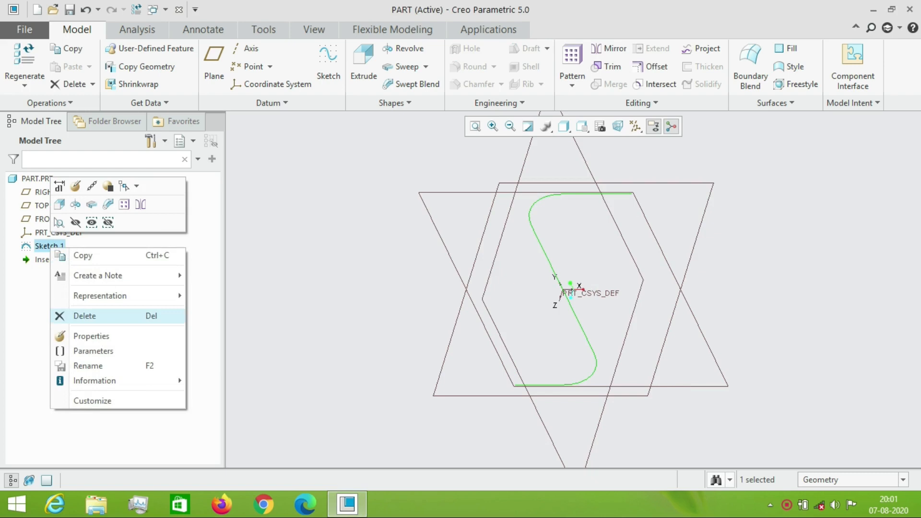
pyautogui.click(82, 316)
pyautogui.click(426, 271)
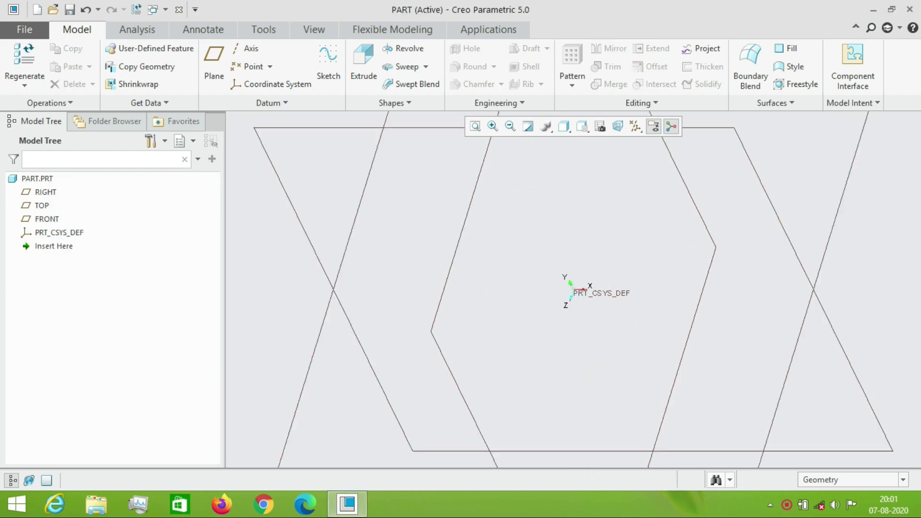
pyautogui.click(476, 126)
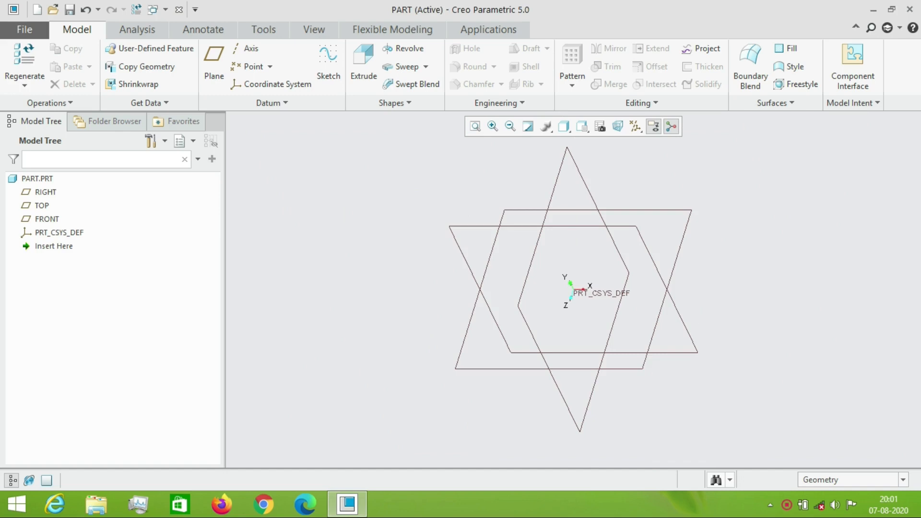
# Start a solid helical sweep and open its profile sketch on the FRONT plane in a 2D view.
pyautogui.click(426, 67)
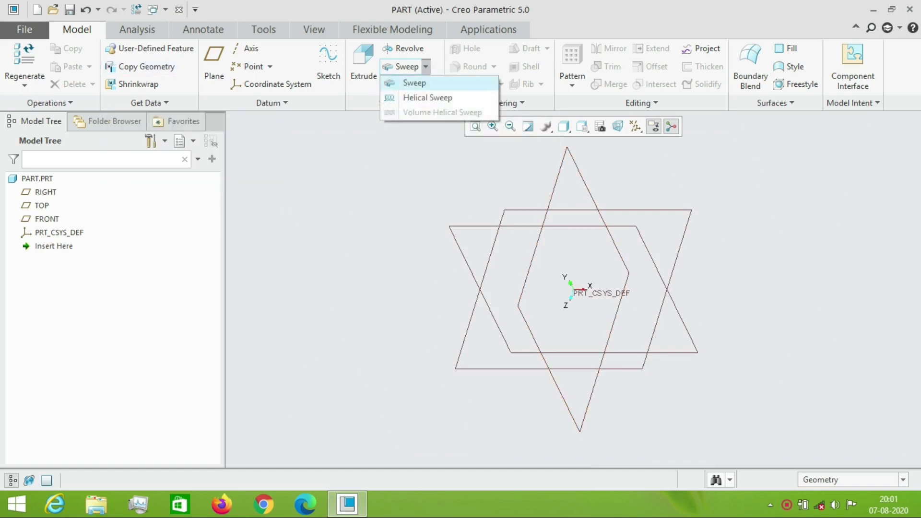
pyautogui.click(428, 98)
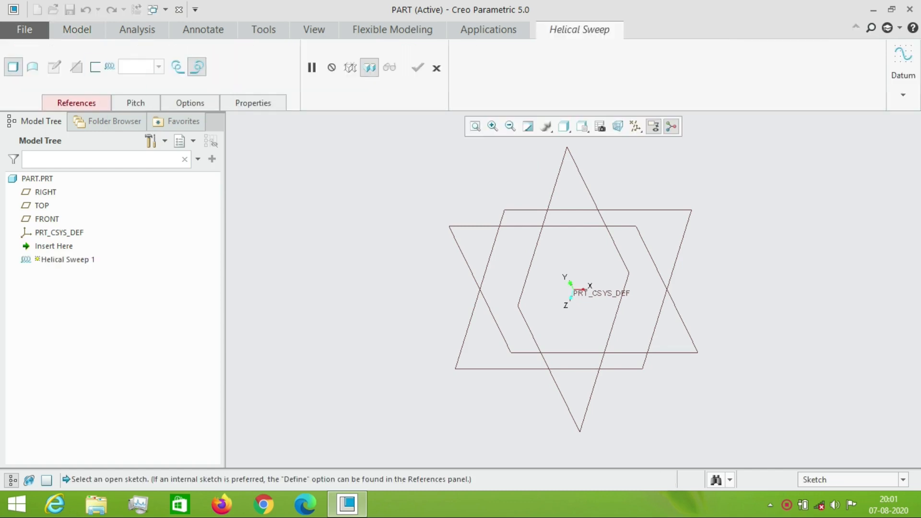
pyautogui.click(77, 103)
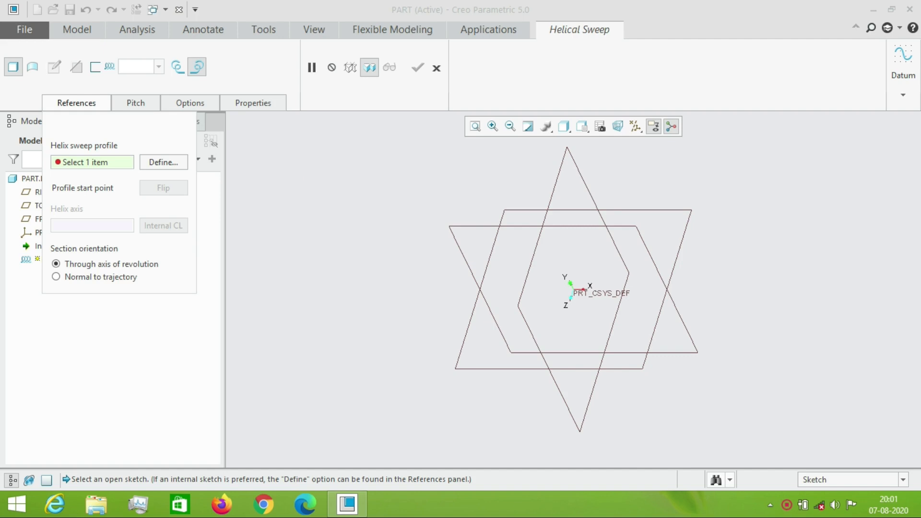
pyautogui.click(163, 162)
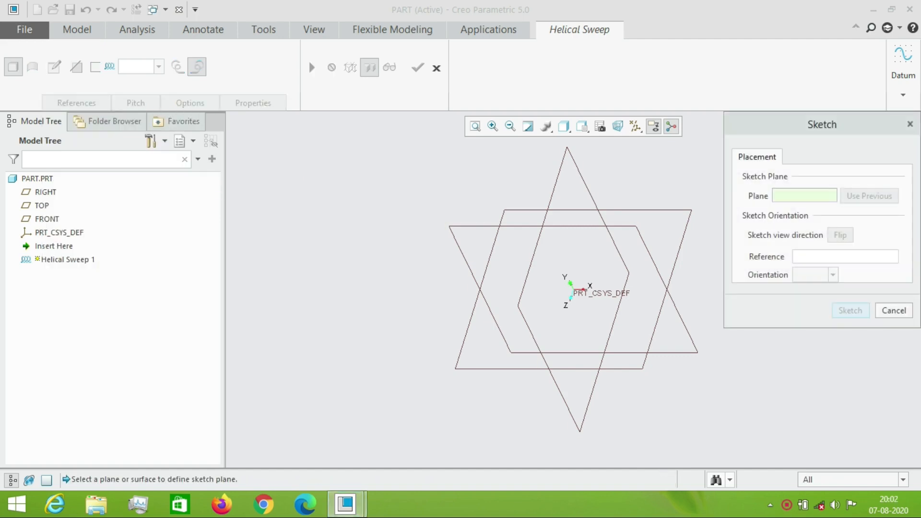
pyautogui.click(587, 352)
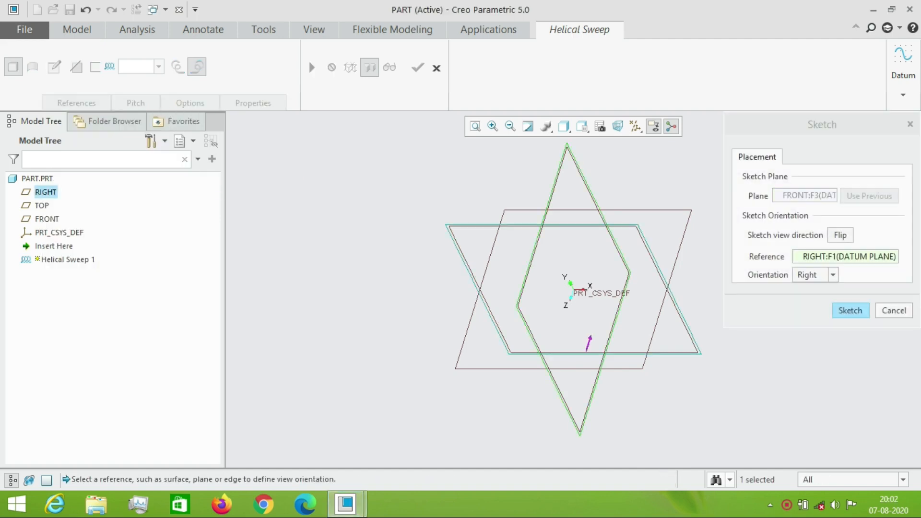
pyautogui.press('Return')
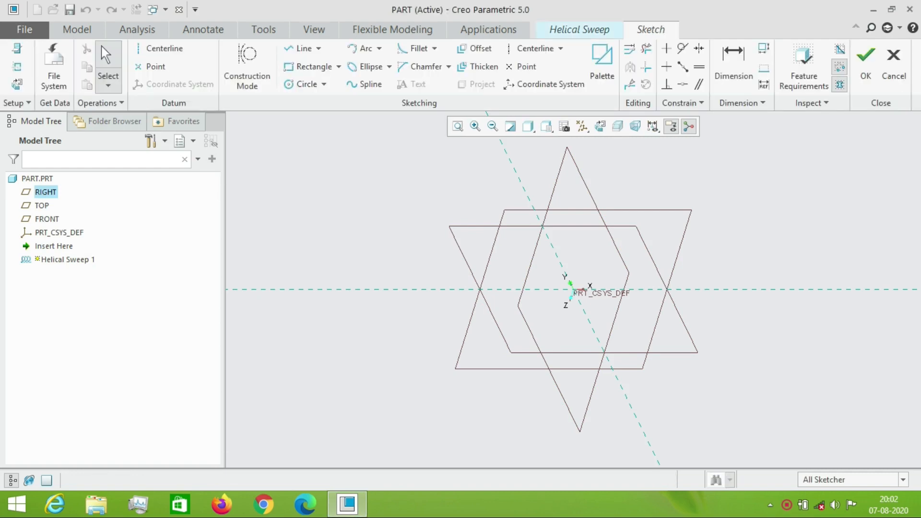
pyautogui.click(600, 126)
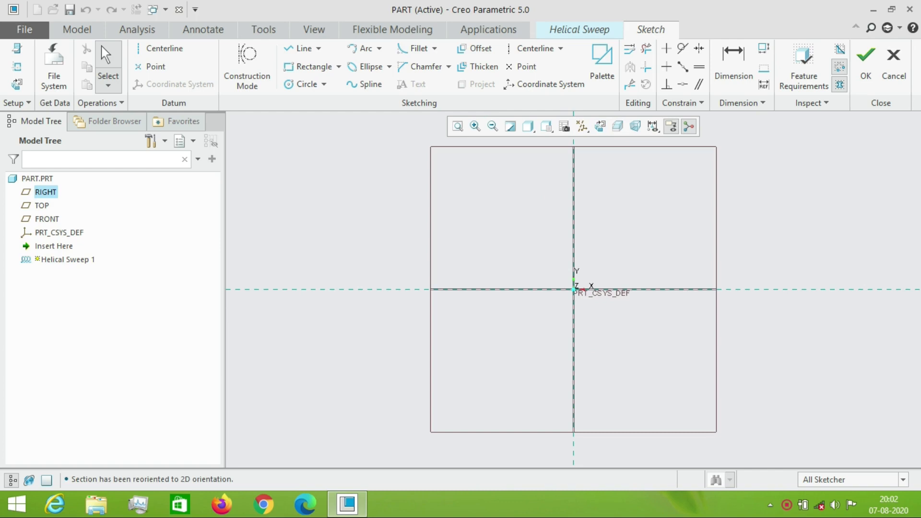
pyautogui.click(318, 48)
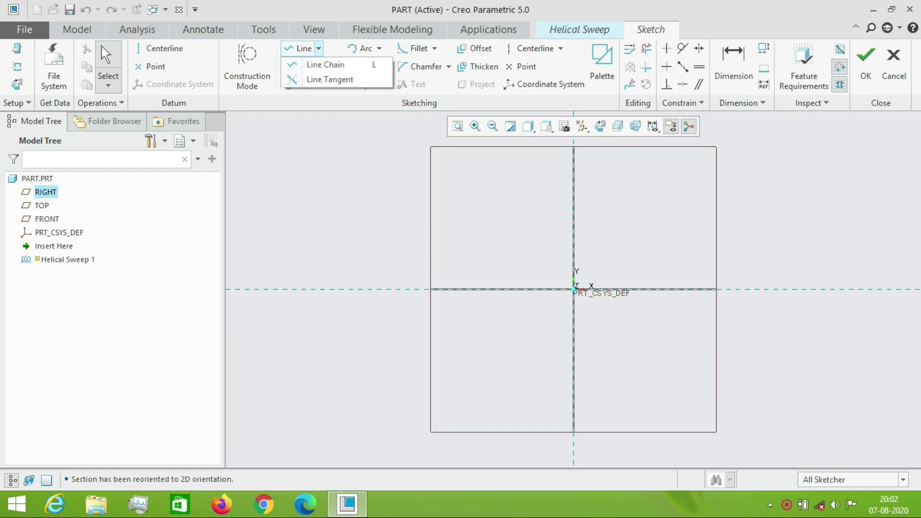
pyautogui.click(324, 64)
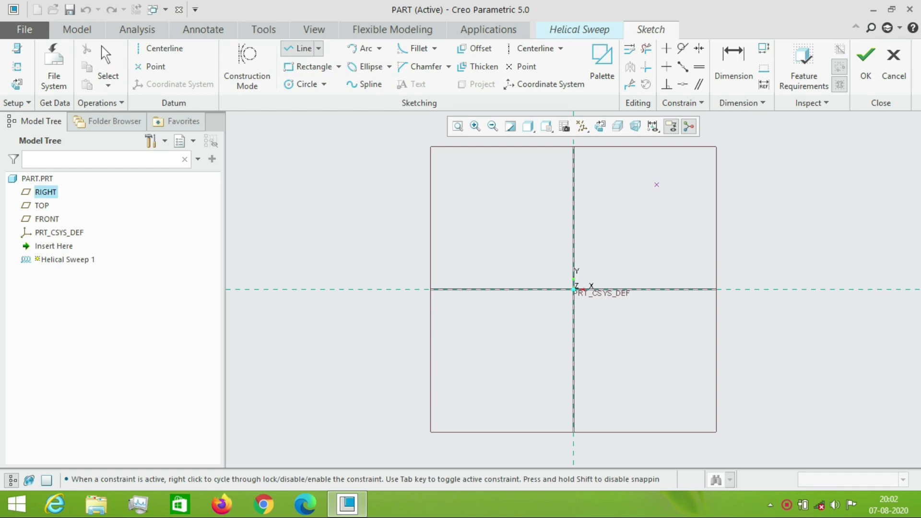
pyautogui.click(656, 185)
pyautogui.click(657, 289)
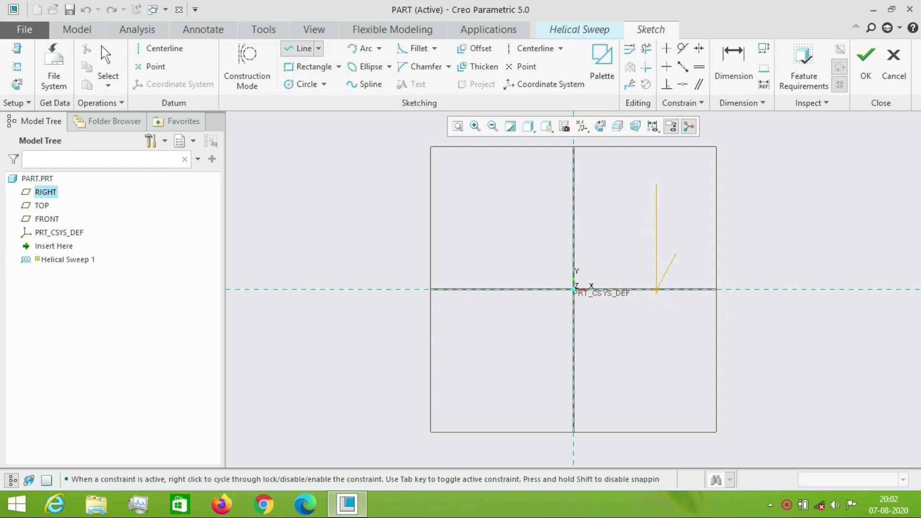
pyautogui.middleClick(677, 254)
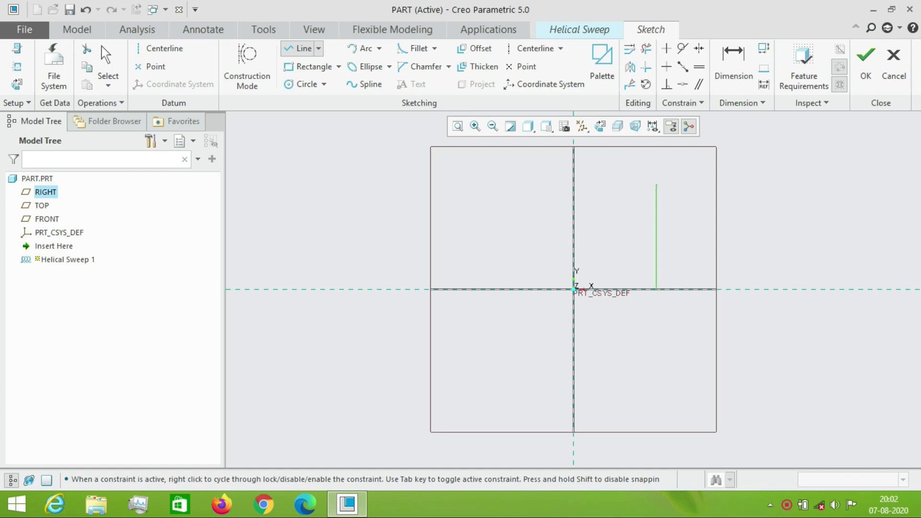
pyautogui.middleClick(677, 253)
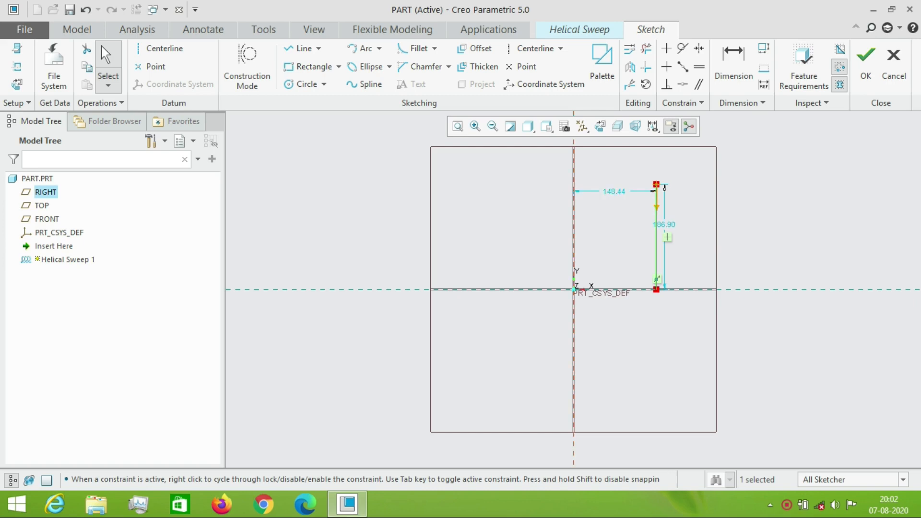
pyautogui.click(85, 10)
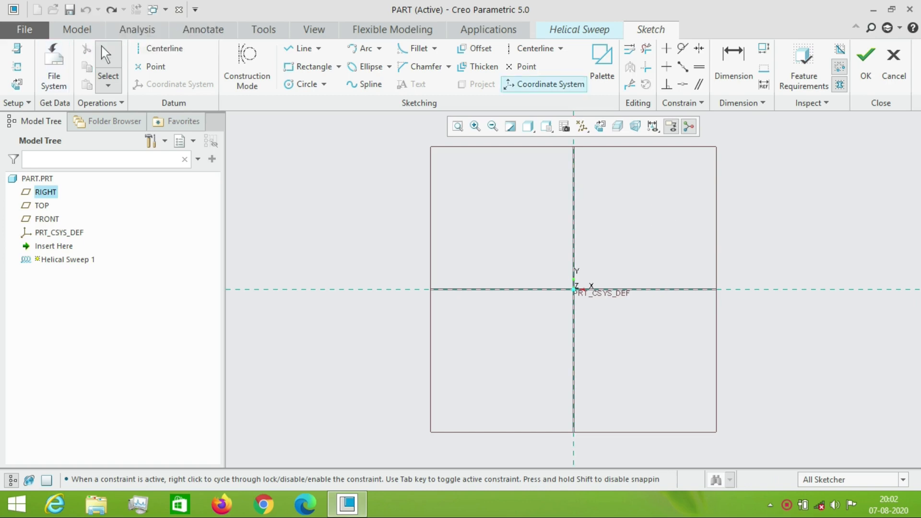
# Sketch a vertical profile line about 353 mm long, crossing the horizontal reference about 153 mm to the right of the vertical reference.
pyautogui.click(319, 48)
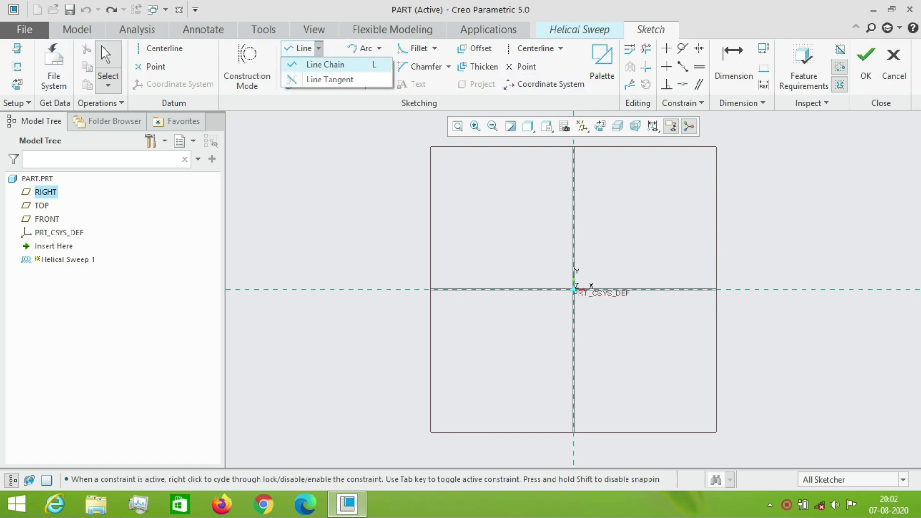
pyautogui.click(314, 65)
pyautogui.click(660, 187)
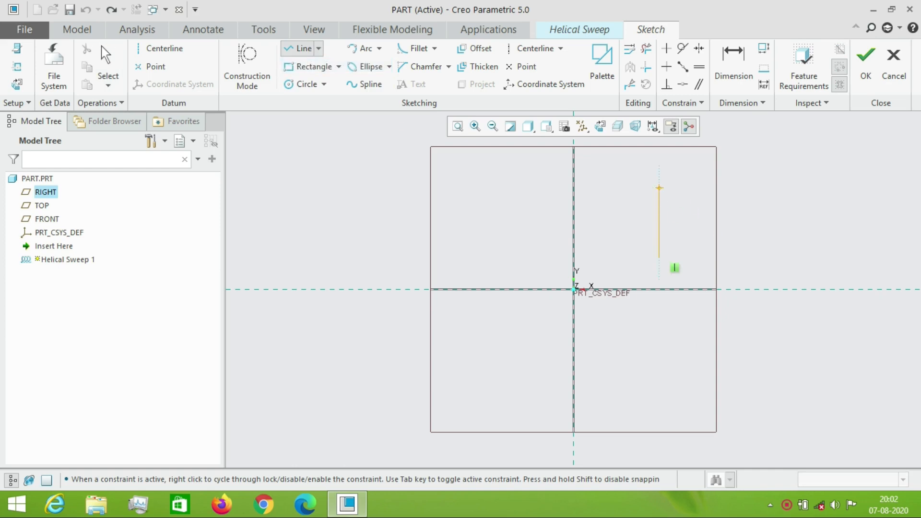
pyautogui.click(659, 387)
pyautogui.middleClick(660, 386)
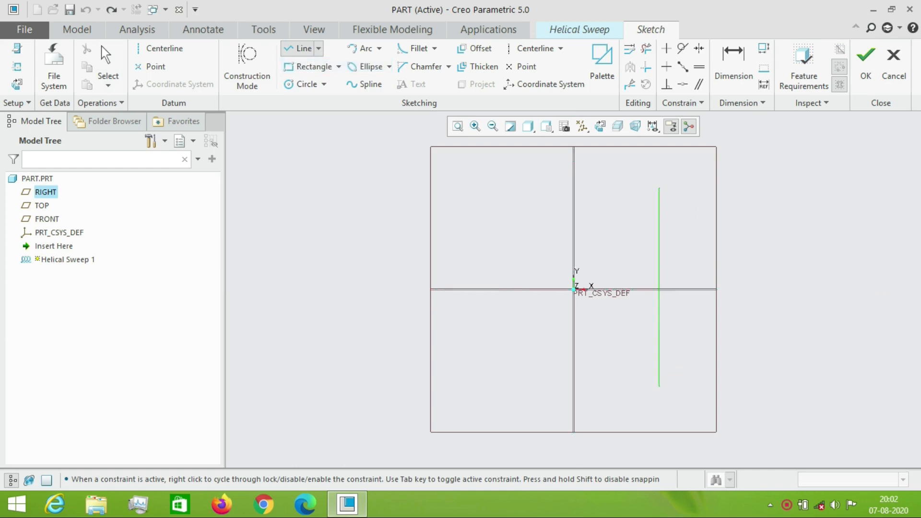
pyautogui.middleClick(659, 386)
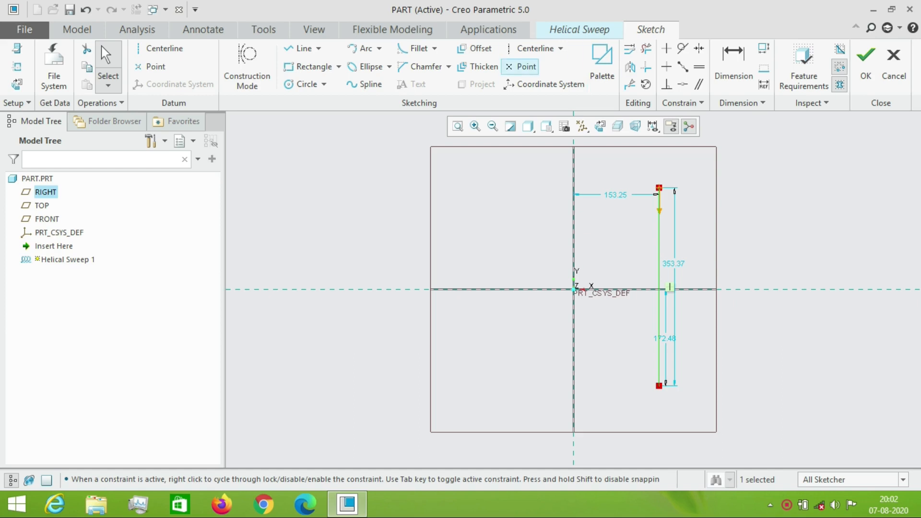
# Add a horizontal centerline along the horizontal reference through the origin.
pyautogui.click(535, 48)
pyautogui.middleClick(633, 240)
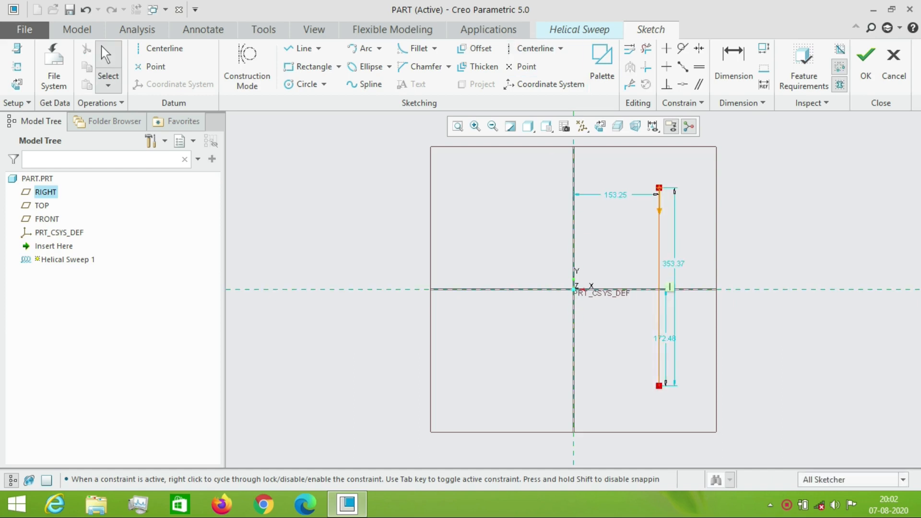
pyautogui.click(744, 289)
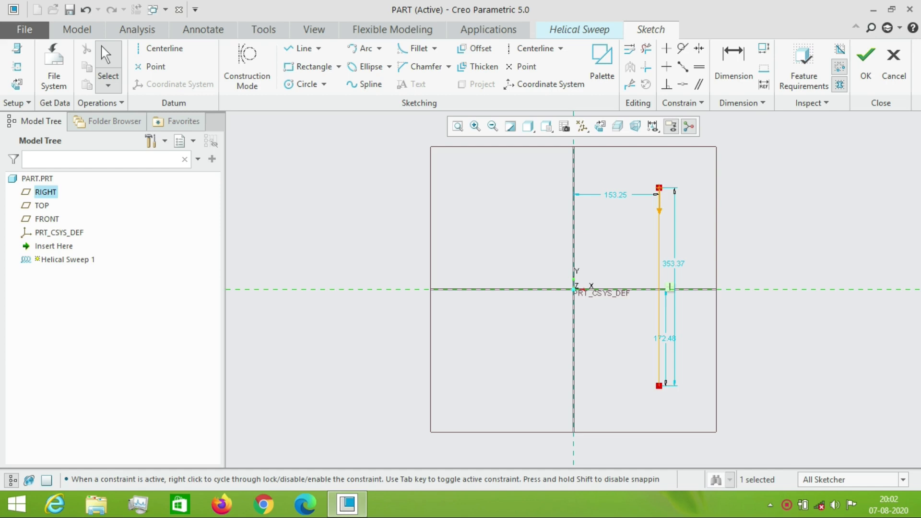
pyautogui.click(534, 48)
pyautogui.click(780, 289)
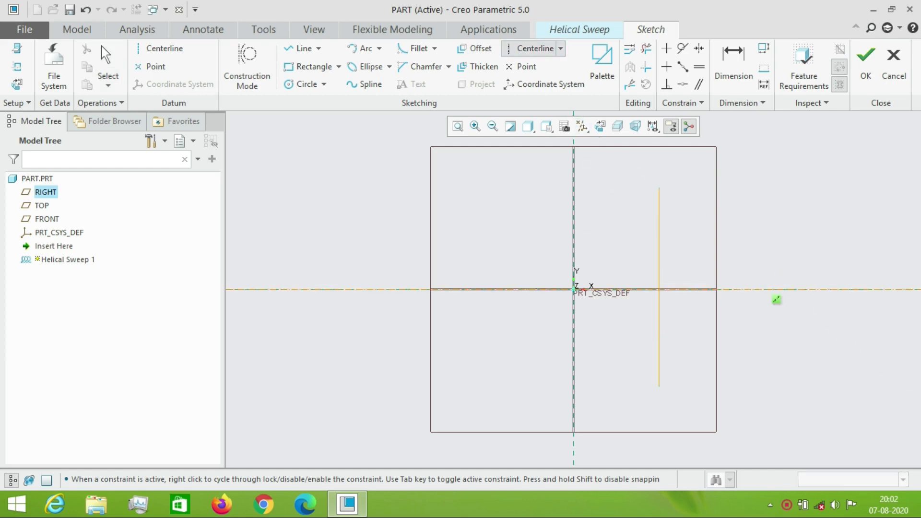
pyautogui.middleClick(695, 300)
pyautogui.click(661, 298)
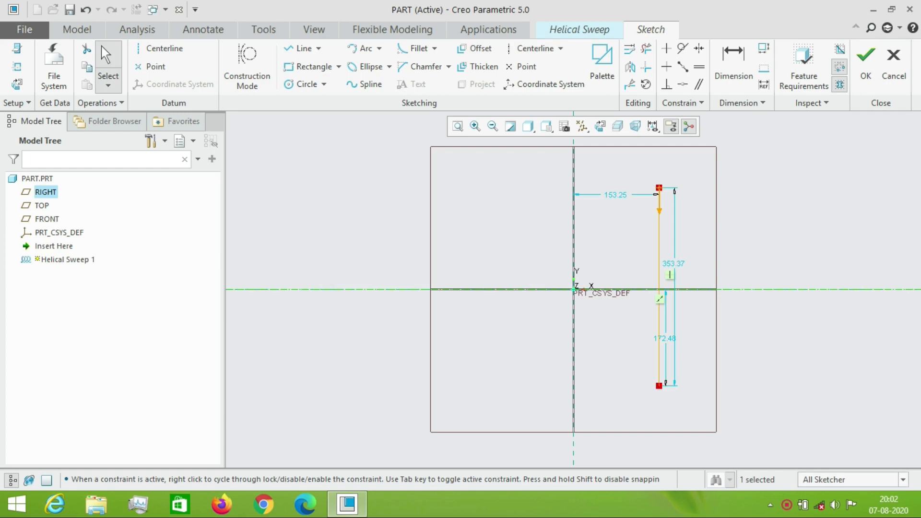
# Make the two endpoints of the vertical profile line symmetric about the horizontal centerline.
pyautogui.click(699, 48)
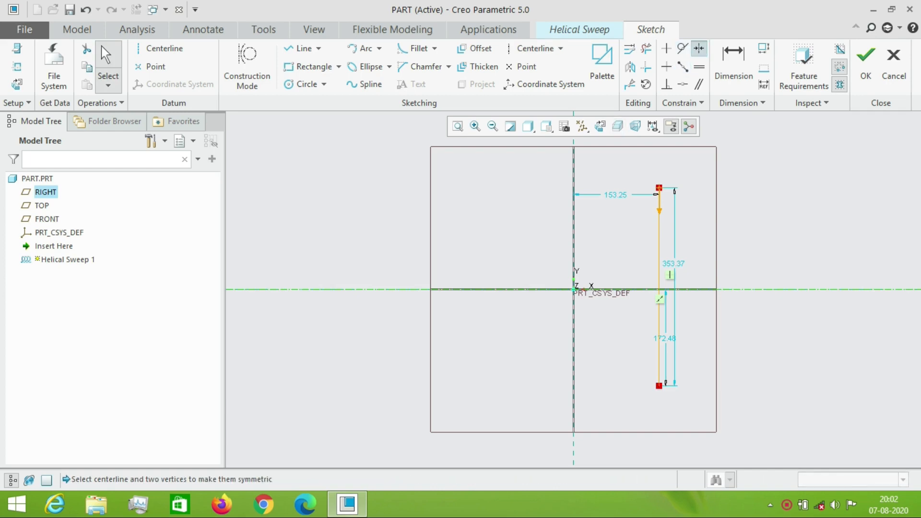
pyautogui.click(691, 290)
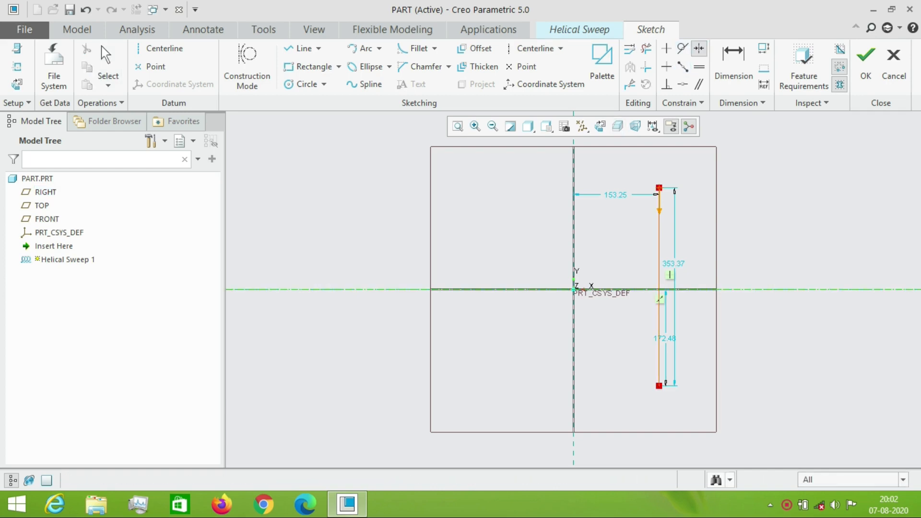
pyautogui.click(660, 187)
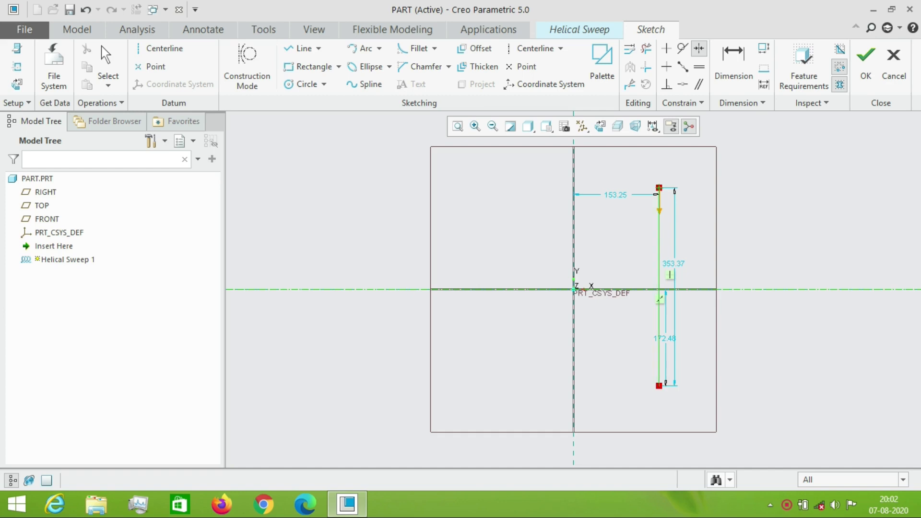
pyautogui.click(660, 385)
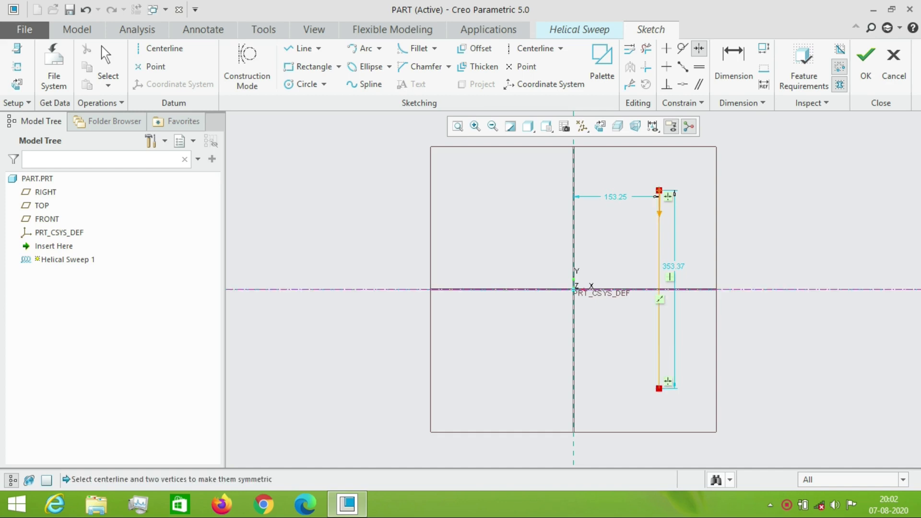
pyautogui.press('Escape')
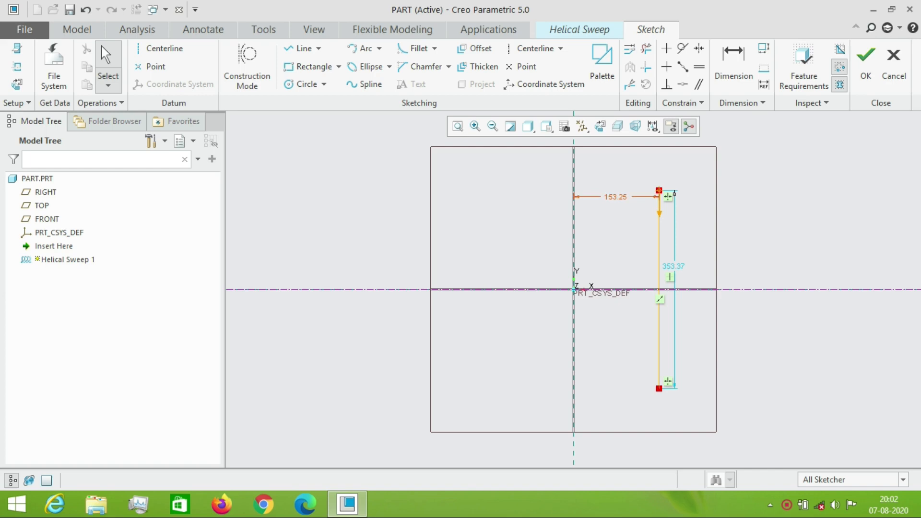
pyautogui.doubleClick(615, 196)
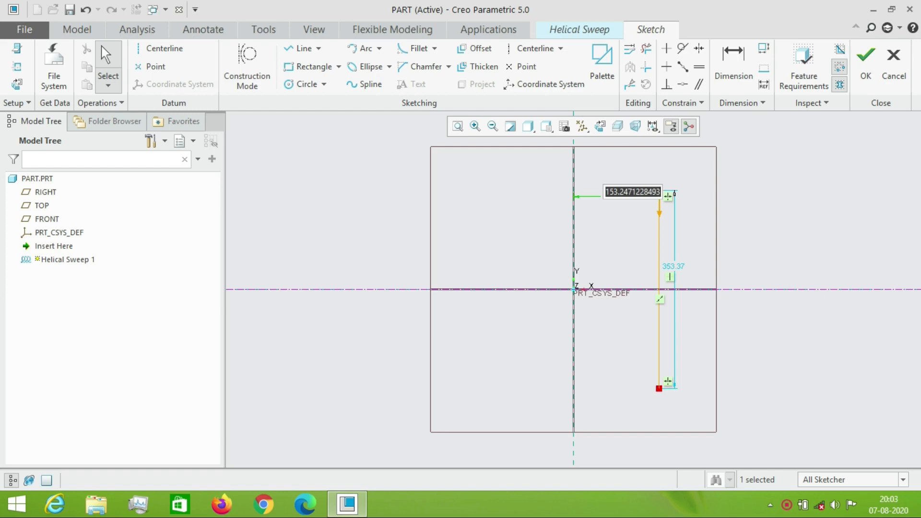
pyautogui.write('00')
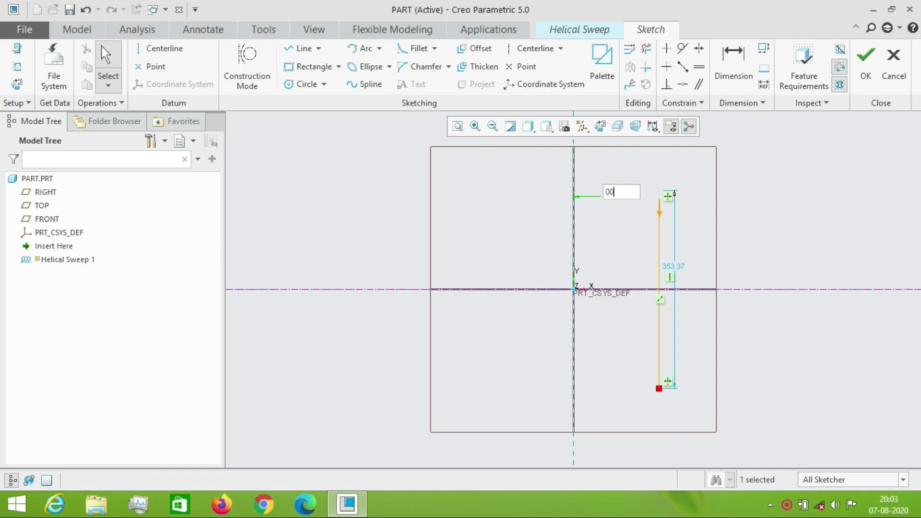
pyautogui.press('Return')
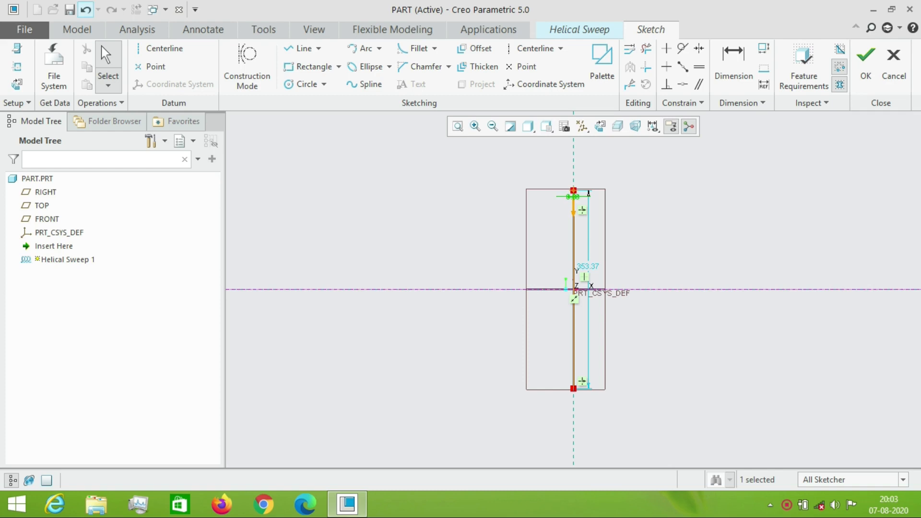
pyautogui.click(86, 10)
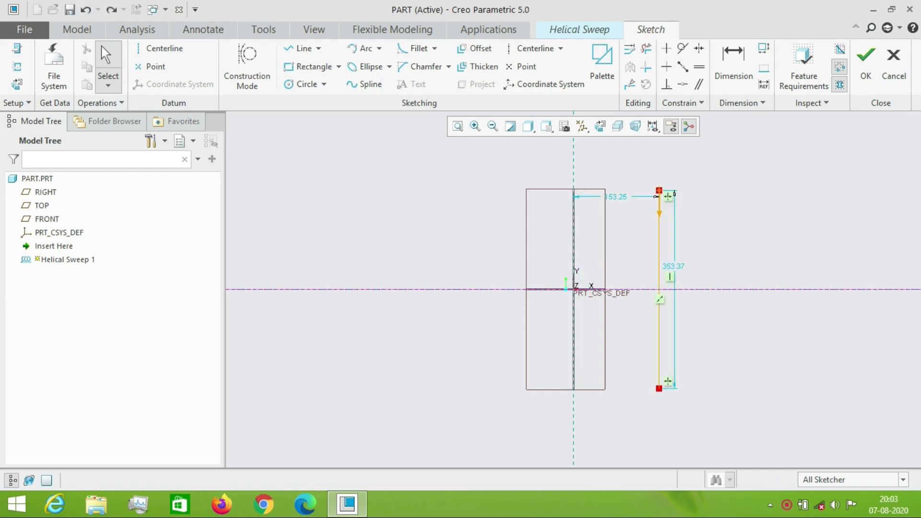
# Set the vertical profile line's distance from the vertical reference to 200 mm and its length to 500 mm.
pyautogui.doubleClick(658, 196)
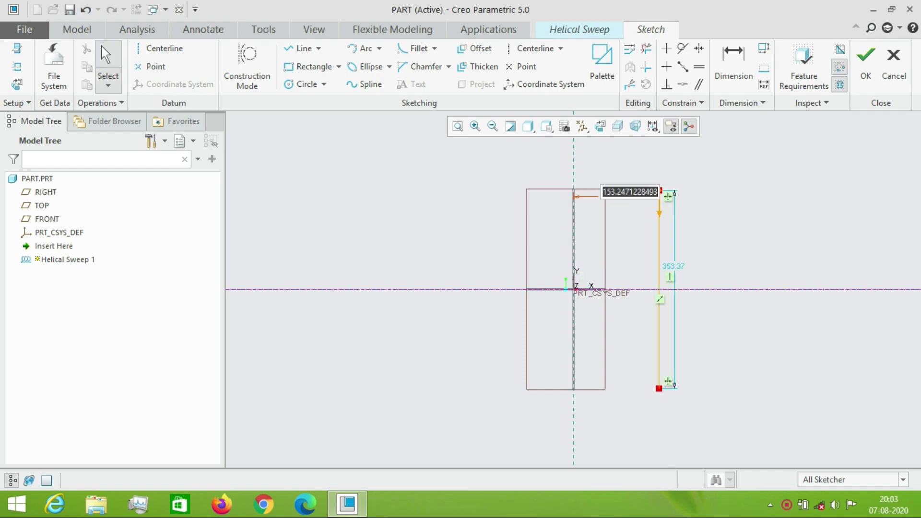
pyautogui.write('00')
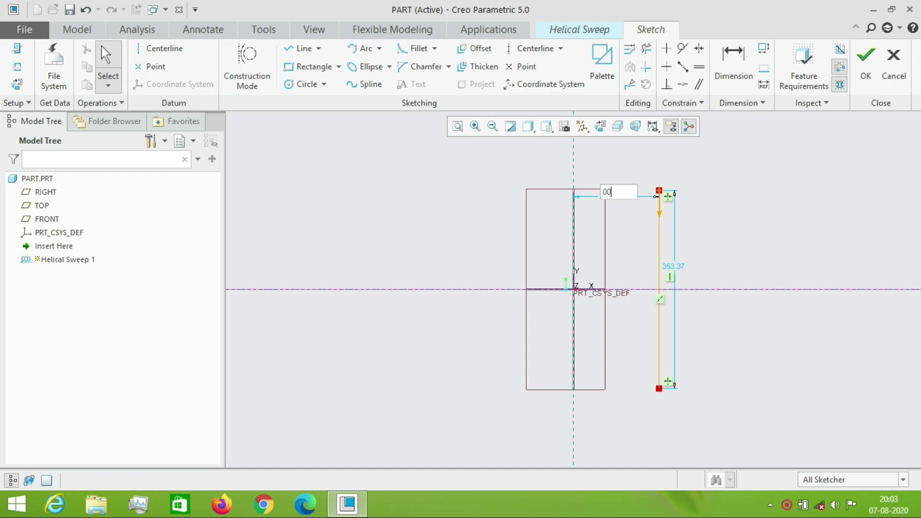
pyautogui.press('BackSpace')
pyautogui.press('BackSpace')
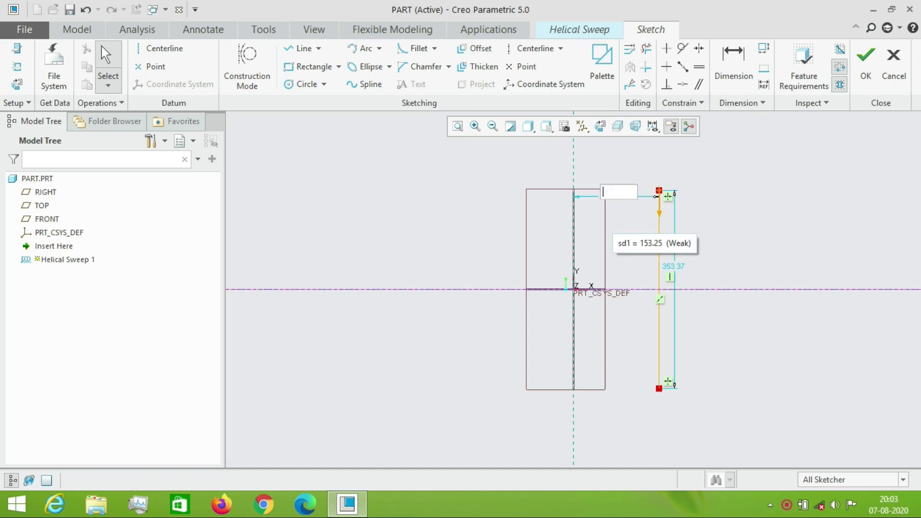
pyautogui.write('200')
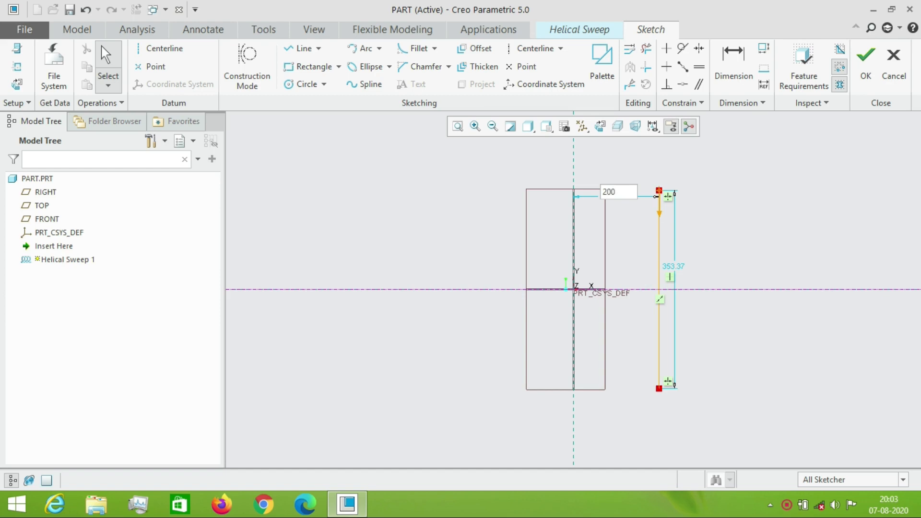
pyautogui.press('Return')
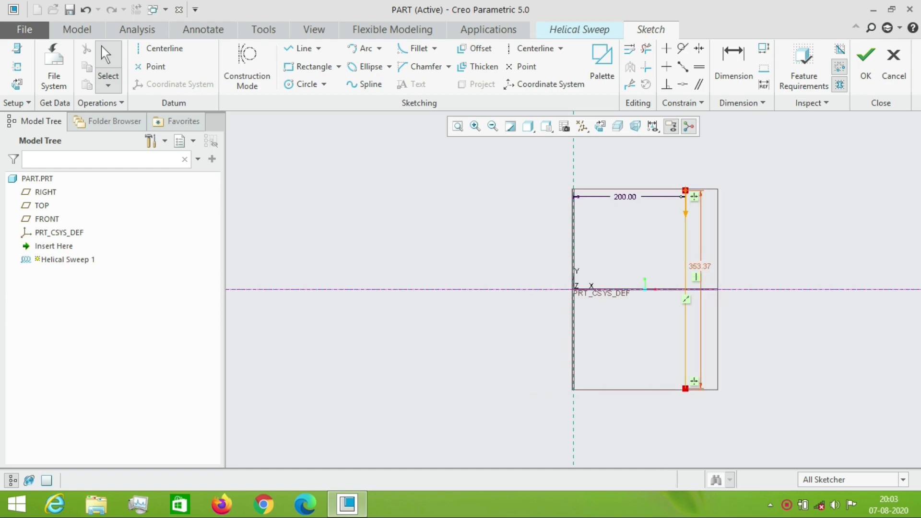
pyautogui.doubleClick(700, 266)
pyautogui.write('500')
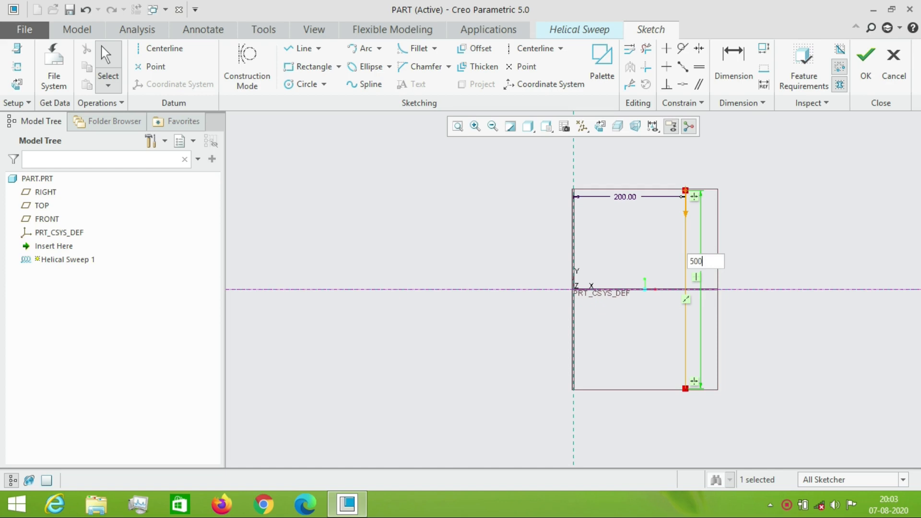
pyautogui.press('Return')
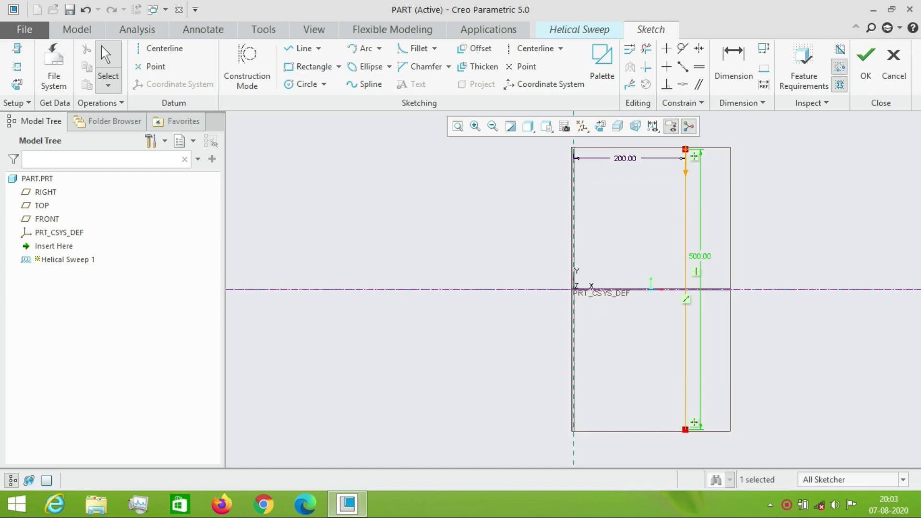
# Add a vertical centerline along the vertical reference through the origin as the helix axis and finish the profile sketch.
pyautogui.click(158, 48)
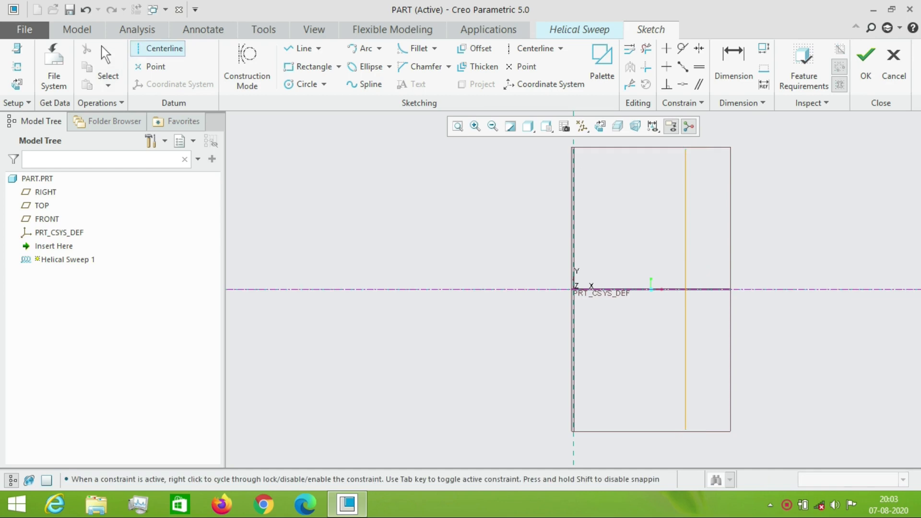
pyautogui.click(574, 210)
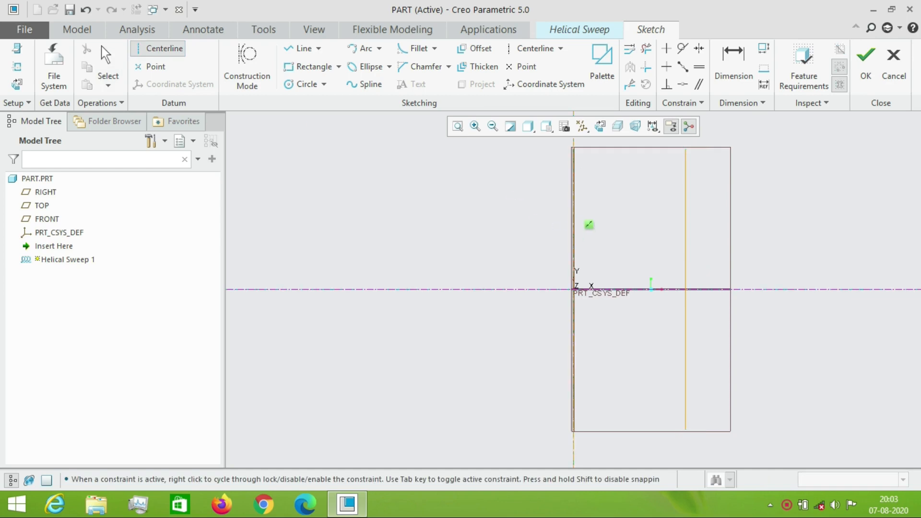
pyautogui.click(588, 335)
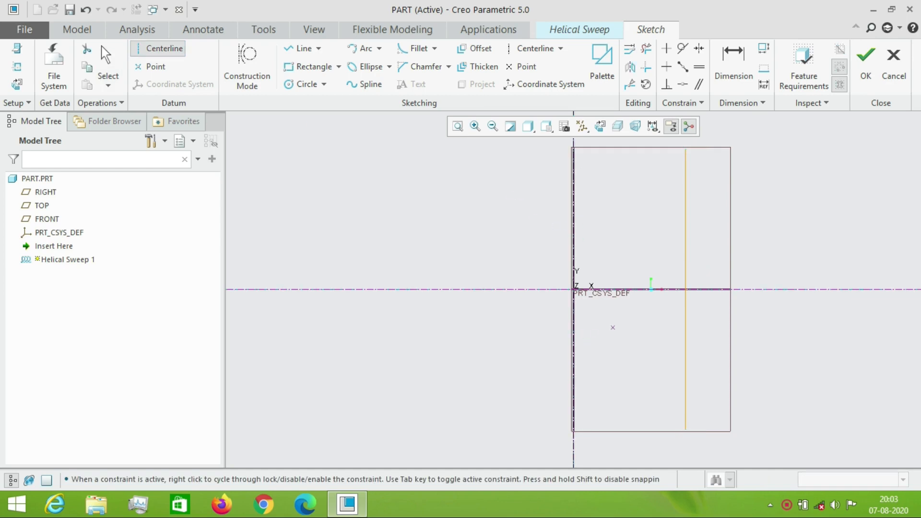
pyautogui.middleClick(612, 328)
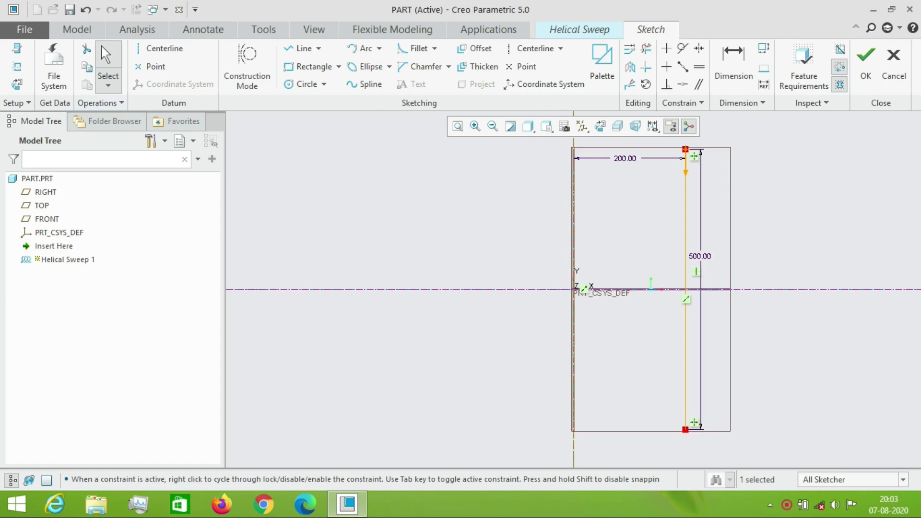
pyautogui.click(867, 60)
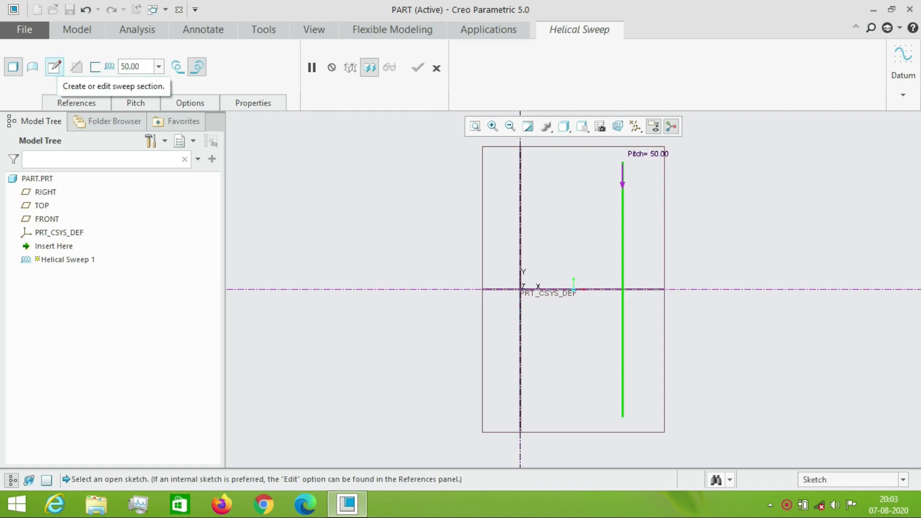
# Open the sweep section sketch and draw a circle about 40 mm in diameter centered on the start point of the profile line.
pyautogui.click(54, 67)
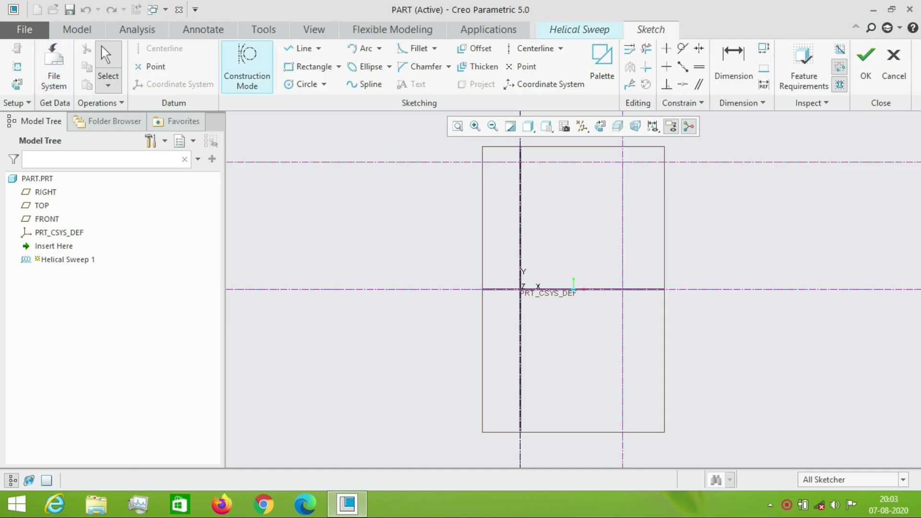
pyautogui.click(302, 84)
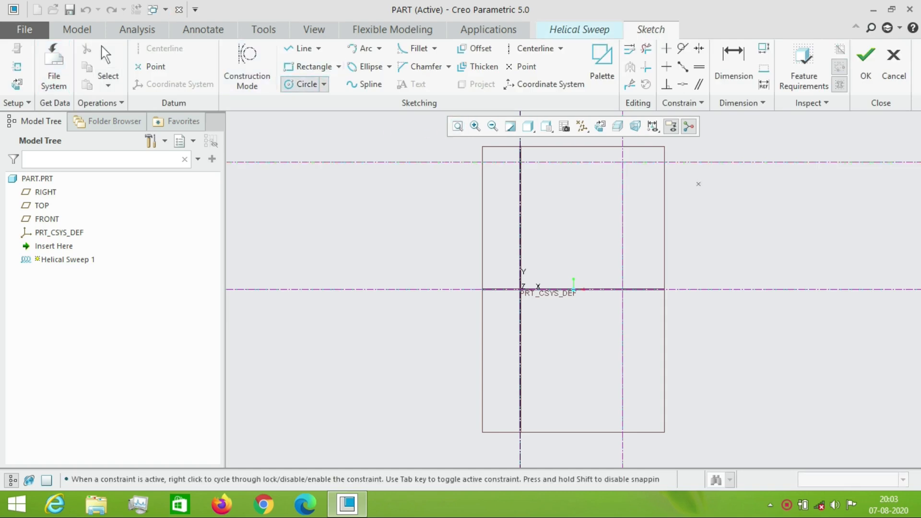
pyautogui.click(623, 162)
pyautogui.click(633, 162)
pyautogui.middleClick(650, 152)
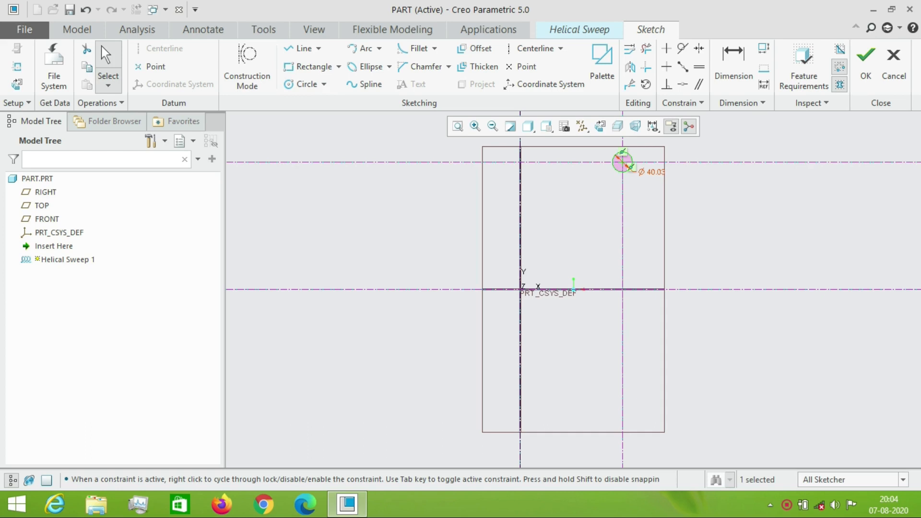
# Set the section circle's diameter to 30 mm and finish the section sketch.
pyautogui.doubleClick(653, 171)
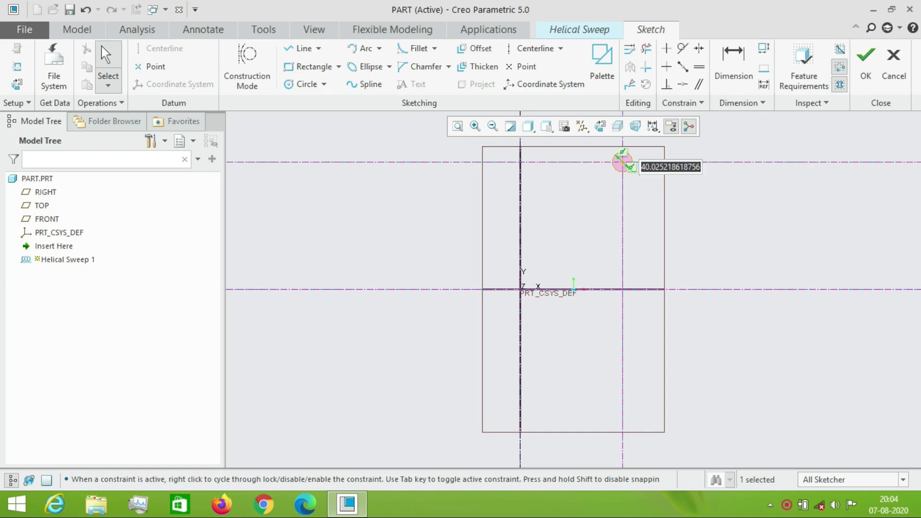
pyautogui.write('18')
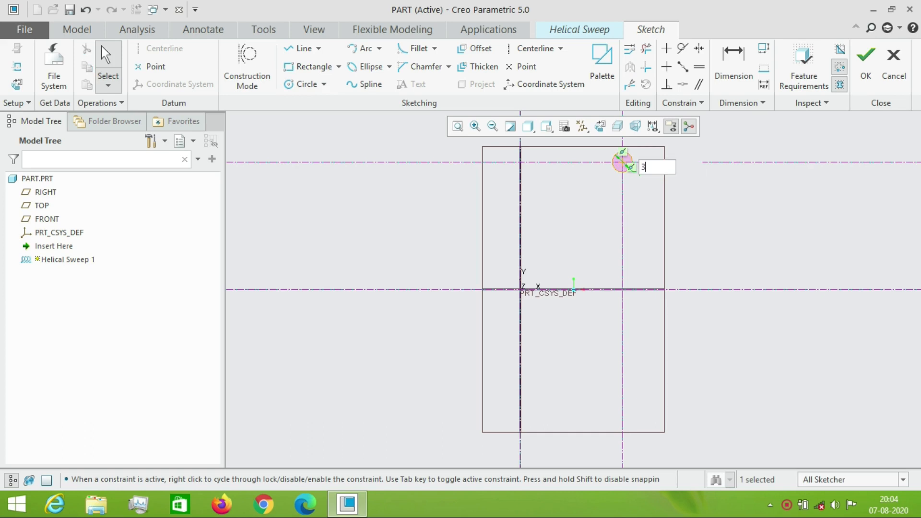
pyautogui.press('Return')
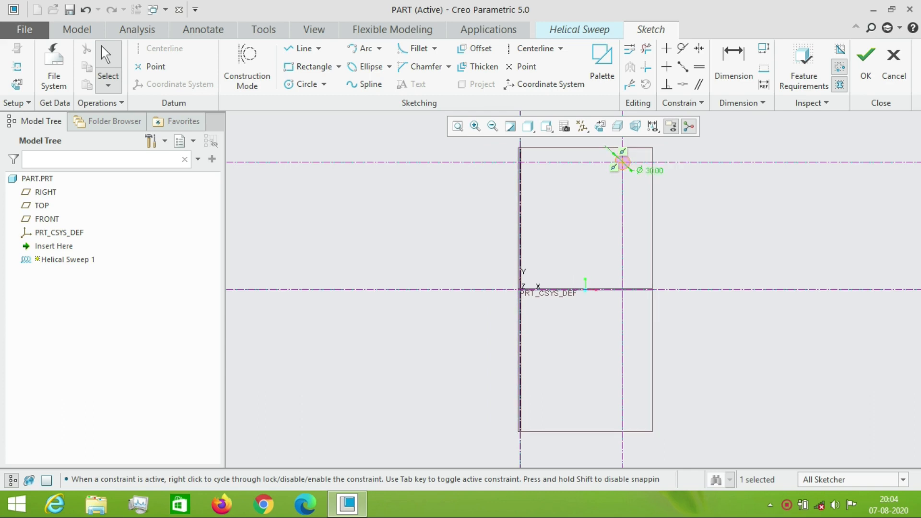
pyautogui.click(866, 60)
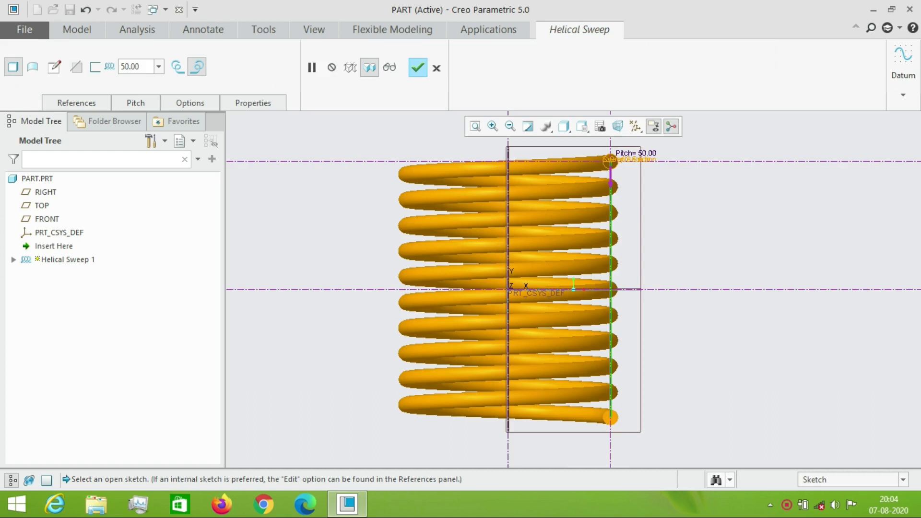
# Set the helical sweep's pitch at the start point to 75 mm.
pyautogui.click(136, 103)
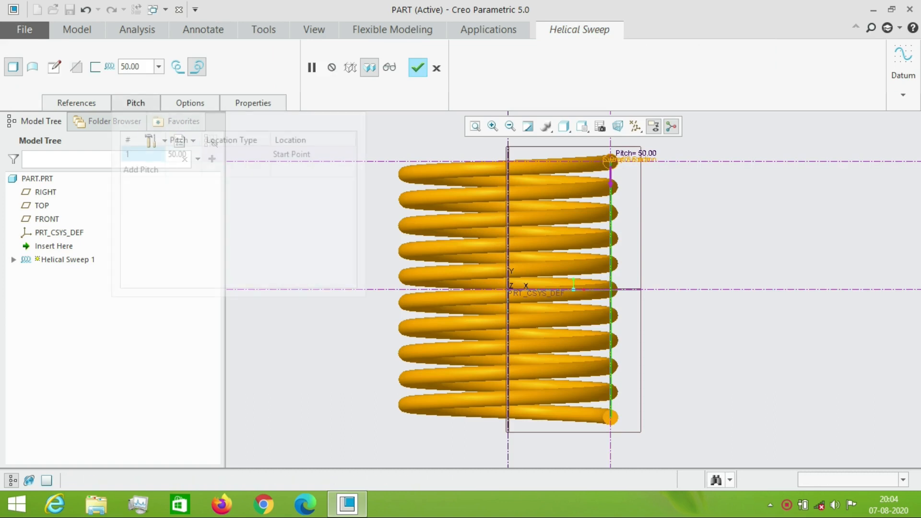
pyautogui.click(182, 155)
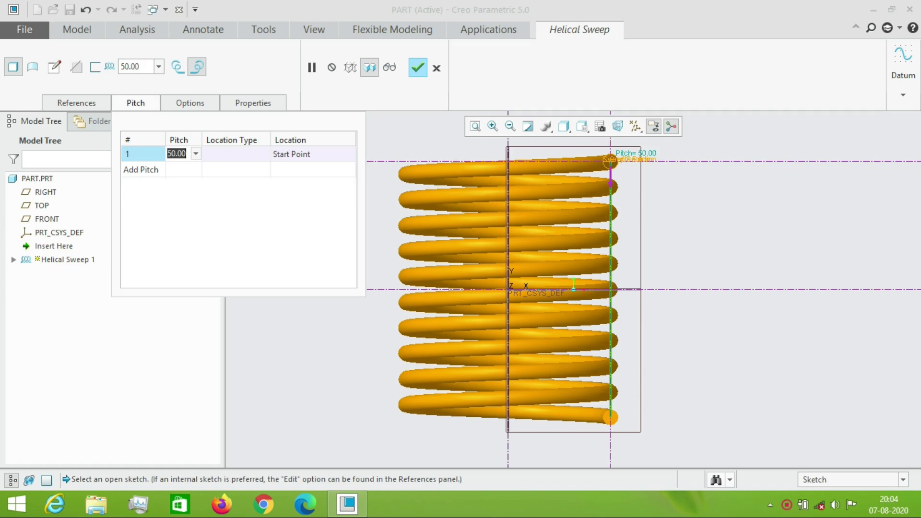
pyautogui.click(196, 153)
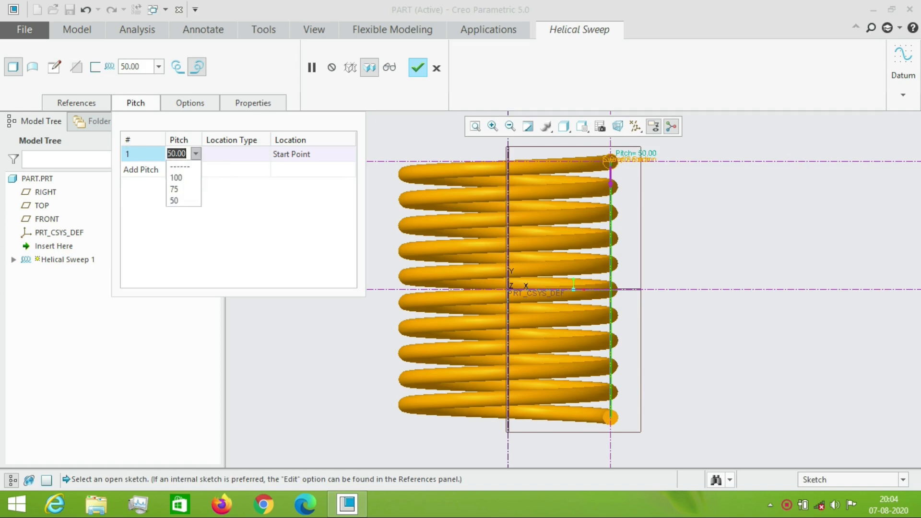
pyautogui.click(176, 190)
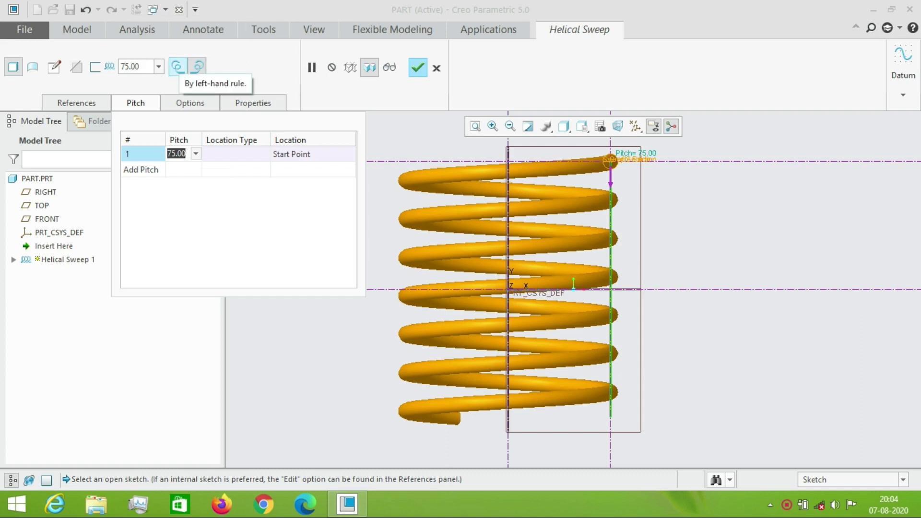
# Compare the left-hand and right-hand rules in a 3D view and complete the helical sweep with the right-hand rule.
pyautogui.click(179, 66)
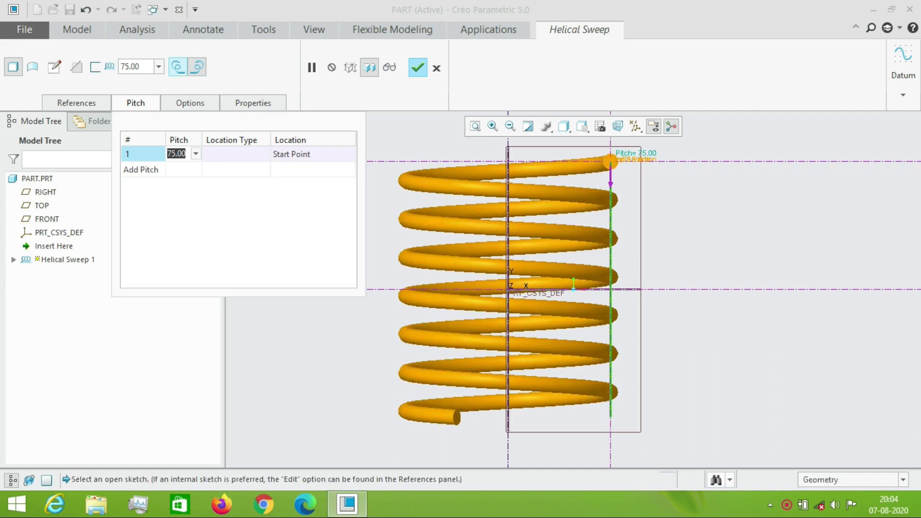
pyautogui.click(198, 66)
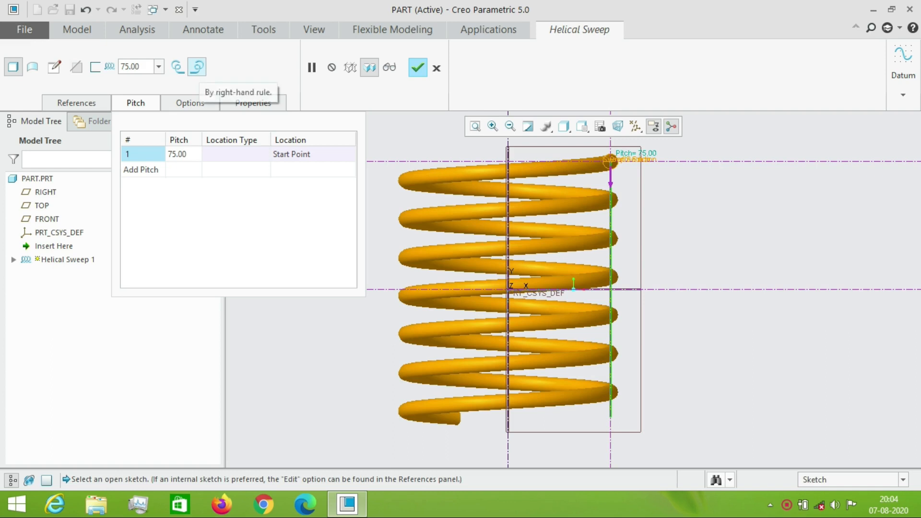
pyautogui.click(177, 66)
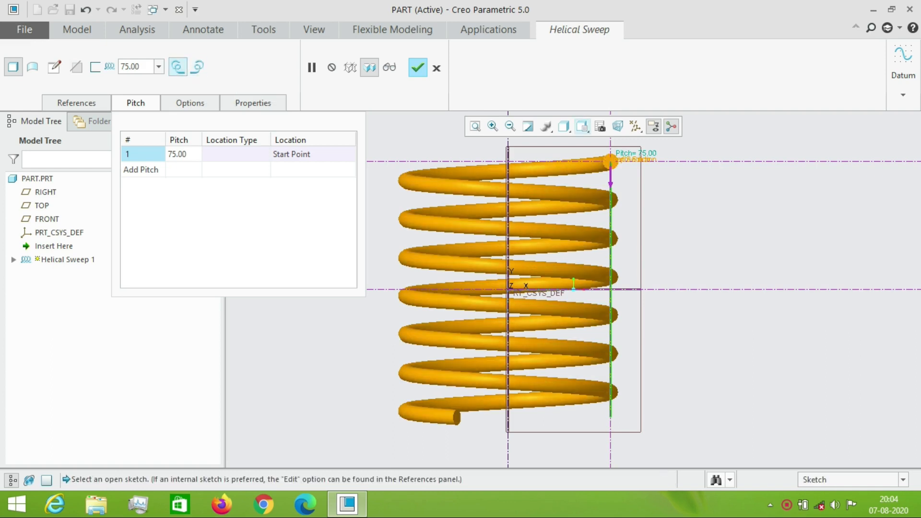
pyautogui.click(582, 126)
pyautogui.click(619, 153)
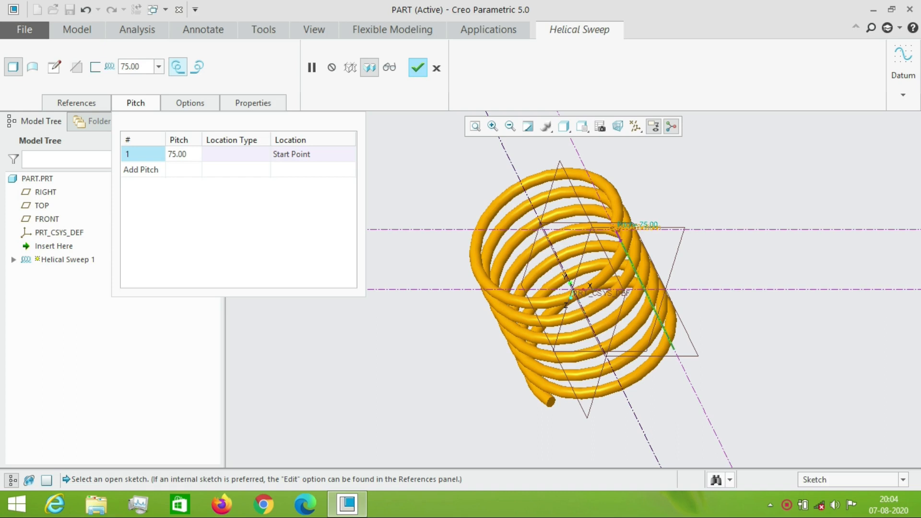
pyautogui.click(196, 66)
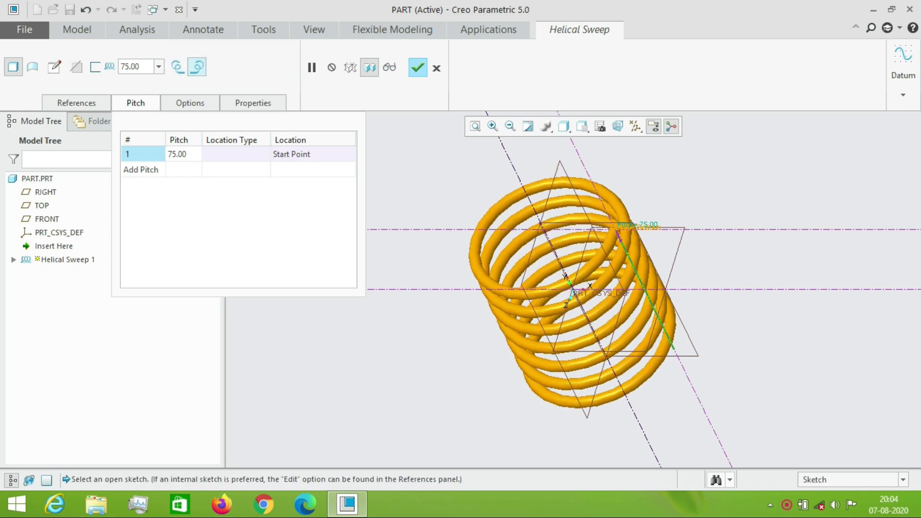
pyautogui.click(177, 66)
pyautogui.click(197, 67)
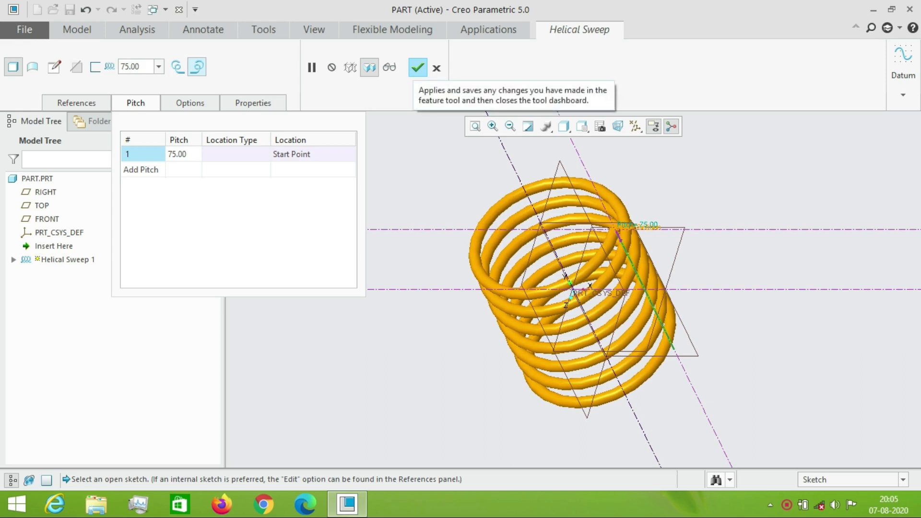
pyautogui.click(417, 67)
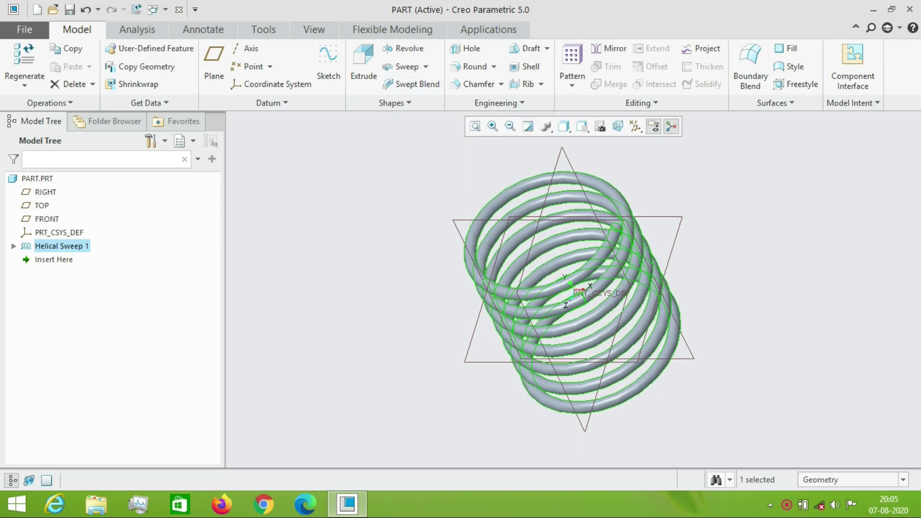
# Delete the helical sweep feature from the part and confirm the deletion.
pyautogui.rightClick(69, 246)
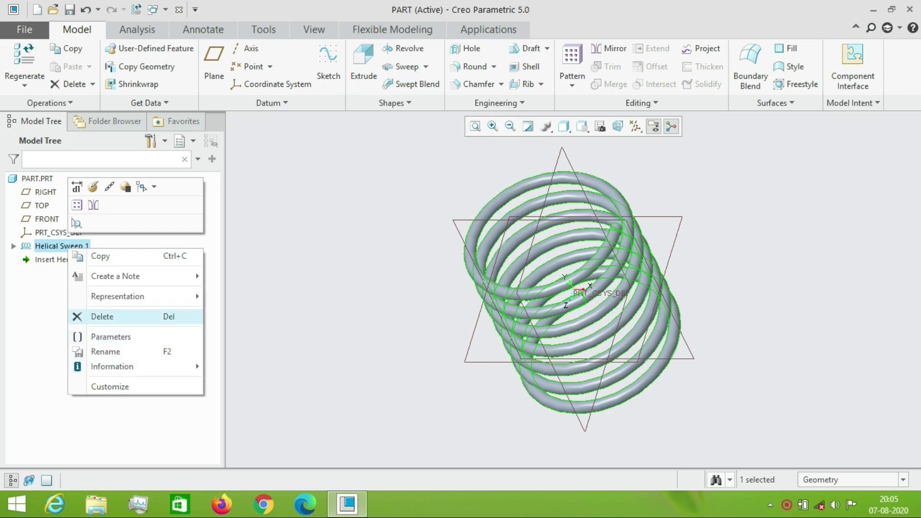
pyautogui.click(102, 316)
pyautogui.click(426, 271)
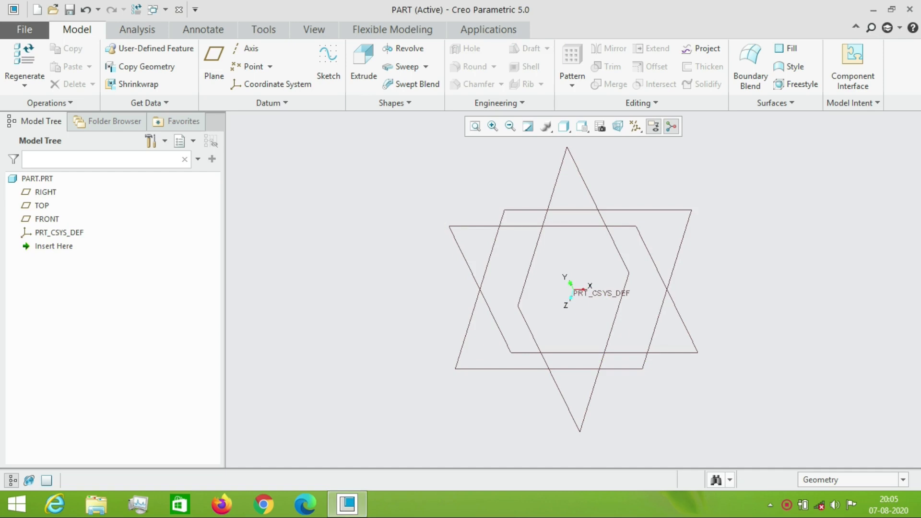
pyautogui.click(416, 84)
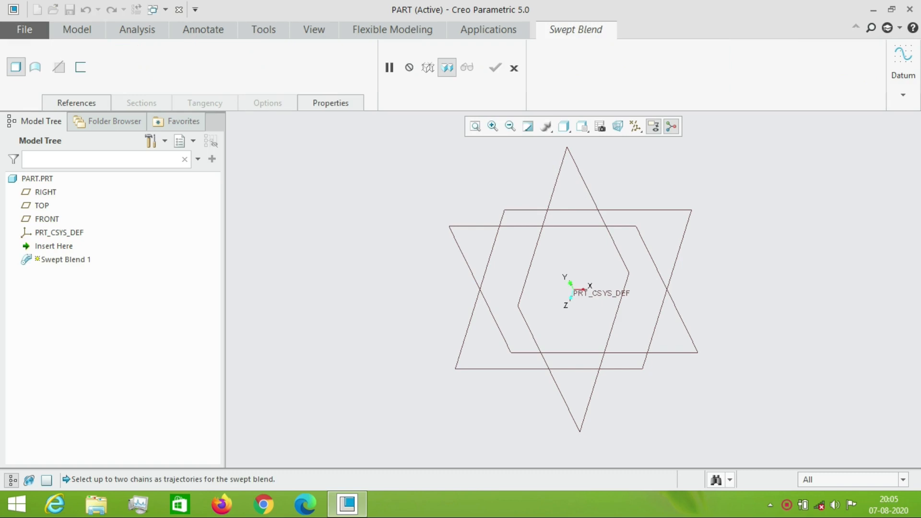
pyautogui.click(76, 103)
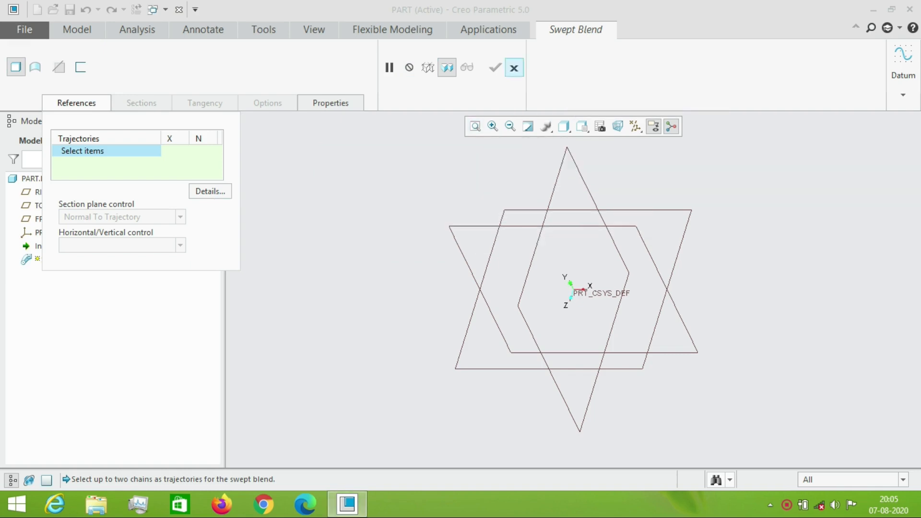
pyautogui.click(514, 68)
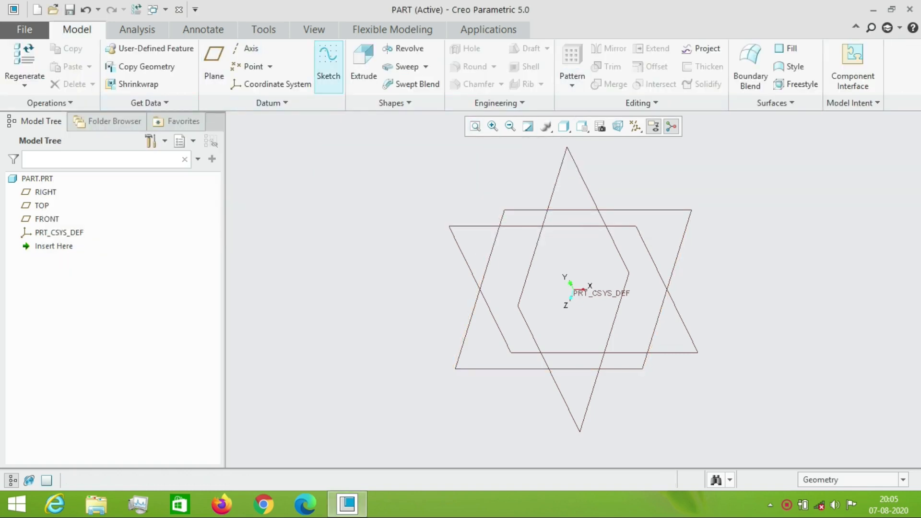
# Start a new sketch on the FRONT plane and orient the sketch plane parallel to the screen.
pyautogui.click(328, 67)
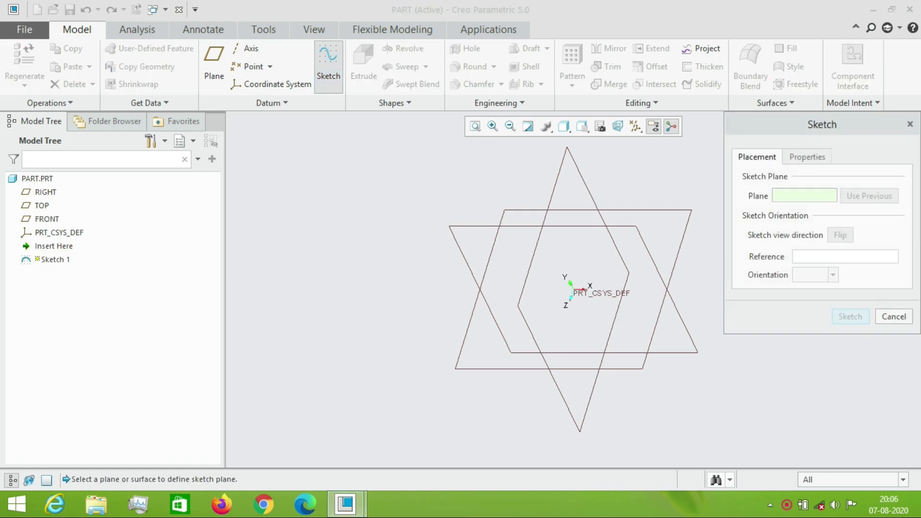
pyautogui.click(587, 353)
pyautogui.click(851, 316)
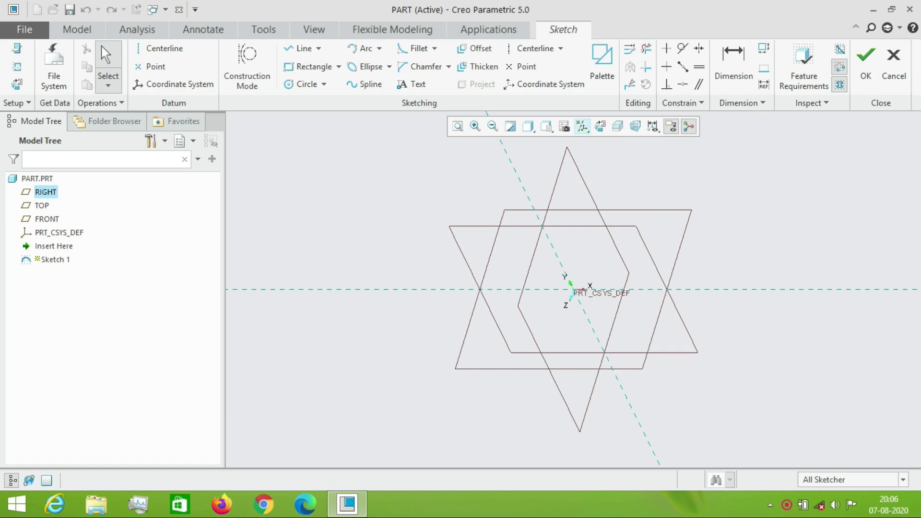
pyautogui.click(601, 126)
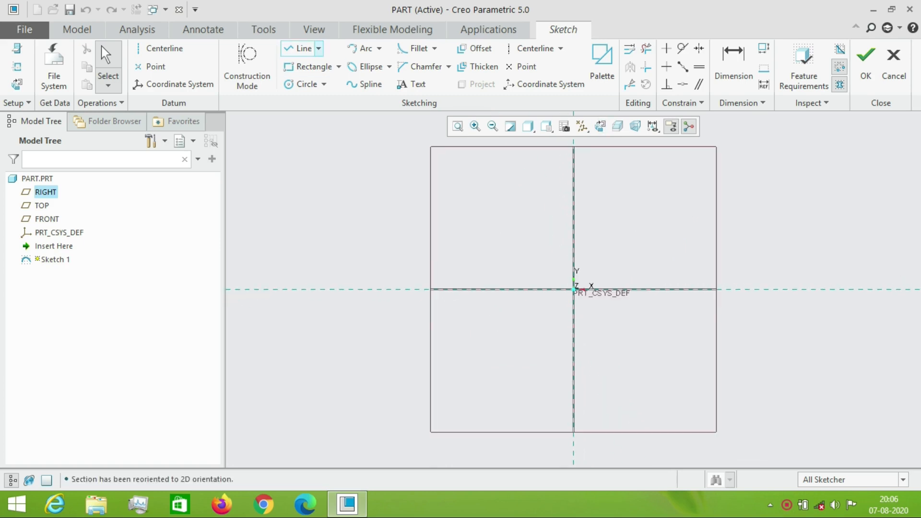
# Sketch a line about 50 mm long on the vertical reference, its lower end about 103 mm above the origin.
pyautogui.click(318, 48)
pyautogui.click(326, 65)
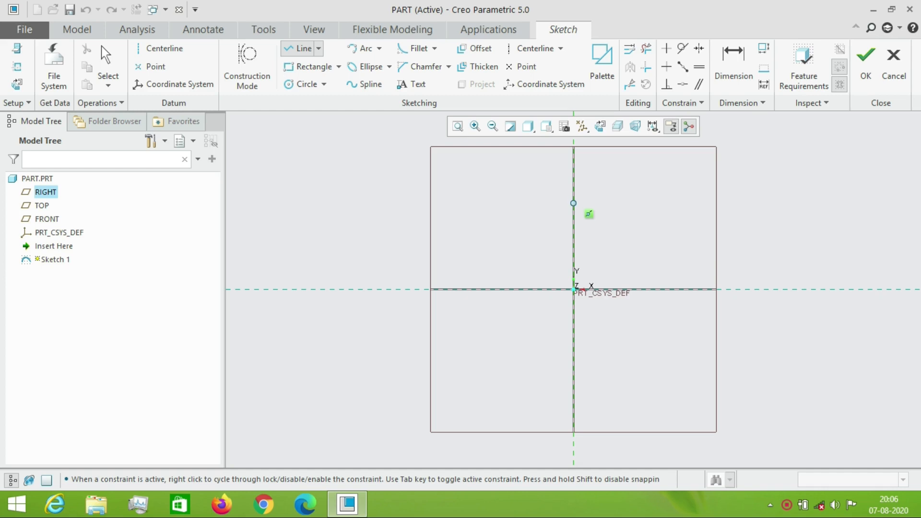
pyautogui.click(573, 203)
pyautogui.click(574, 232)
pyautogui.middleClick(618, 232)
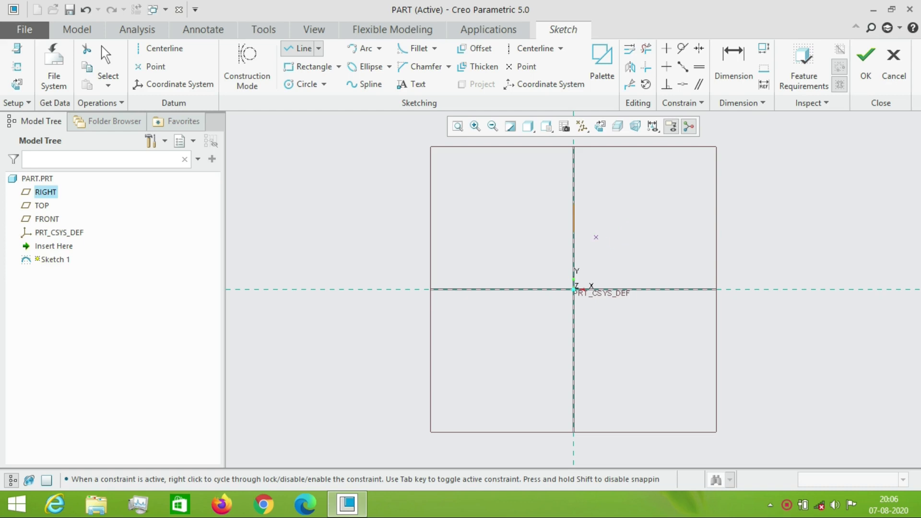
pyautogui.middleClick(596, 238)
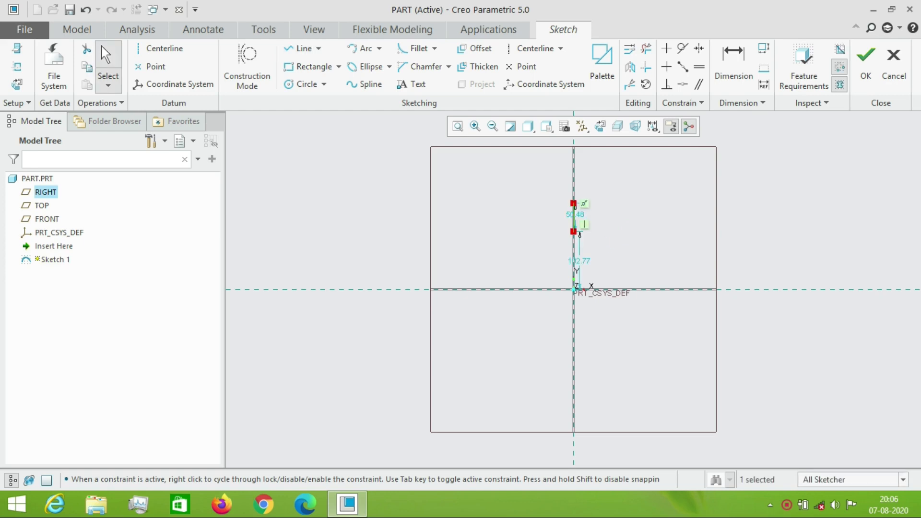
# Draw a quarter arc of about 103 mm radius centered on the origin, from the line's lower end to the horizontal reference on the positive X side.
pyautogui.click(324, 84)
pyautogui.click(379, 48)
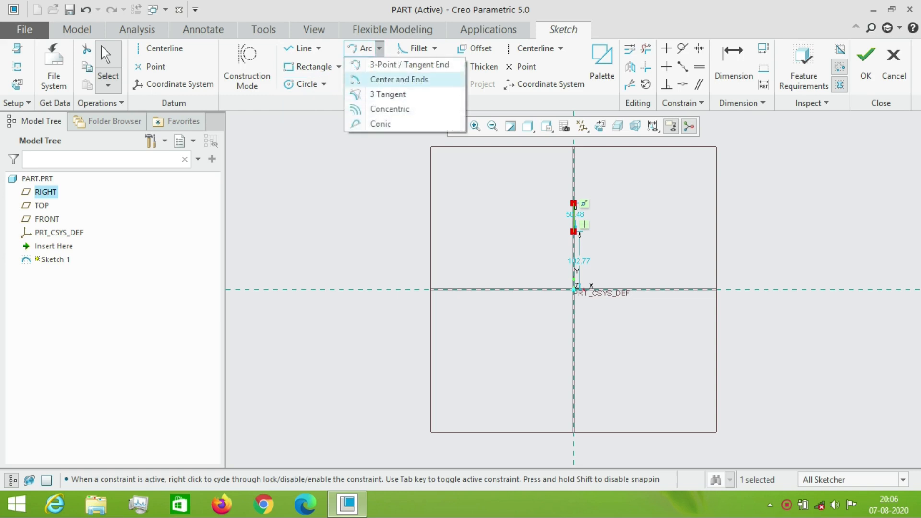
pyautogui.click(399, 79)
pyautogui.click(574, 289)
pyautogui.click(574, 232)
pyautogui.click(631, 290)
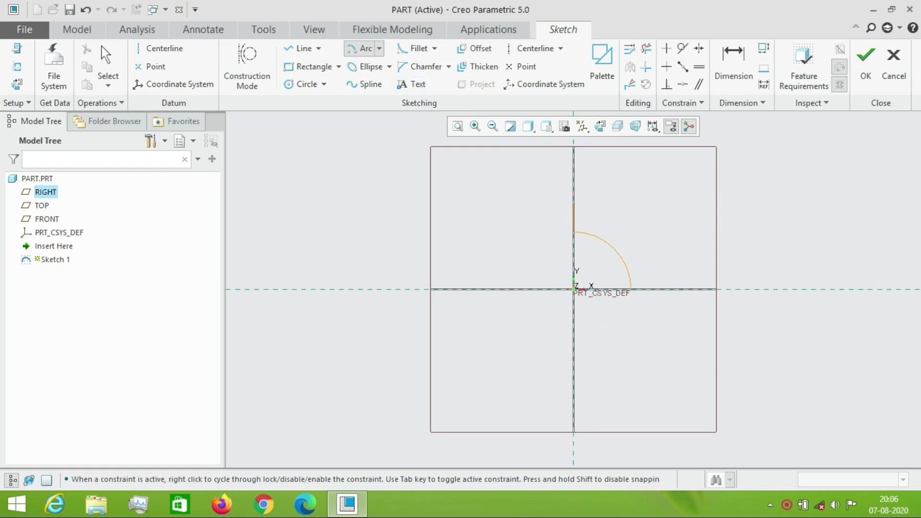
pyautogui.middleClick(638, 263)
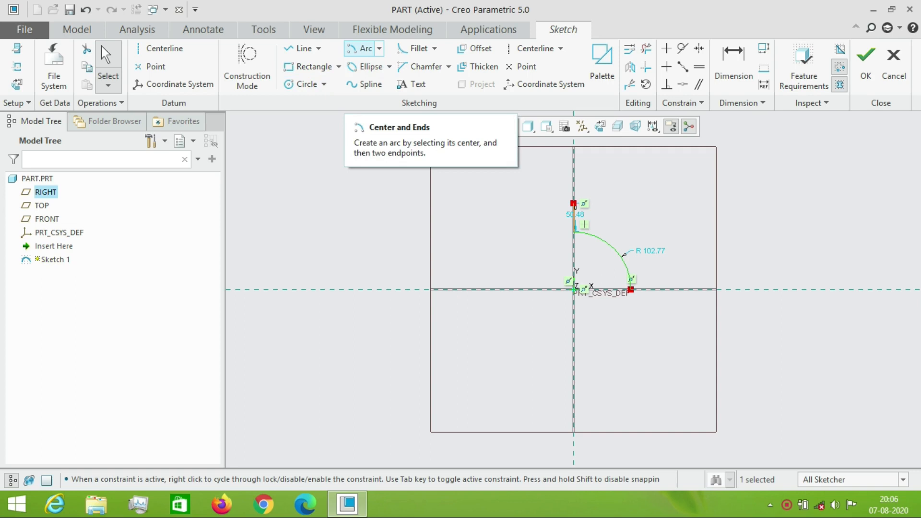
# Continue the hook with a lower semicircular arc centered on the origin, from the quarter arc's end to the horizontal reference on the negative X side.
pyautogui.click(358, 48)
pyautogui.click(574, 289)
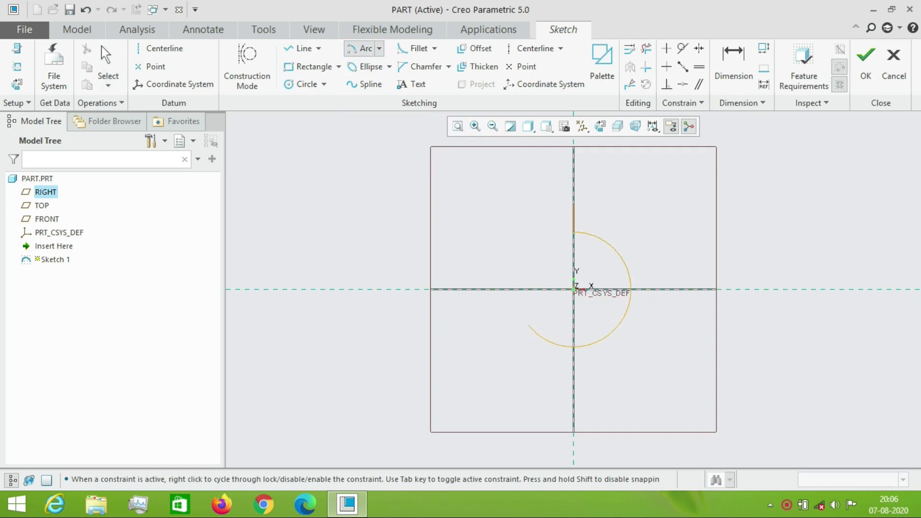
pyautogui.click(516, 289)
pyautogui.middleClick(499, 253)
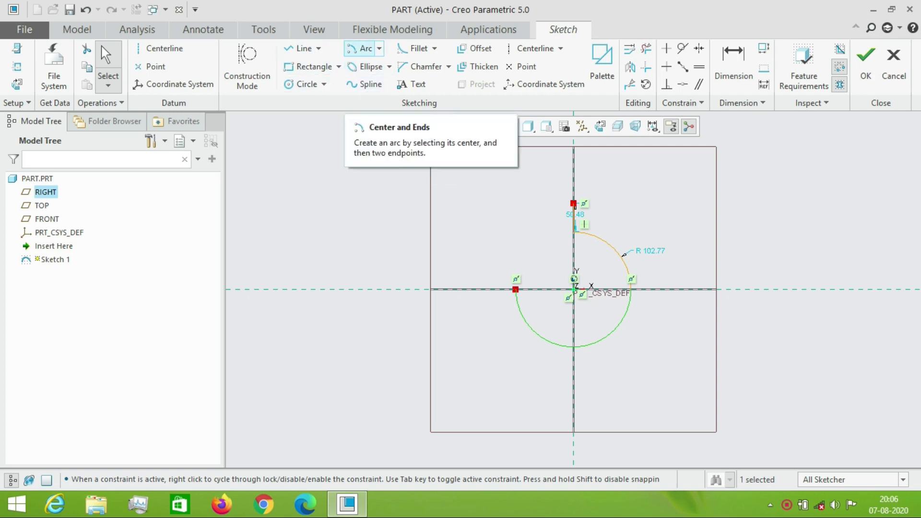
# Fillet the corner between the vertical line and the quarter arc with a radius of about 25 mm.
pyautogui.click(414, 48)
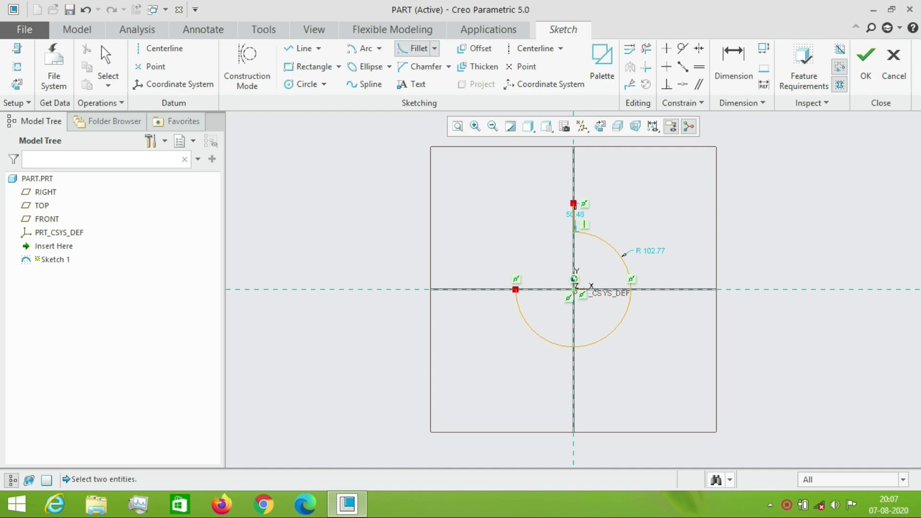
pyautogui.click(574, 219)
pyautogui.click(586, 234)
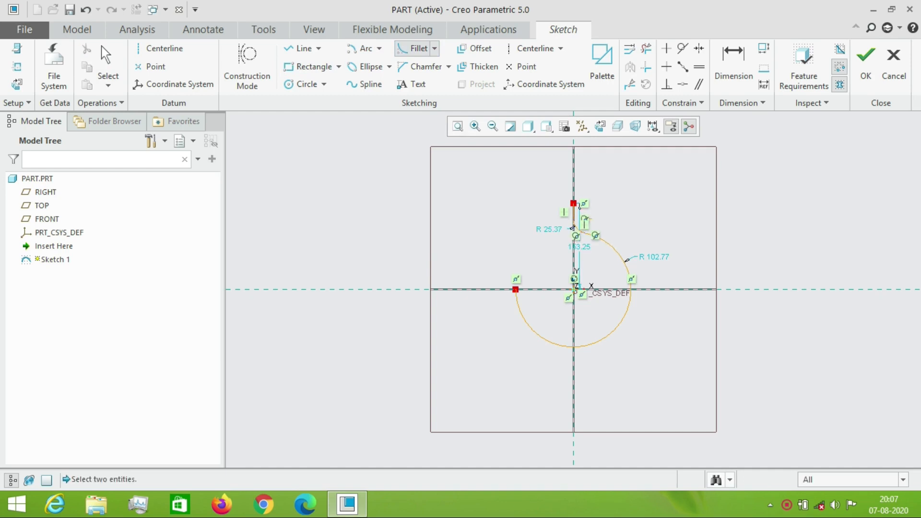
pyautogui.click(102, 46)
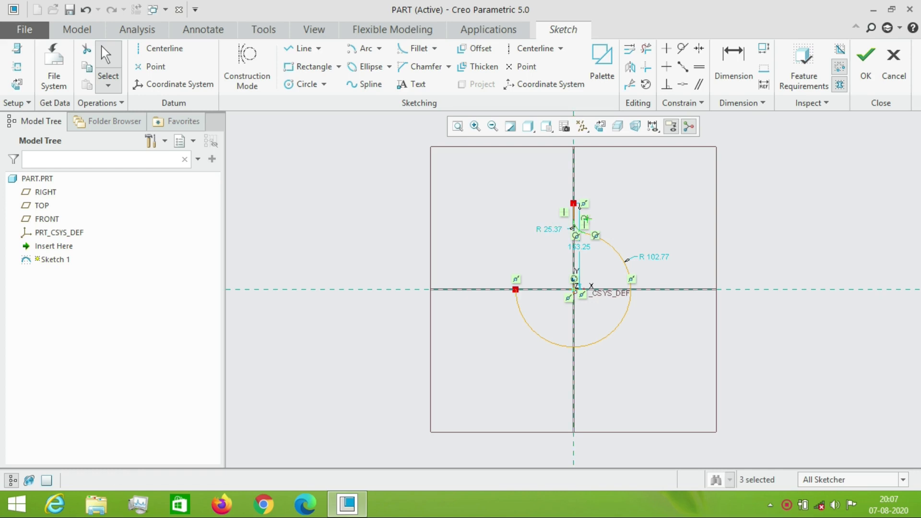
# Try setting the main arc radius to 150 mm and the fillet radius to 50 mm, and undo both changes.
pyautogui.moveTo(662, 350); pyautogui.dragTo(490, 366)
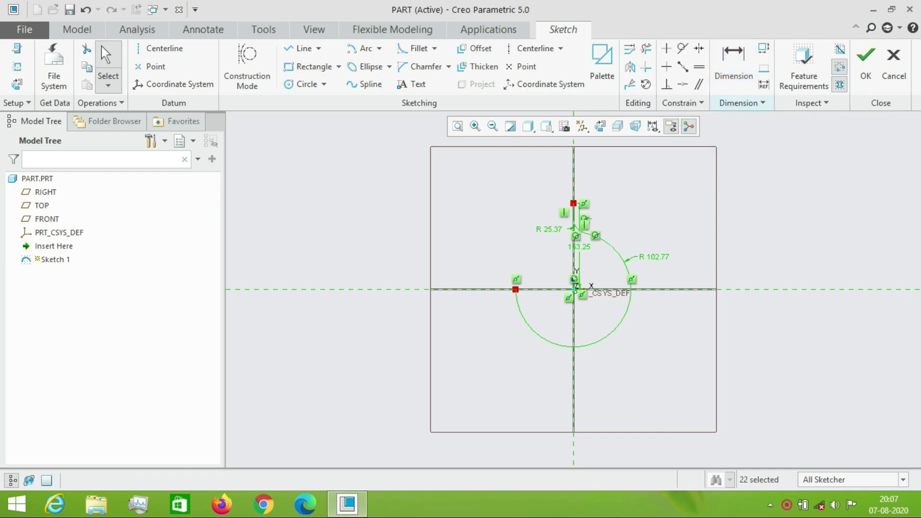
pyautogui.doubleClick(654, 257)
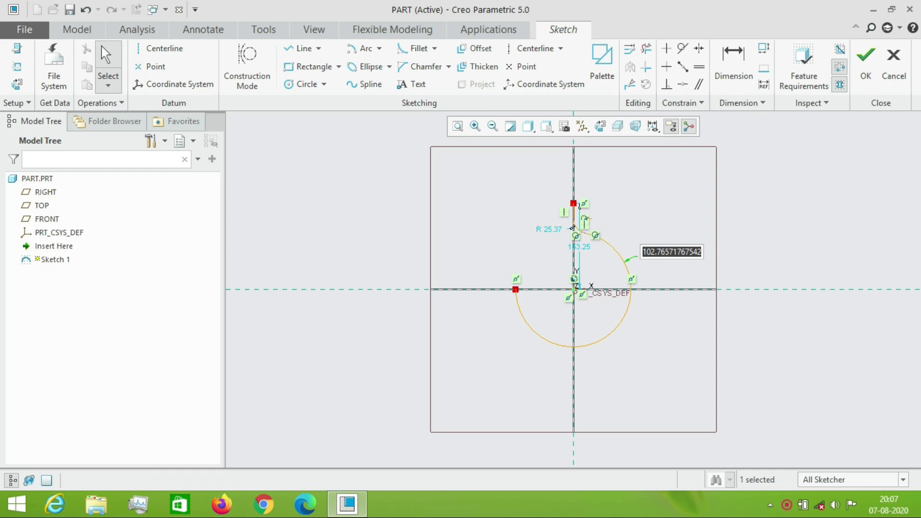
pyautogui.scroll(4, 659, 227)
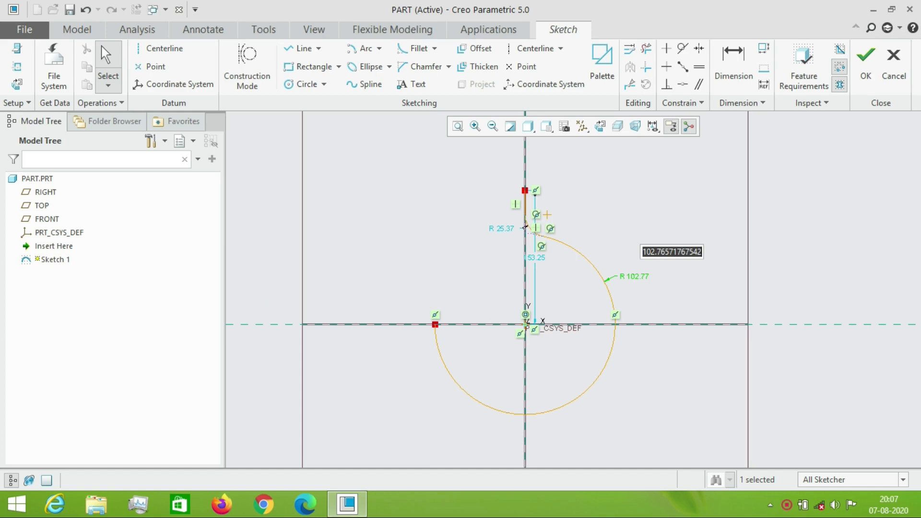
pyautogui.write('150')
pyautogui.press('Return')
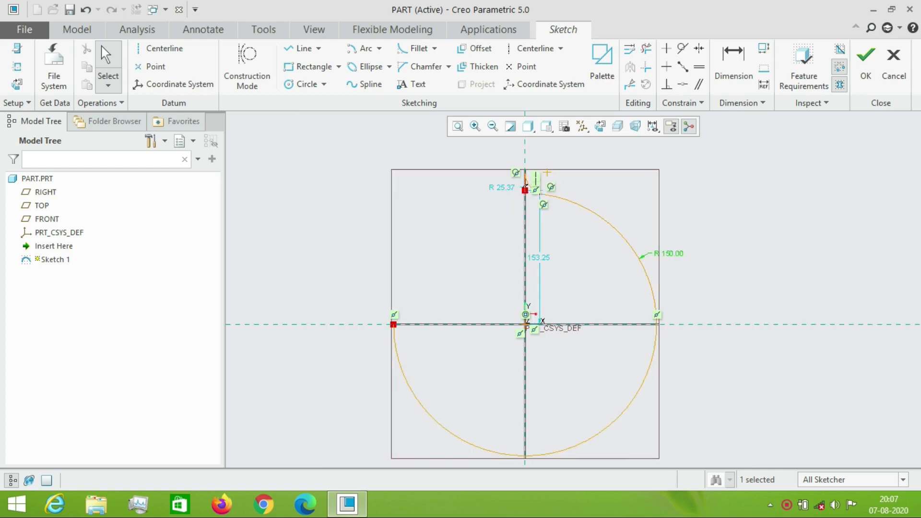
pyautogui.doubleClick(503, 188)
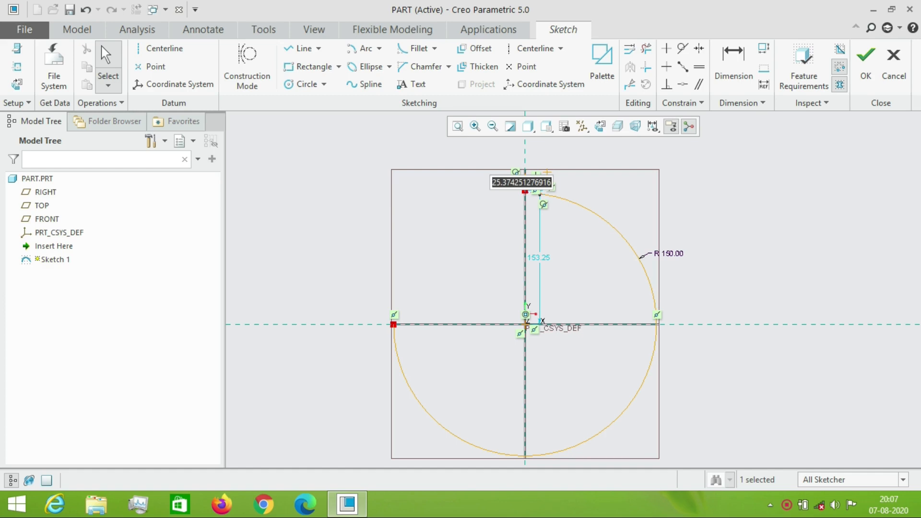
pyautogui.write('15')
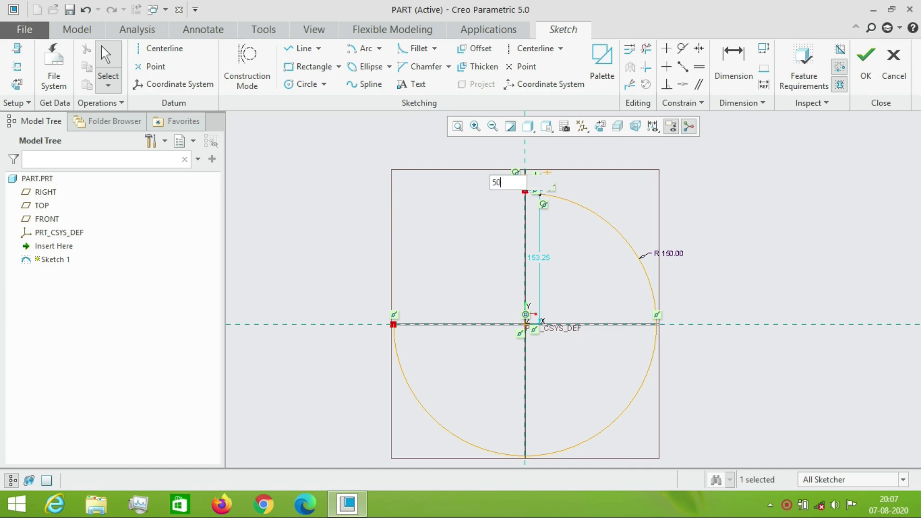
pyautogui.press('Return')
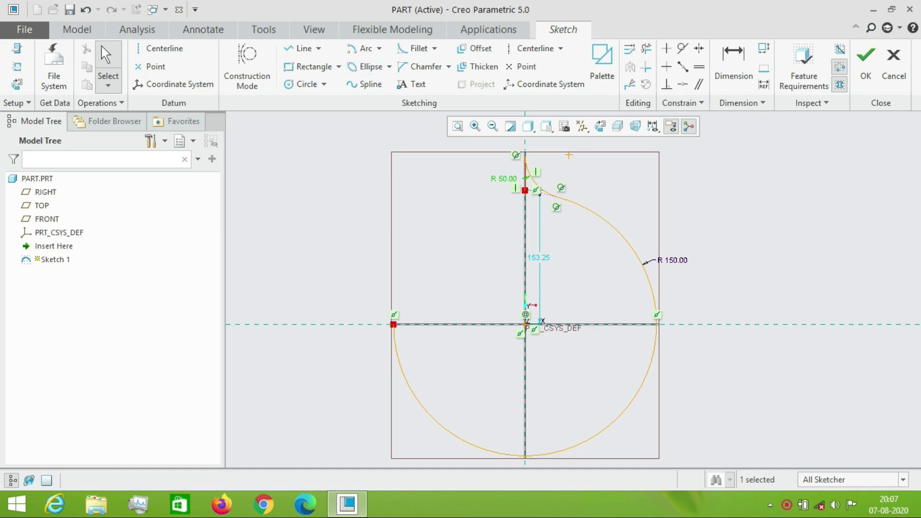
pyautogui.click(85, 9)
pyautogui.click(85, 10)
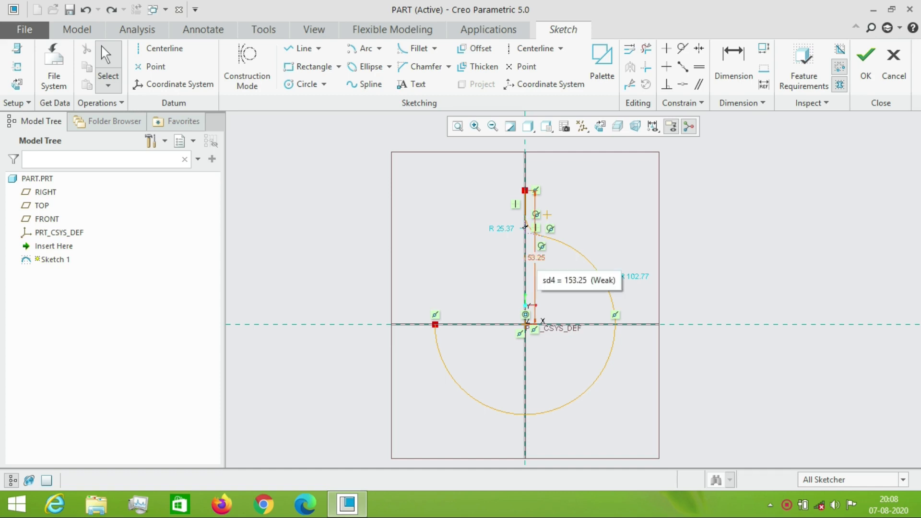
# Set the line's upper end to 200 mm above the origin and the fillet radius to 50 mm.
pyautogui.doubleClick(537, 258)
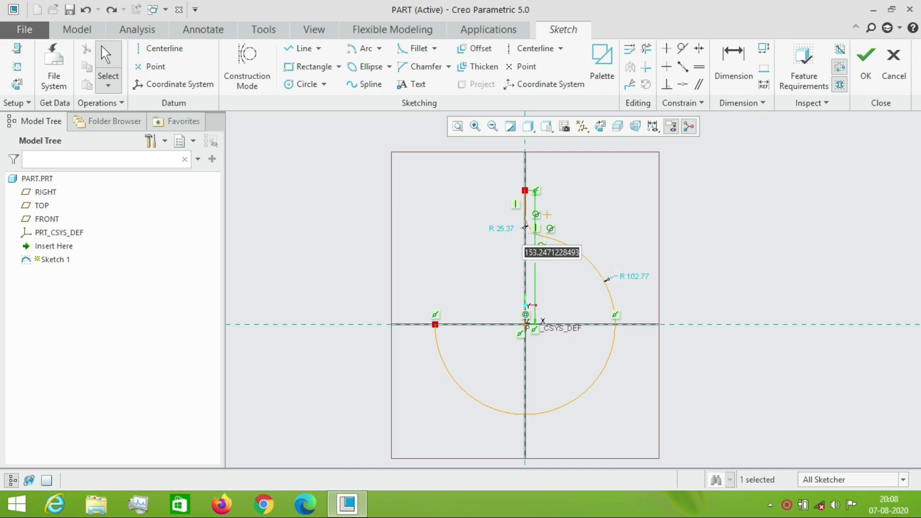
pyautogui.write('200')
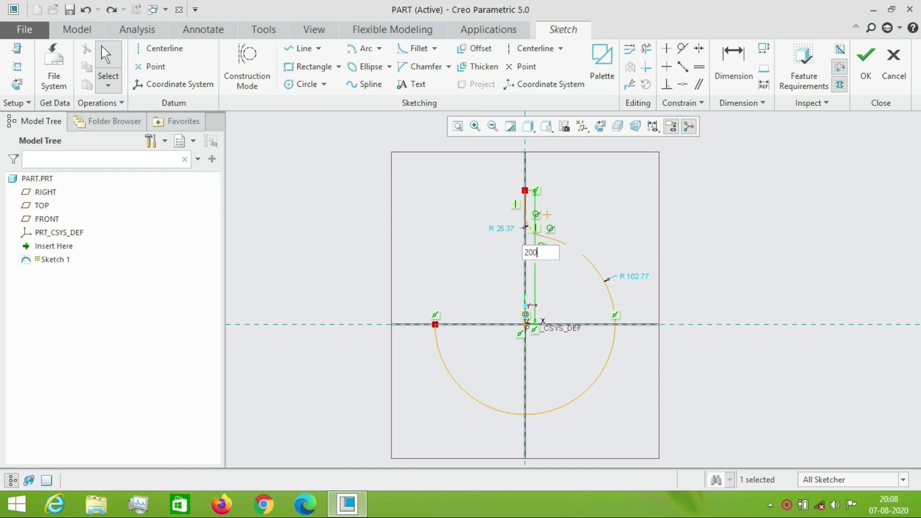
pyautogui.press('Return')
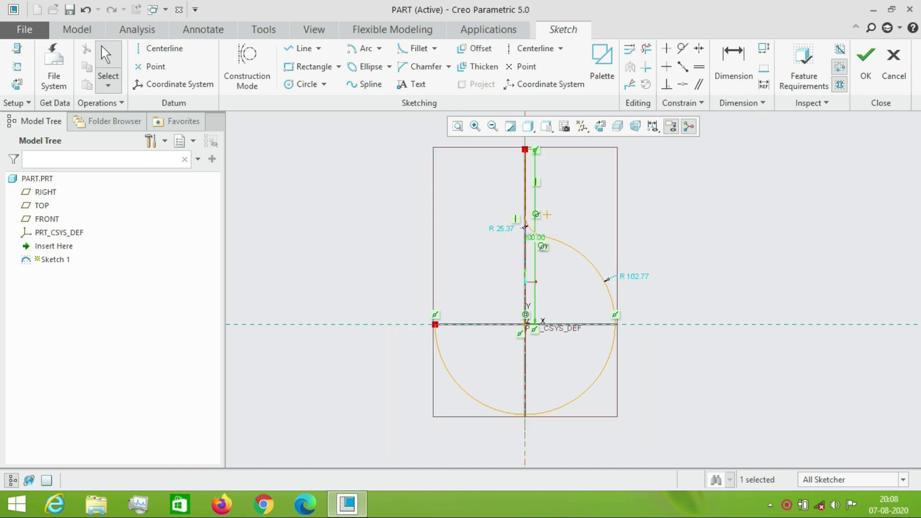
pyautogui.click(502, 229)
pyautogui.doubleClick(502, 229)
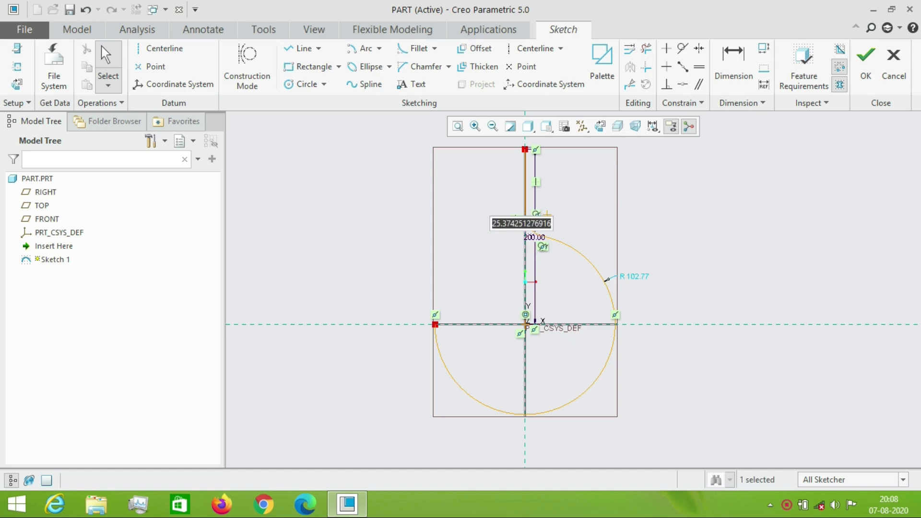
pyautogui.write('50')
pyautogui.press('Return')
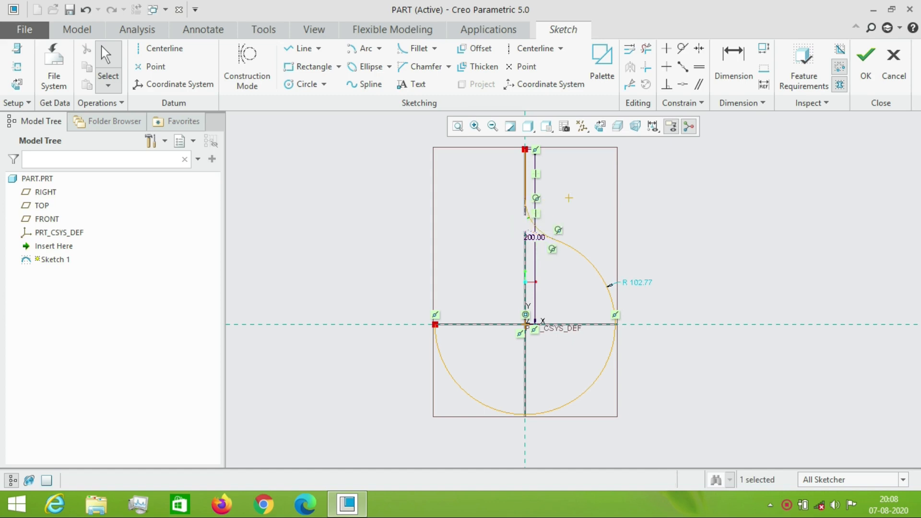
# Set the radius of the hook's main arc to 125 mm.
pyautogui.doubleClick(637, 282)
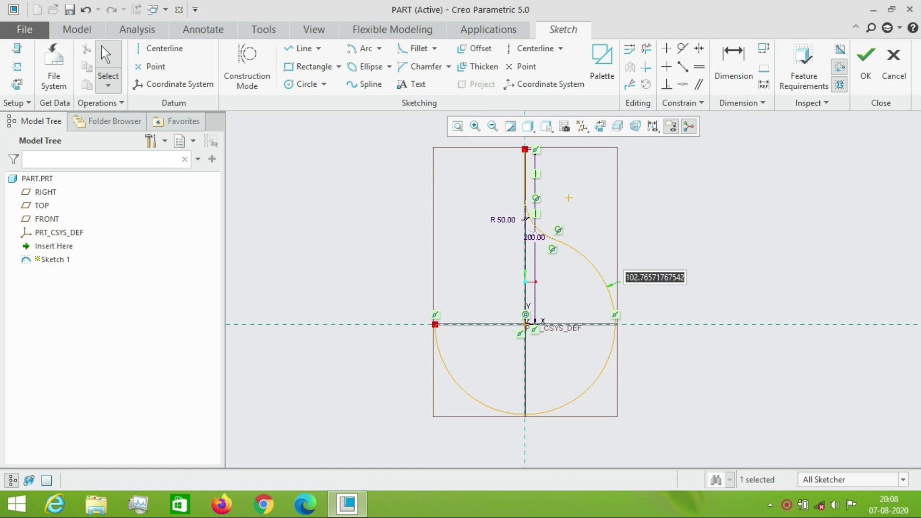
pyautogui.write('12')
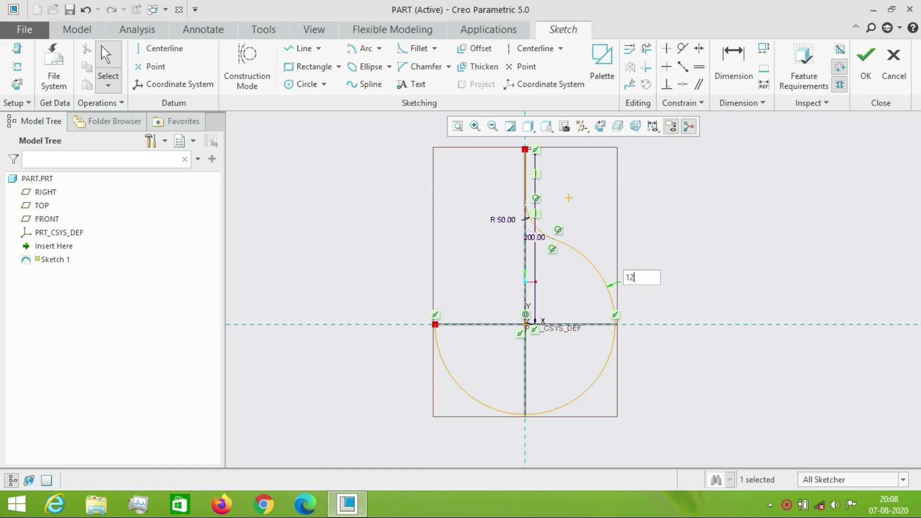
pyautogui.write('5')
pyautogui.press('Return')
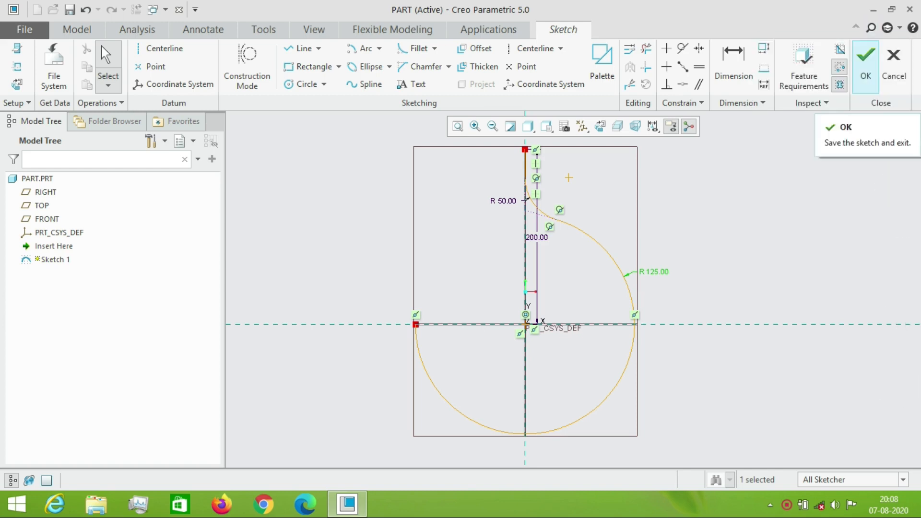
# Accept the hook sketch and show the model in its standard orientation.
pyautogui.click(866, 67)
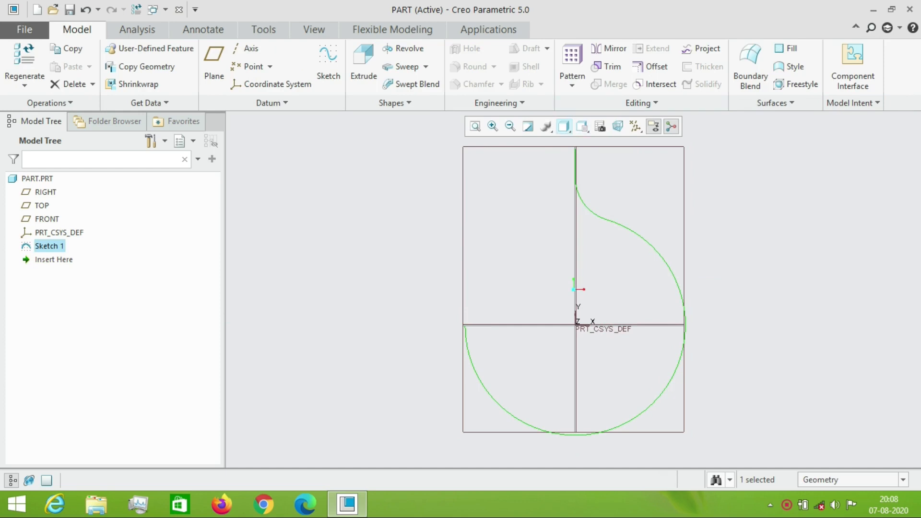
pyautogui.click(564, 127)
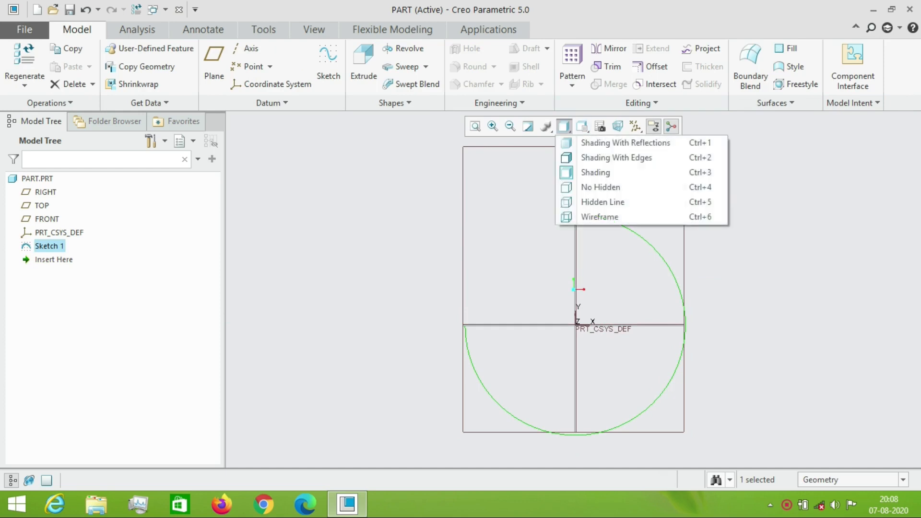
pyautogui.click(582, 126)
pyautogui.click(583, 126)
pyautogui.click(624, 152)
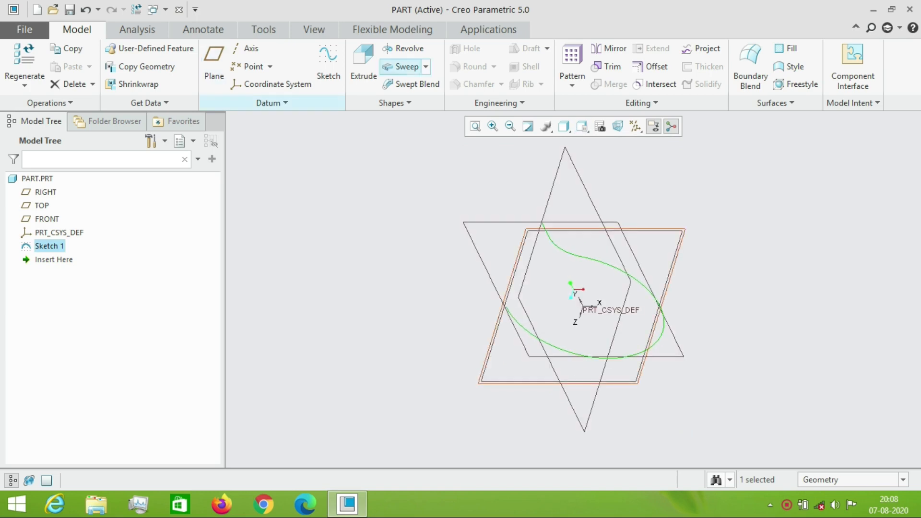
# Start a swept blend along the hook sketch and open section 1 for sketching at the straight line's upper end.
pyautogui.click(411, 84)
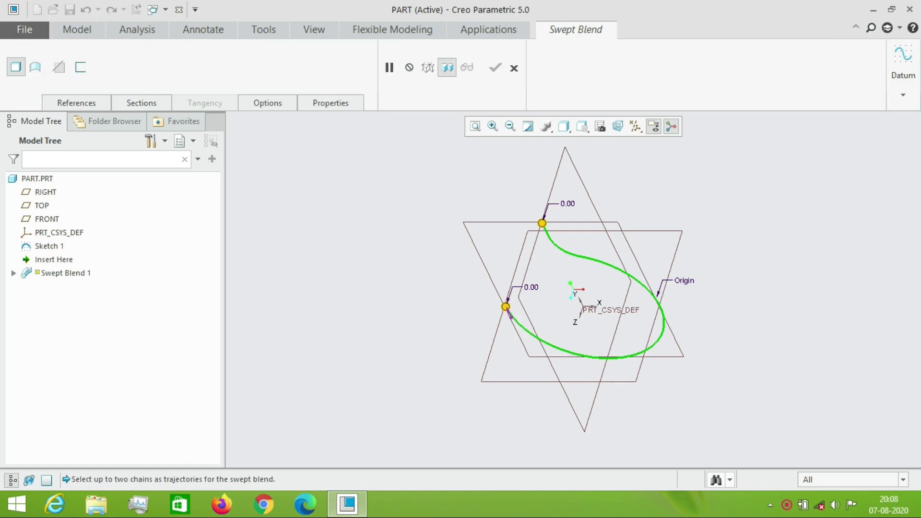
pyautogui.click(142, 103)
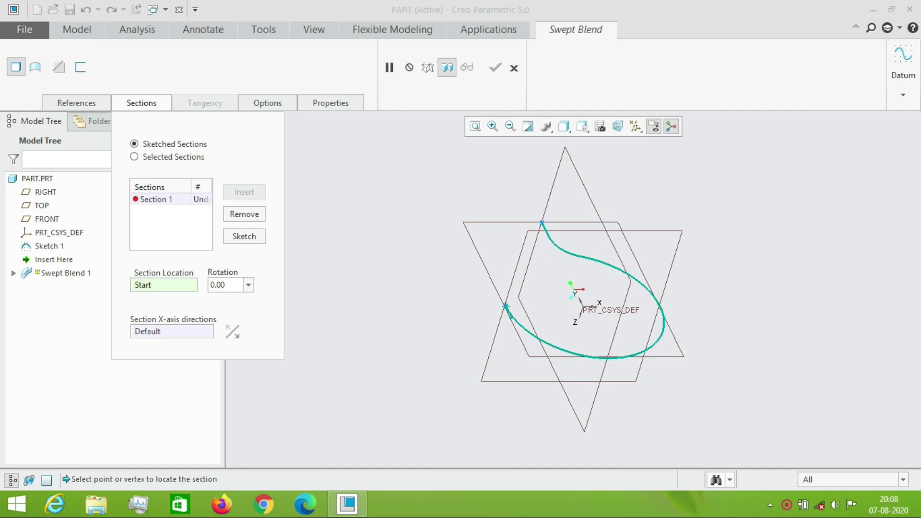
pyautogui.click(161, 199)
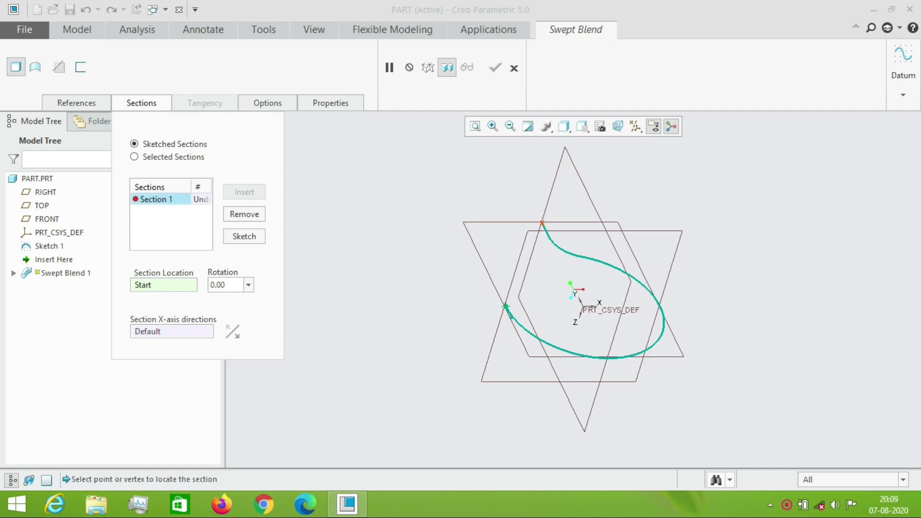
pyautogui.click(543, 223)
pyautogui.click(245, 236)
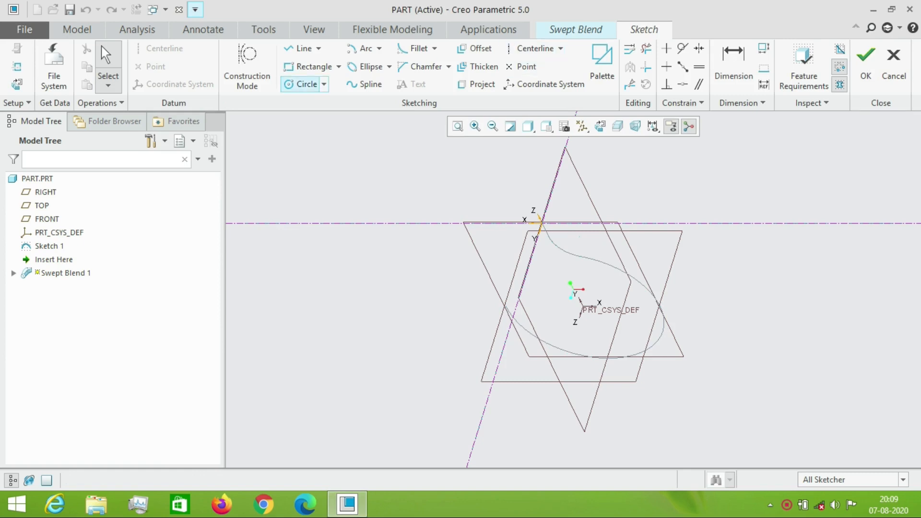
# Sketch a circle centred on the line's upper end, set its diameter to 5 mm, and accept section 1.
pyautogui.click(301, 84)
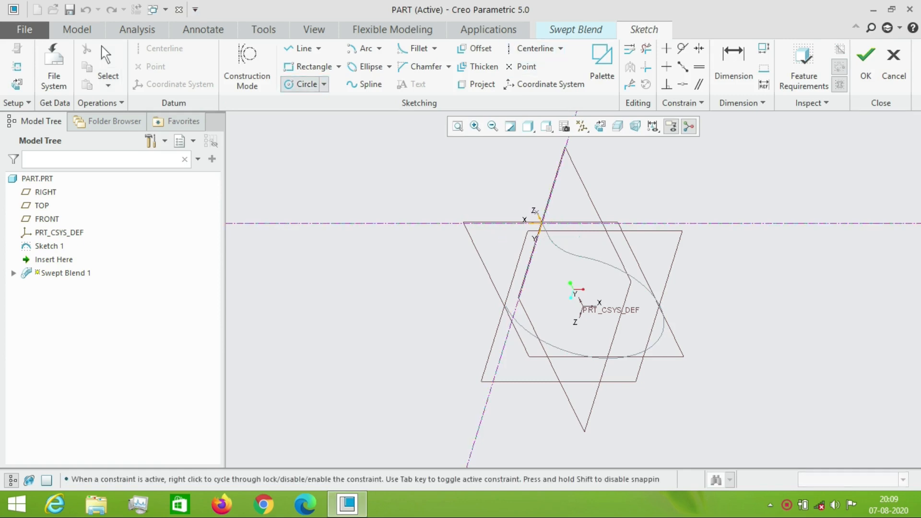
pyautogui.click(542, 223)
pyautogui.middleClick(564, 207)
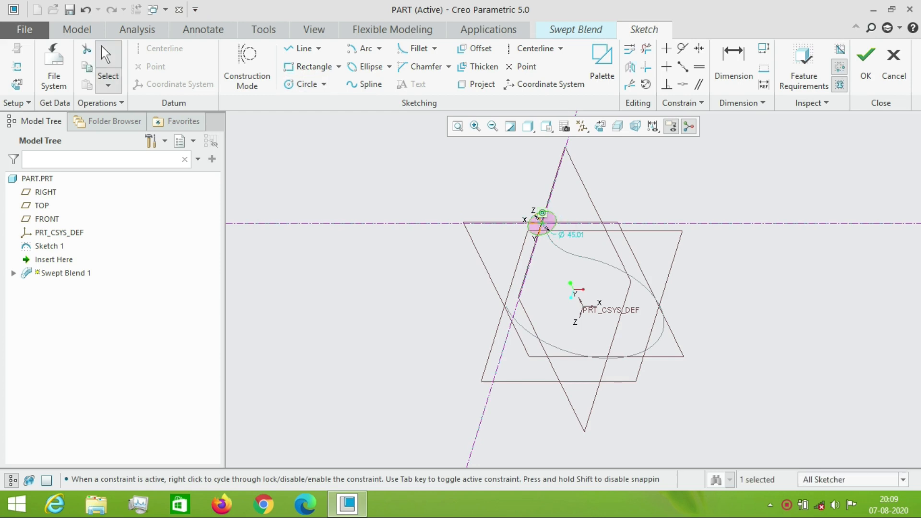
pyautogui.doubleClick(576, 235)
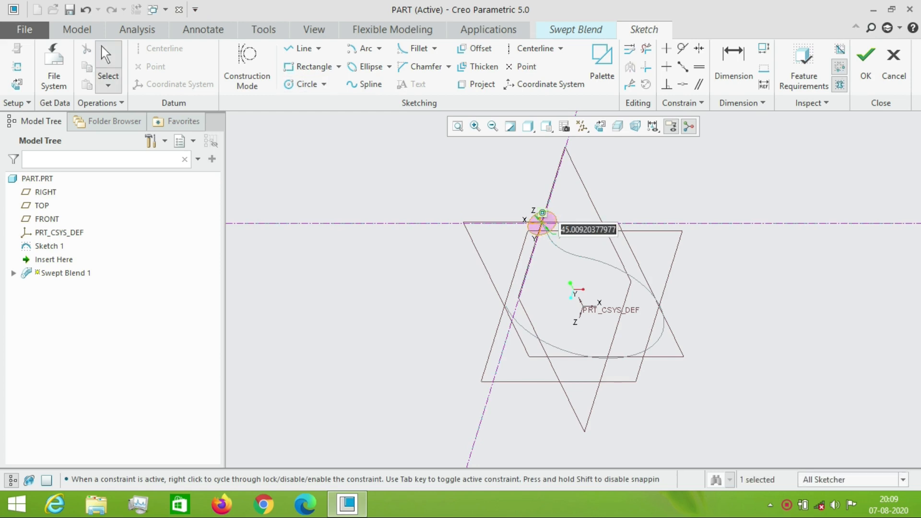
pyautogui.write('5')
pyautogui.press('Return')
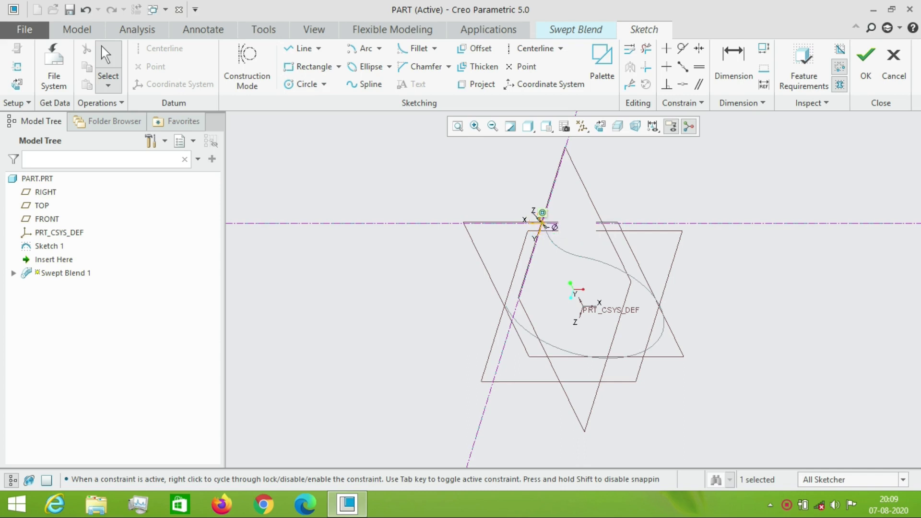
pyautogui.click(866, 61)
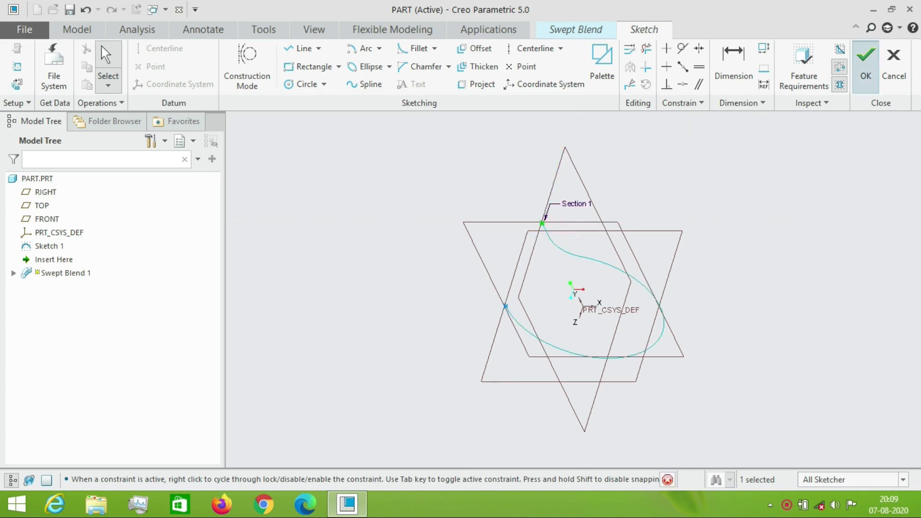
# Insert section 2 where the straight line meets the fillet arc and open it for sketching.
pyautogui.click(245, 192)
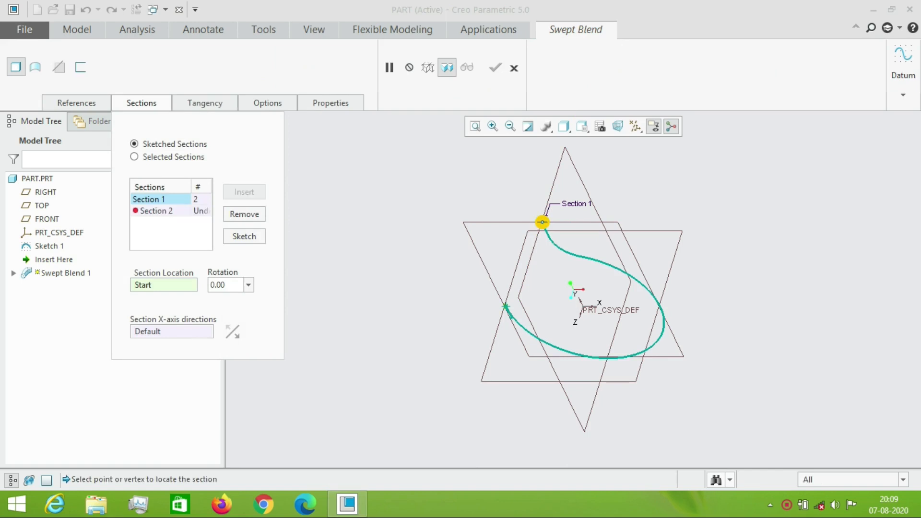
pyautogui.click(156, 211)
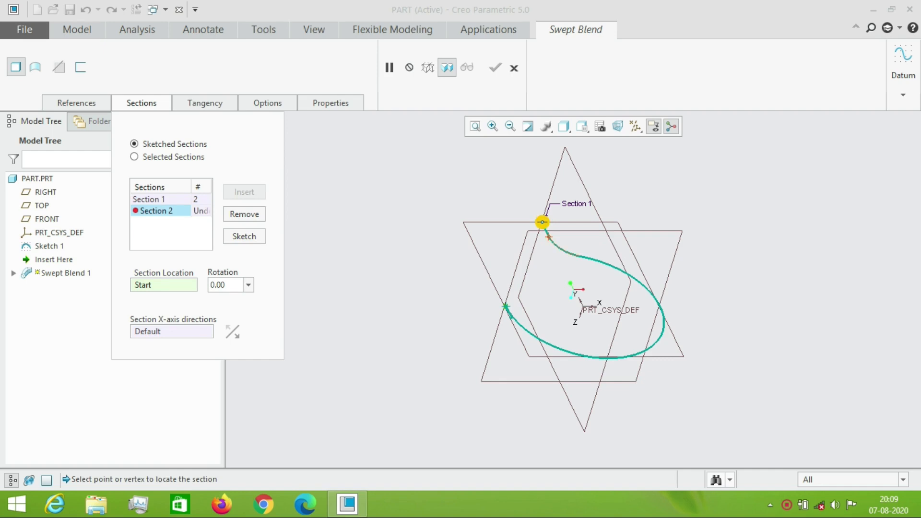
pyautogui.click(548, 237)
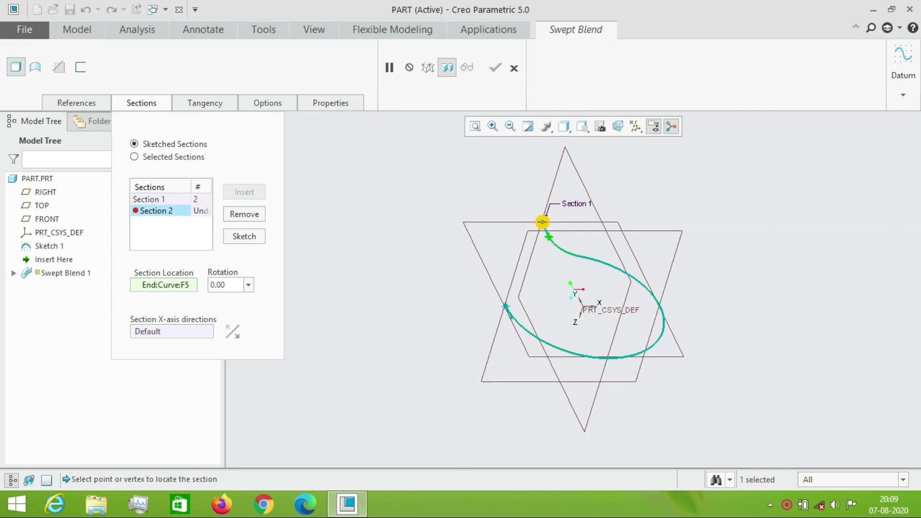
pyautogui.click(244, 236)
# Sketch a circle centred on section 2's trajectory point, set its diameter to 40 mm, and accept the section.
pyautogui.click(302, 84)
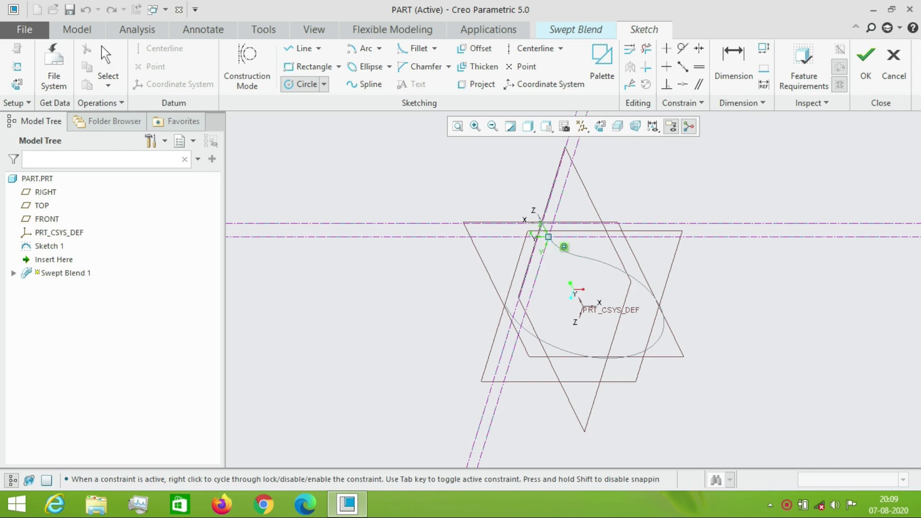
pyautogui.click(549, 238)
pyautogui.click(565, 235)
pyautogui.middleClick(565, 235)
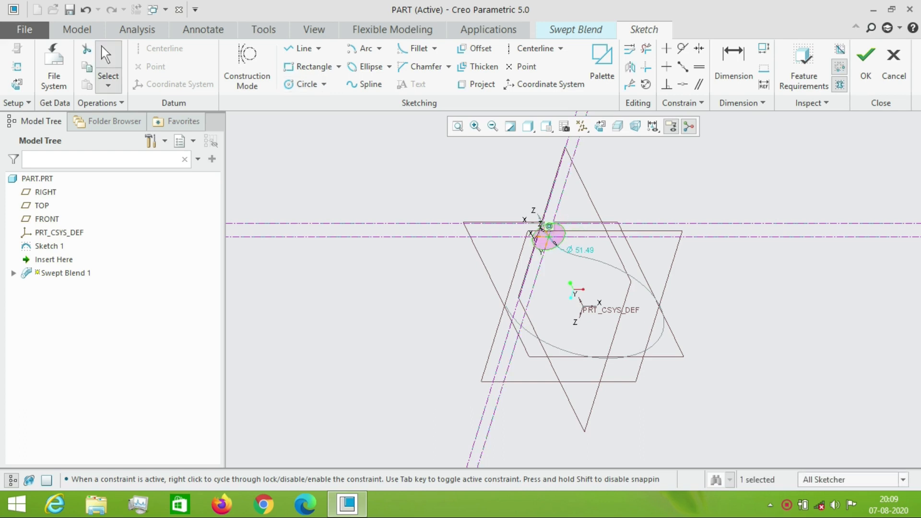
pyautogui.doubleClick(582, 250)
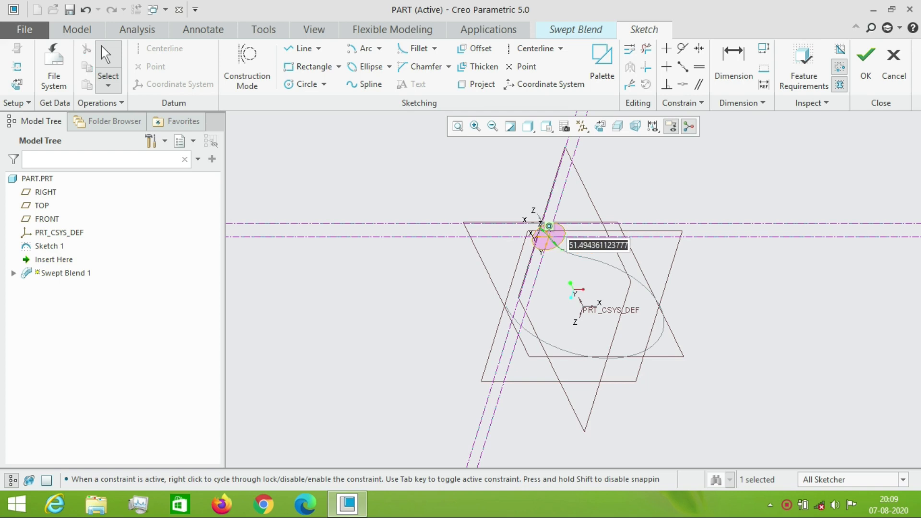
pyautogui.write('40')
pyautogui.press('Return')
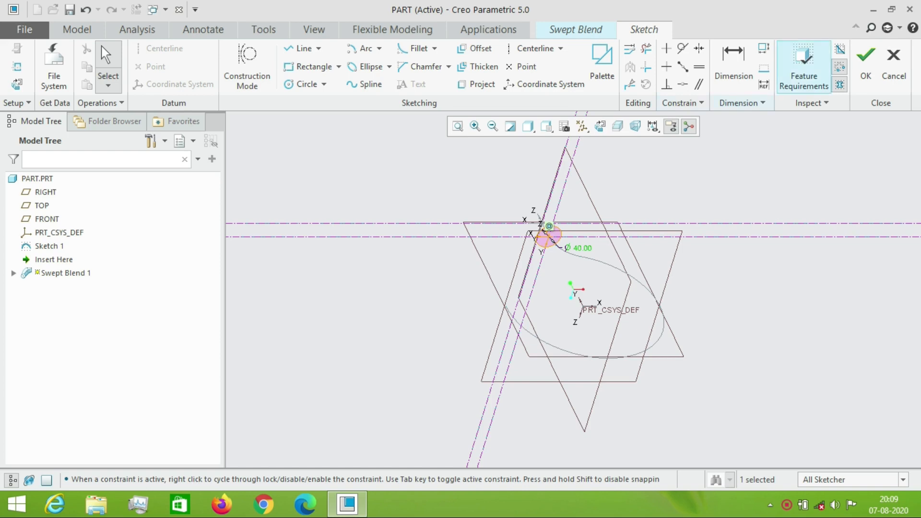
pyautogui.click(866, 65)
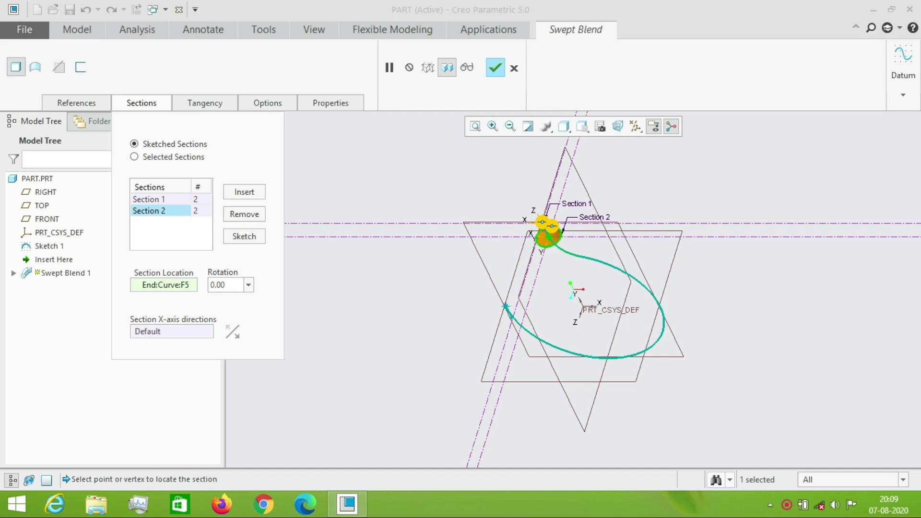
# Insert section 3 where the fillet arc meets the main arc and open it for sketching.
pyautogui.click(244, 192)
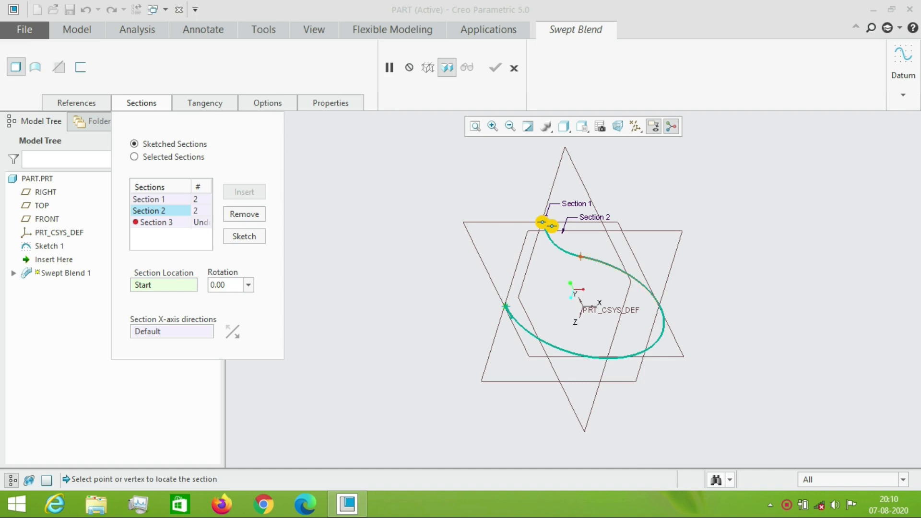
pyautogui.click(581, 257)
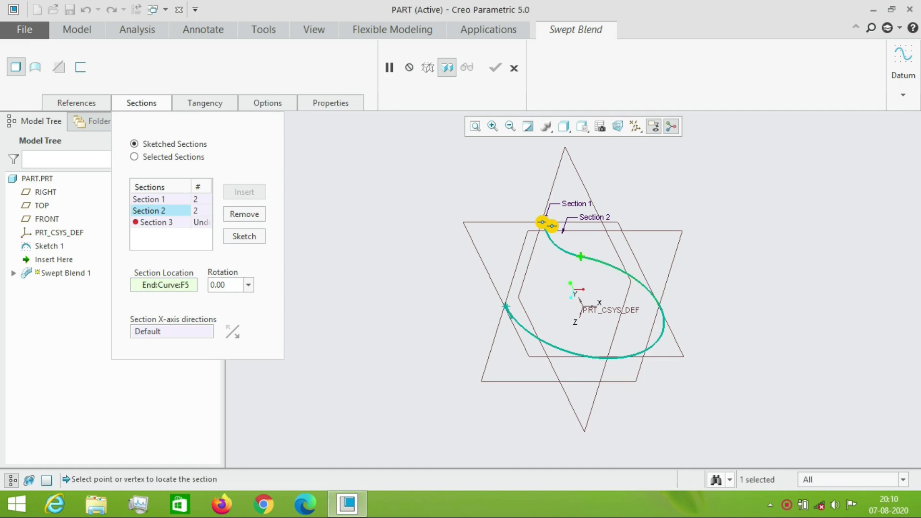
pyautogui.click(244, 236)
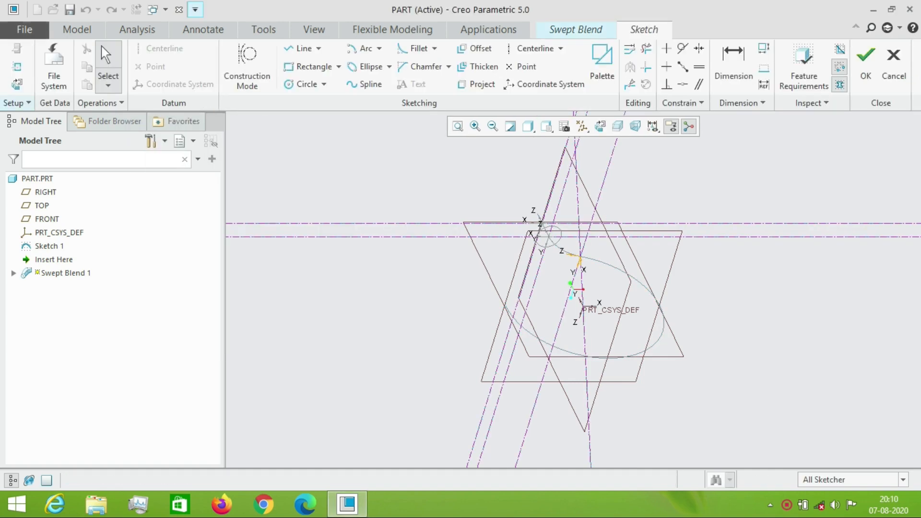
# Sketch a circle centred on section 3's trajectory point, set its diameter to 60 mm, and accept the section.
pyautogui.click(305, 83)
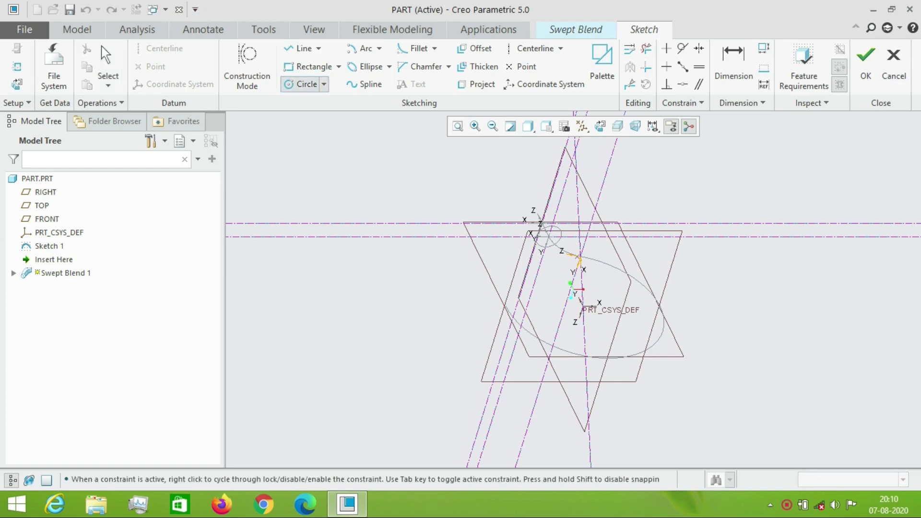
pyautogui.click(580, 258)
pyautogui.click(588, 248)
pyautogui.middleClick(598, 255)
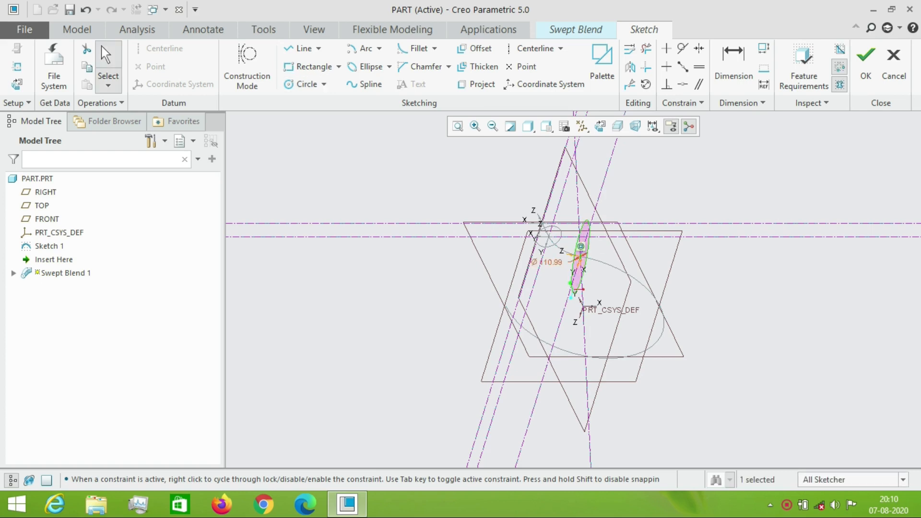
pyautogui.doubleClick(552, 262)
pyautogui.write('5')
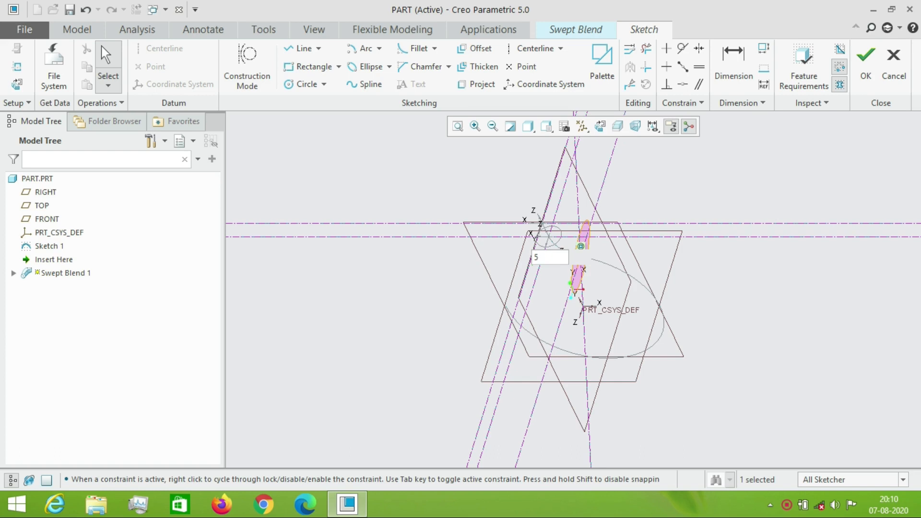
pyautogui.press('BackSpace')
pyautogui.write('60')
pyautogui.press('Return')
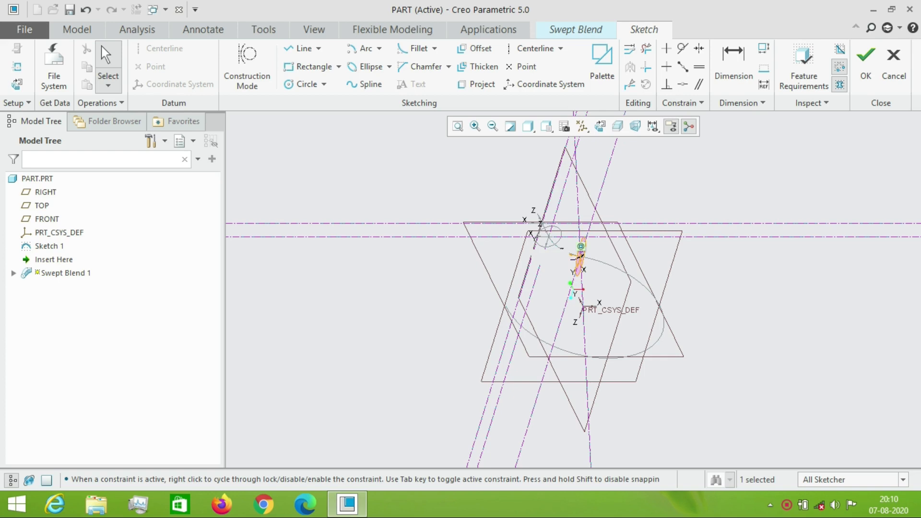
pyautogui.click(867, 62)
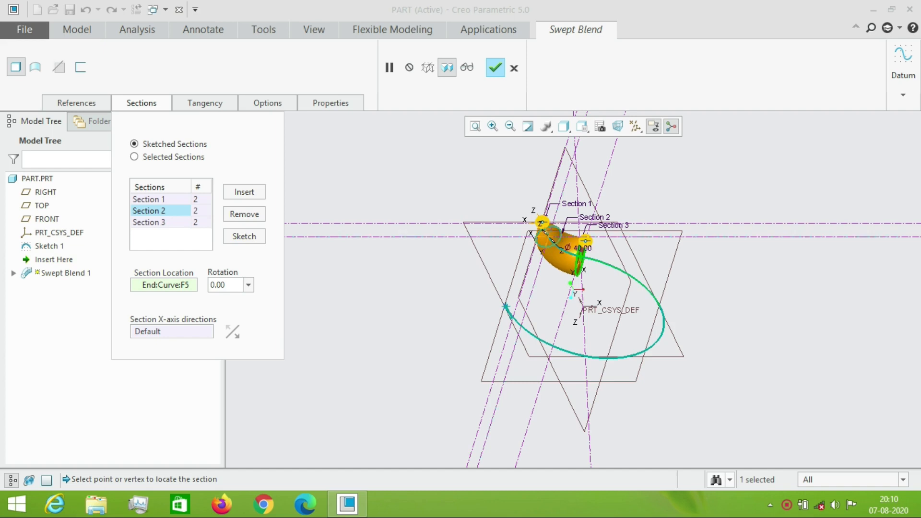
# Insert section 4 at the main arc's vertex opposite the hook's free end and open it for sketching.
pyautogui.click(245, 192)
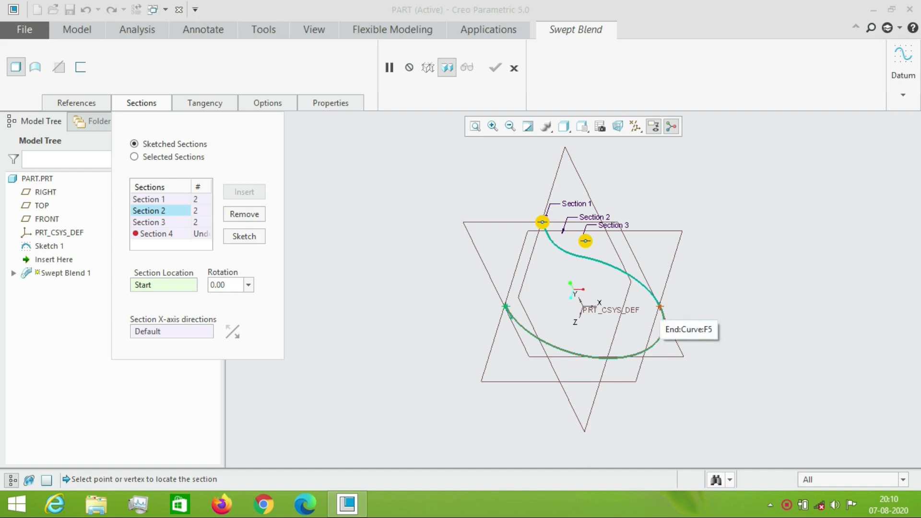
pyautogui.click(660, 306)
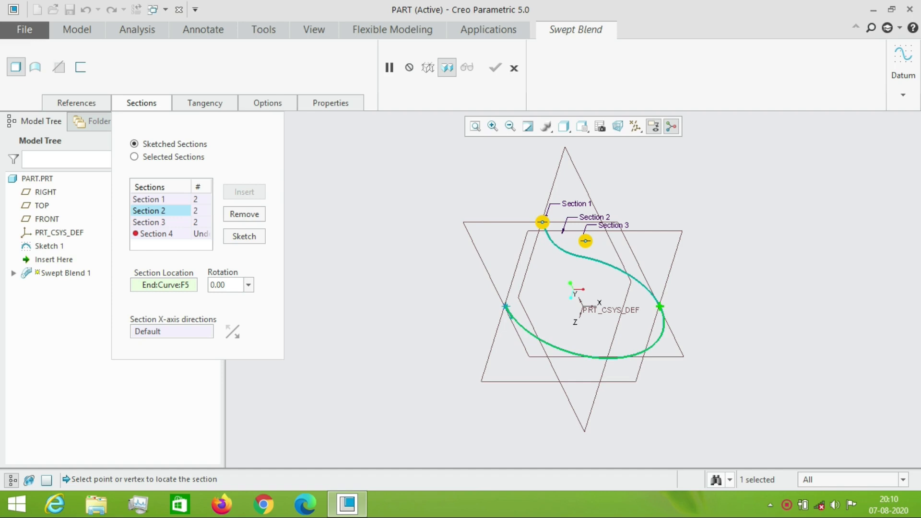
pyautogui.click(157, 233)
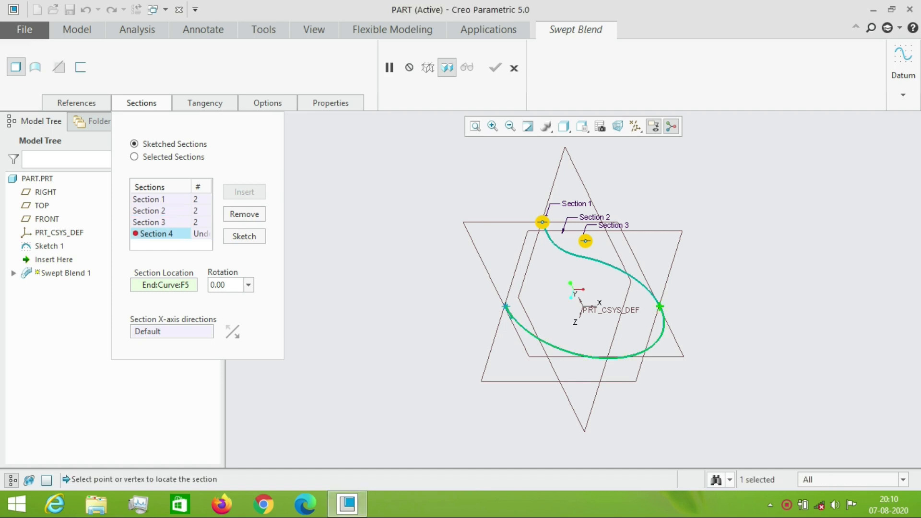
pyautogui.click(244, 236)
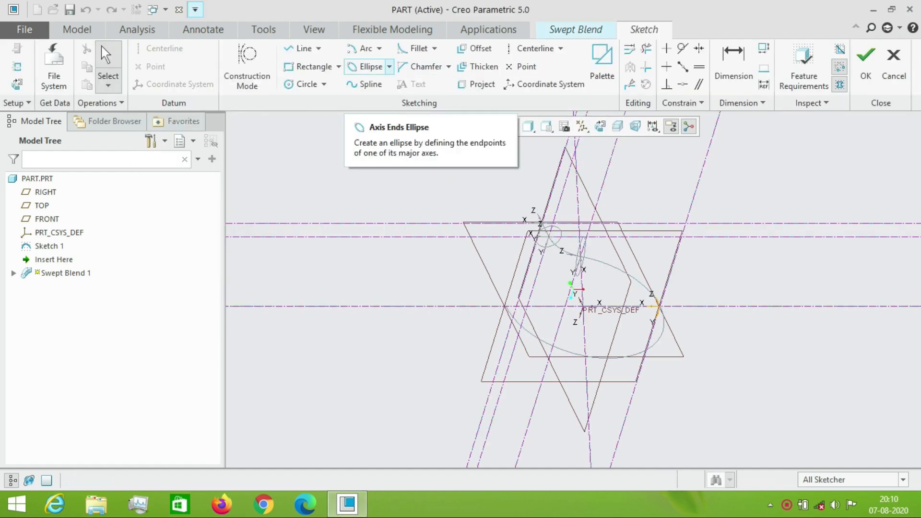
# Sketch a center-and-axis ellipse centred on section 4's trajectory point, about 96 mm by 71 mm, with its long axis along the horizontal reference.
pyautogui.click(389, 67)
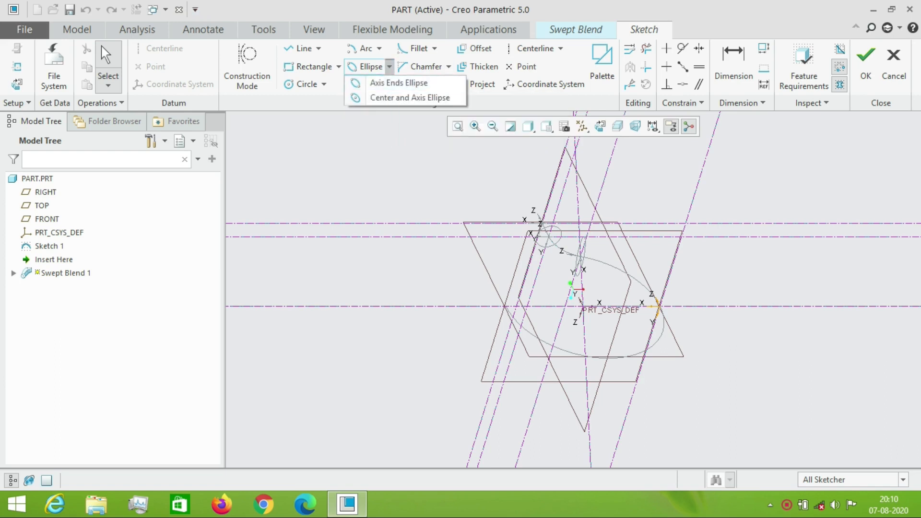
pyautogui.click(410, 98)
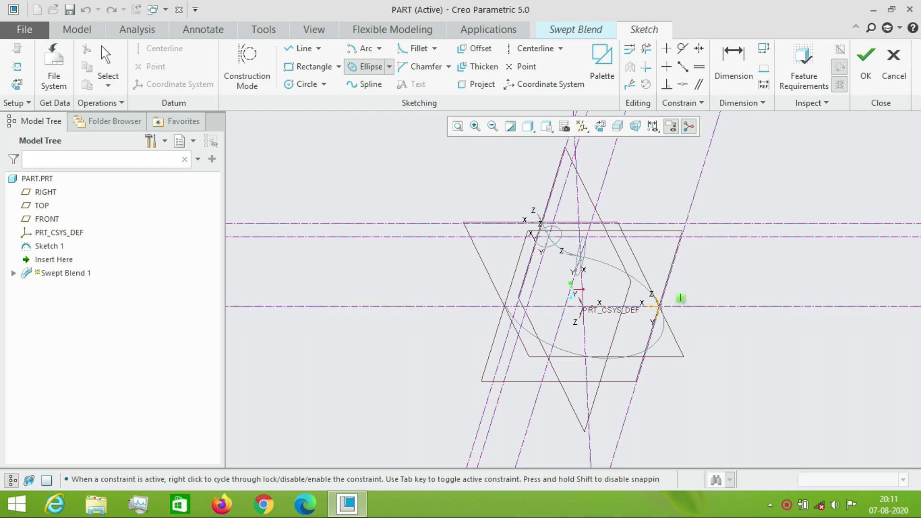
pyautogui.click(658, 305)
pyautogui.click(691, 292)
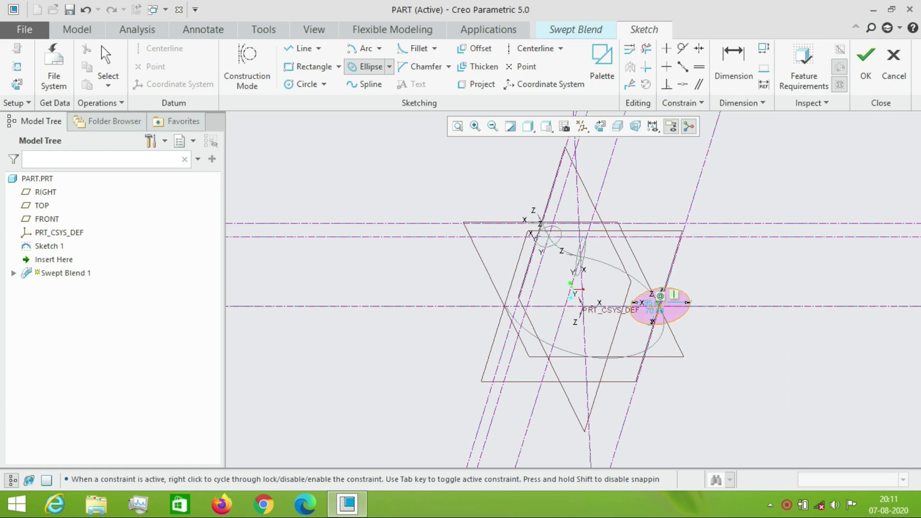
pyautogui.middleClick(691, 291)
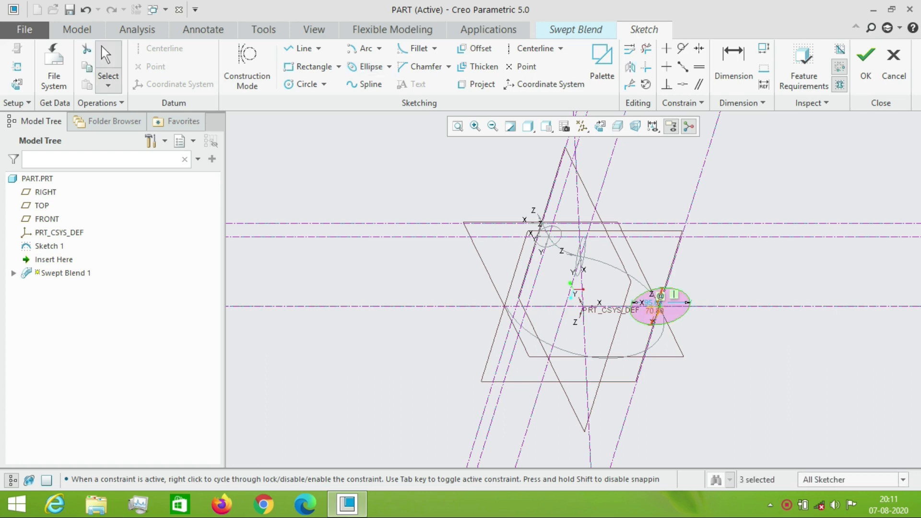
# Set the ellipse's short axis to 50 mm and its long axis to 100 mm, and accept section 4.
pyautogui.doubleClick(654, 311)
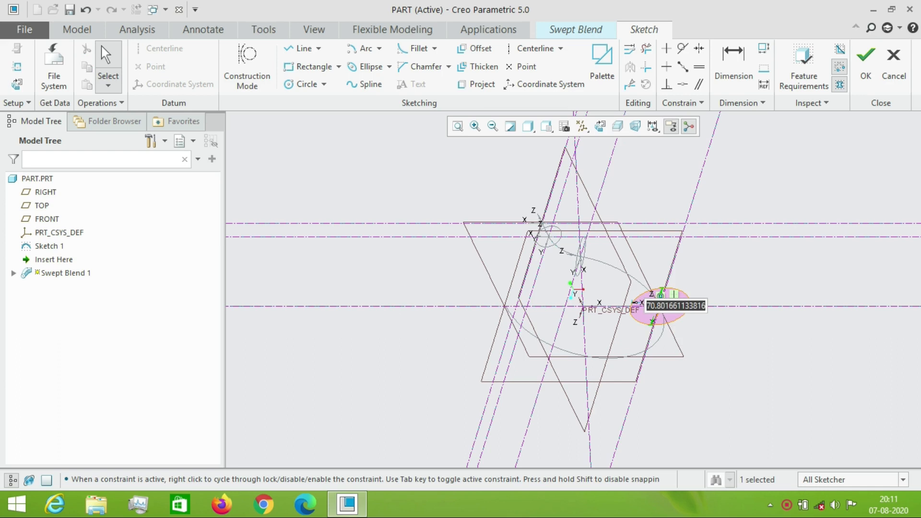
pyautogui.write('50')
pyautogui.press('Return')
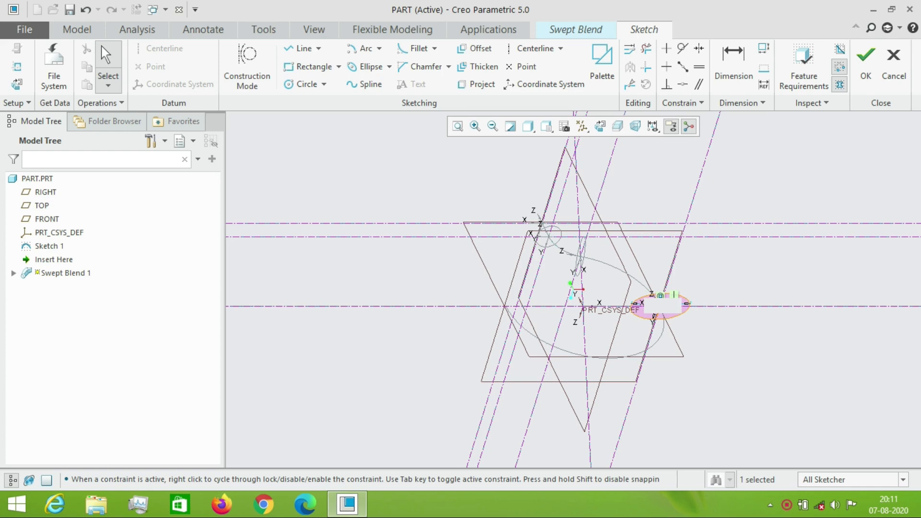
pyautogui.doubleClick(654, 304)
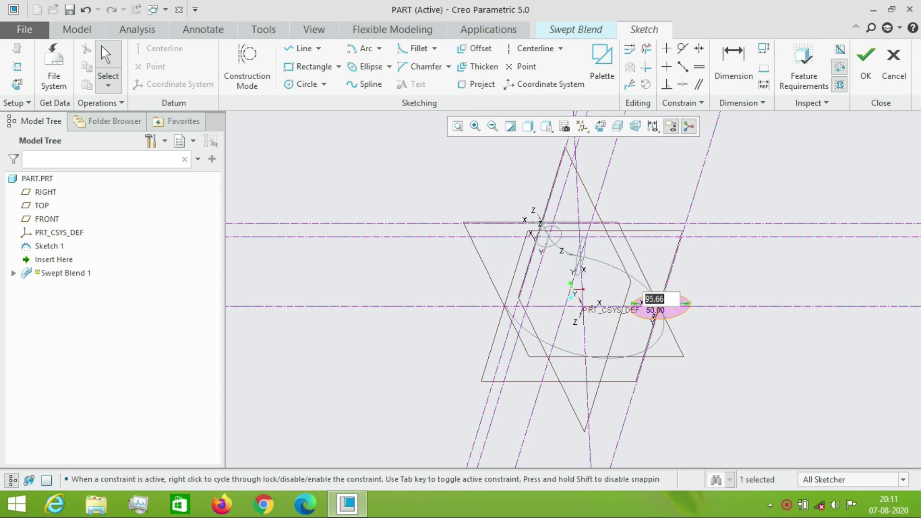
pyautogui.write('100')
pyautogui.press('Return')
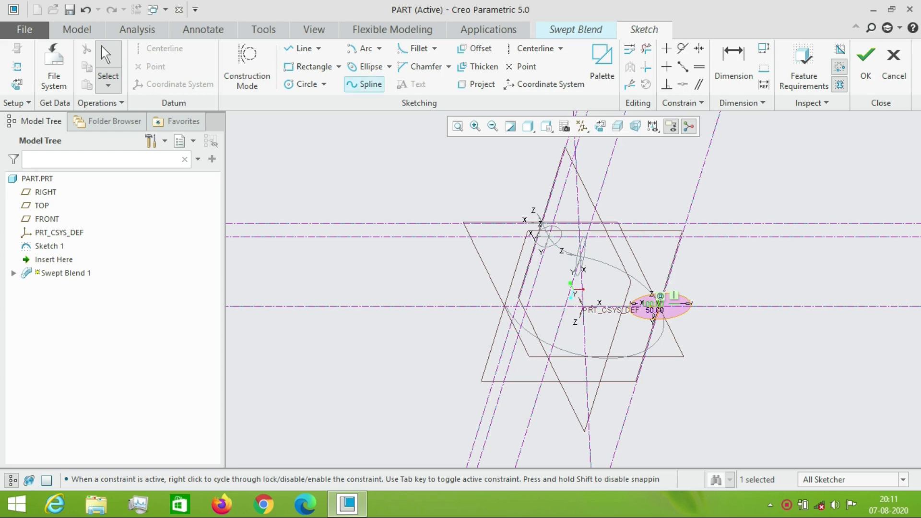
pyautogui.click(866, 62)
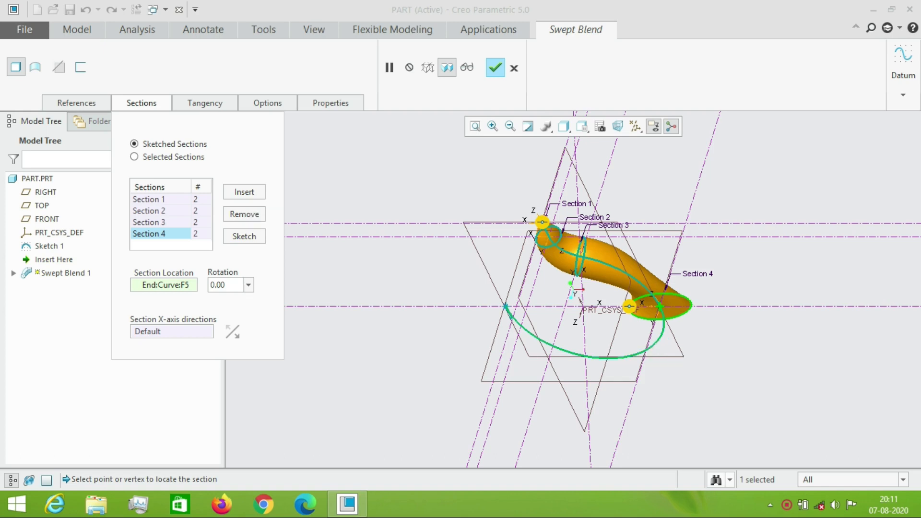
# Insert section 5 at the trajectory's start, the hook's free end, and open it for sketching.
pyautogui.click(244, 191)
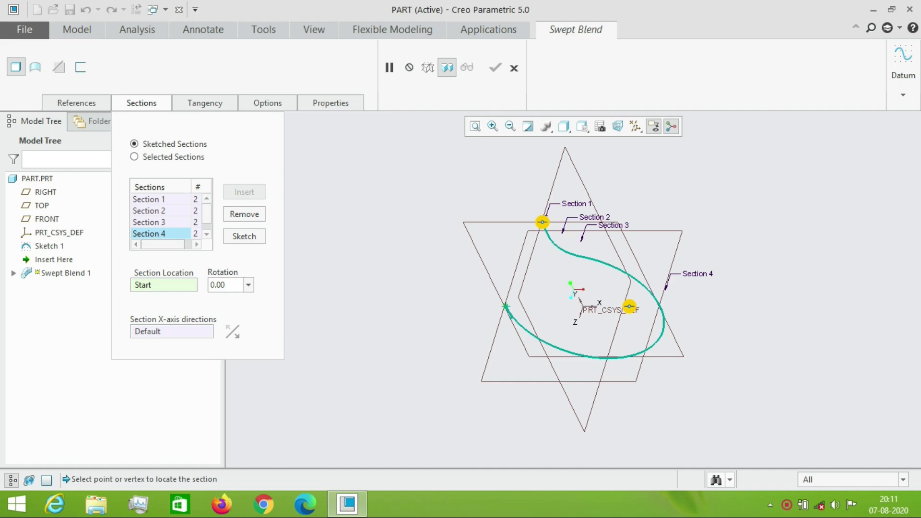
pyautogui.moveTo(207, 214); pyautogui.dragTo(207, 221)
pyautogui.click(157, 234)
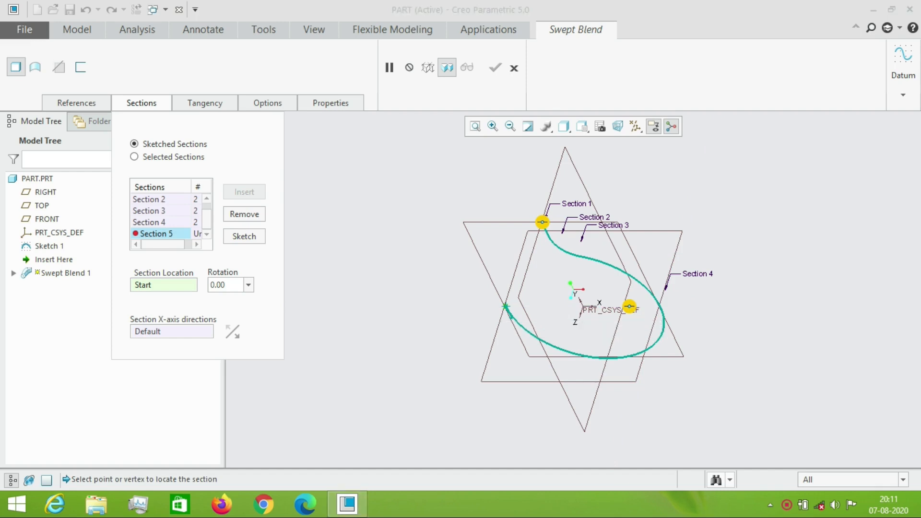
pyautogui.click(244, 236)
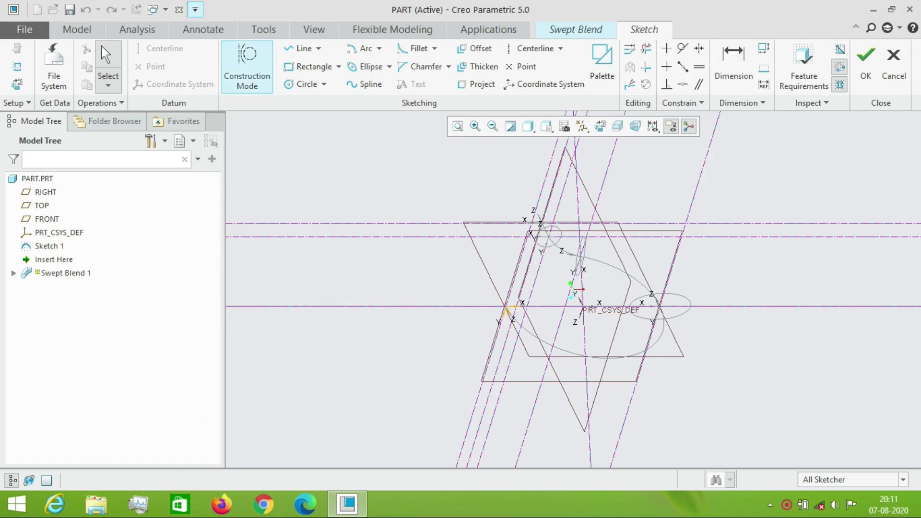
# Sketch section 5 as a single point on the trajectory's free endpoint and complete the swept blend.
pyautogui.click(521, 66)
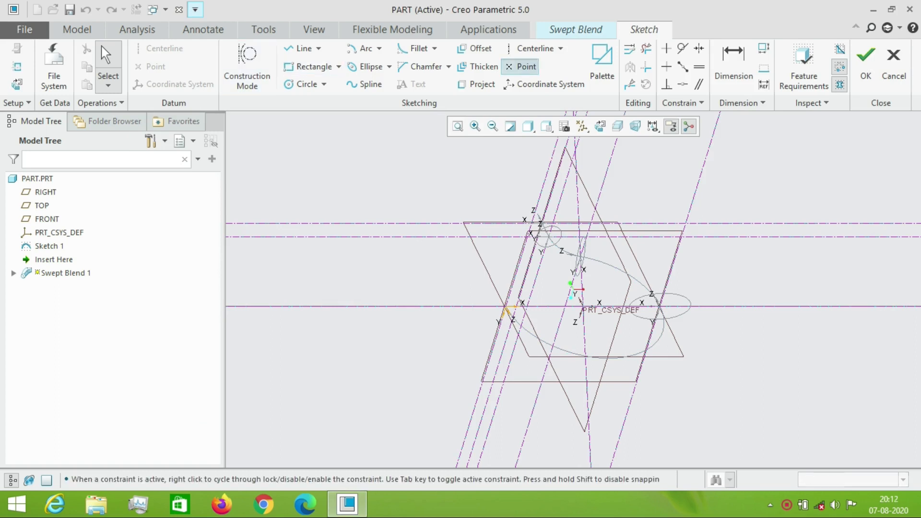
pyautogui.click(506, 306)
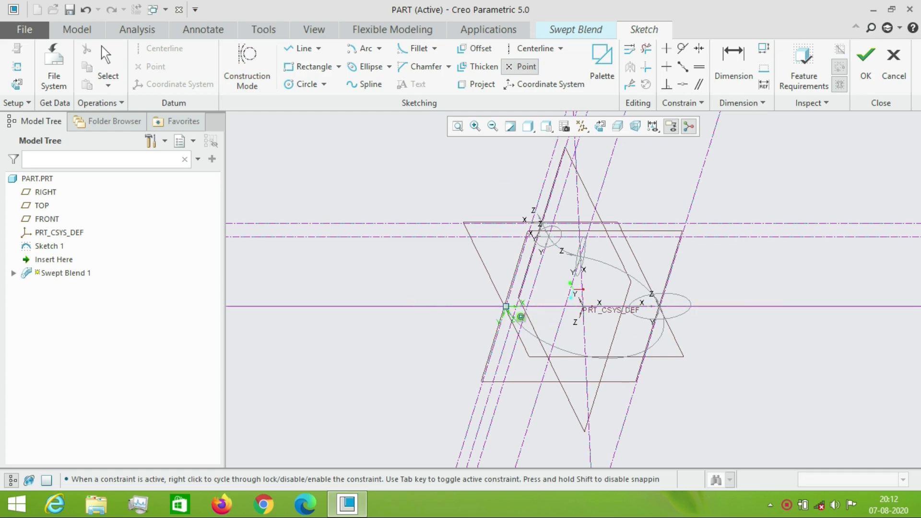
pyautogui.click(102, 47)
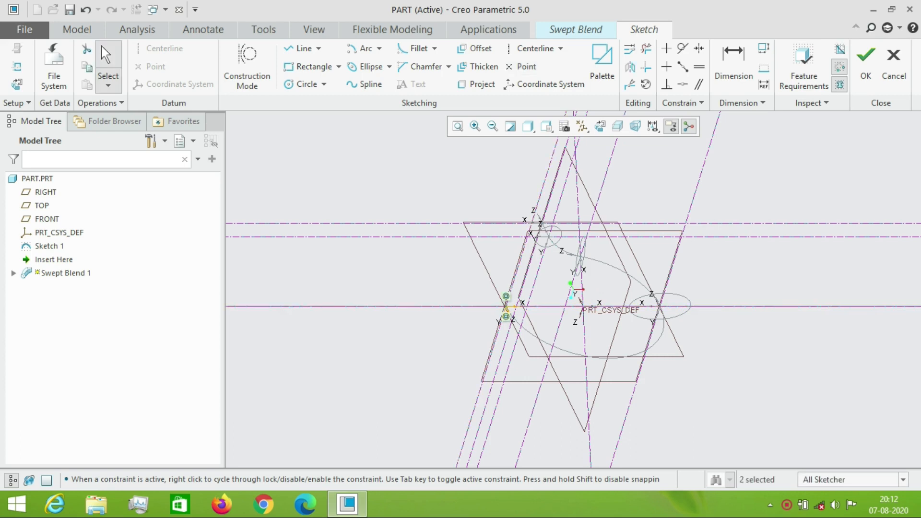
pyautogui.click(865, 66)
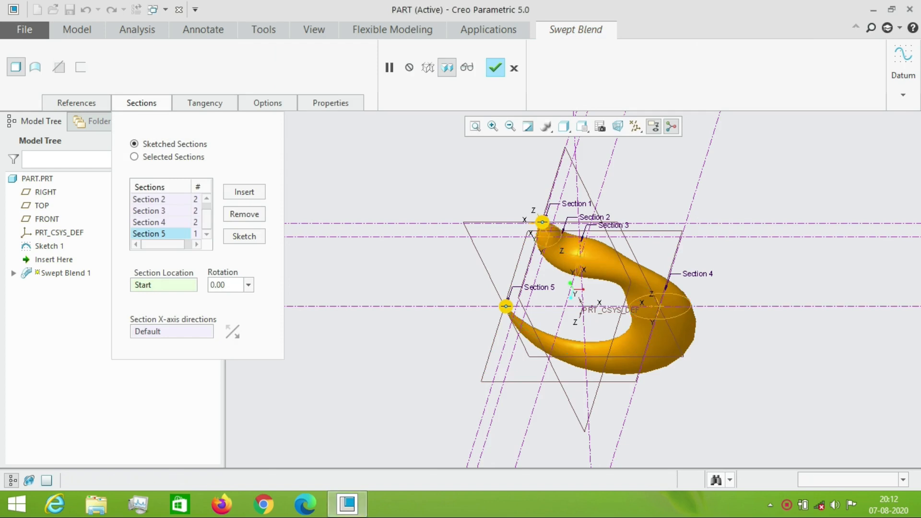
pyautogui.click(495, 67)
pyautogui.moveTo(573, 307); pyautogui.dragTo(524, 187, button='middle')
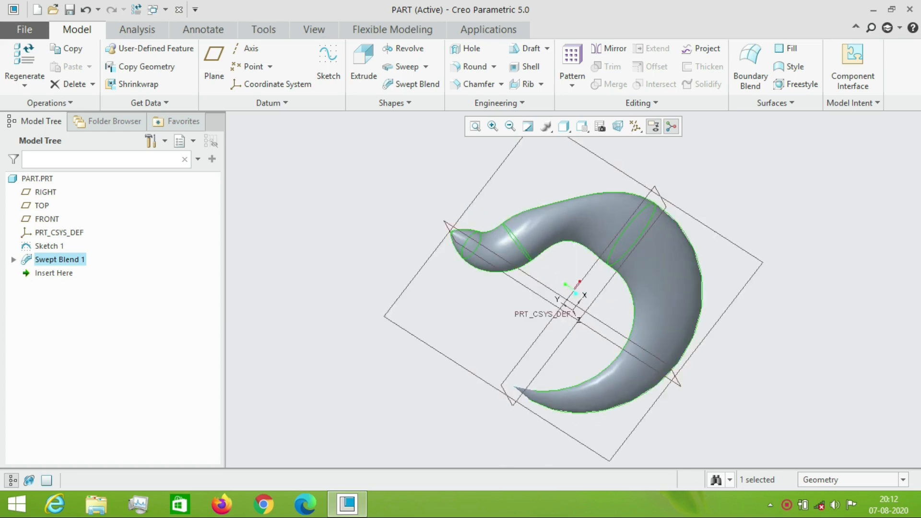